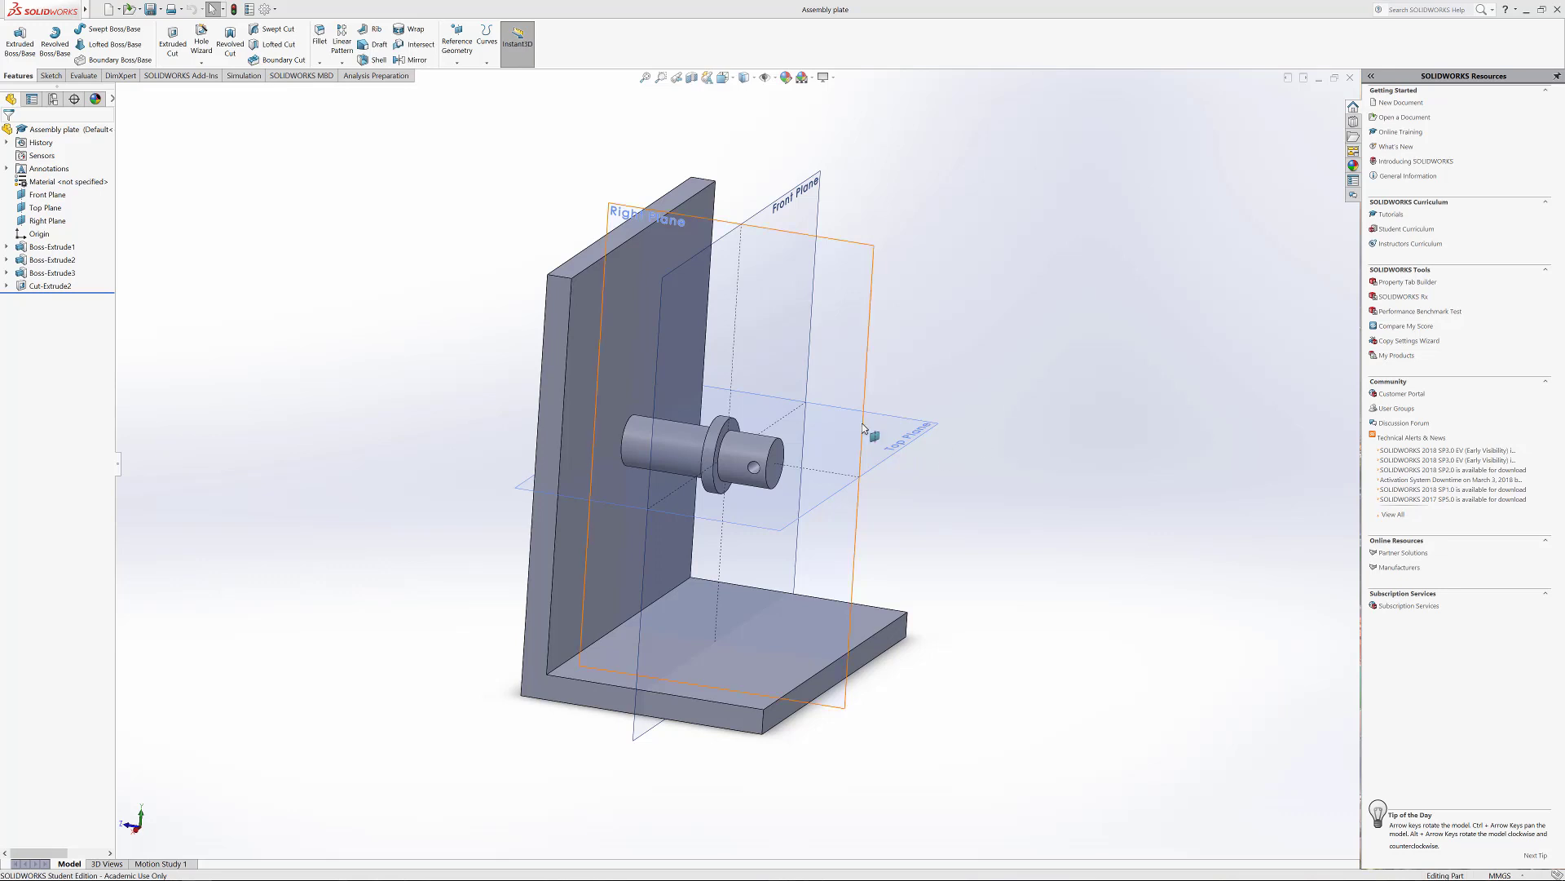
Step: Open the sketch of the first extrusion, review the L-shaped bracket profile and its dimensions, and exit the sketch
{"action": "left_click", "coordinate": [6, 246]}
{"action": "right_click", "coordinate": [50, 259]}
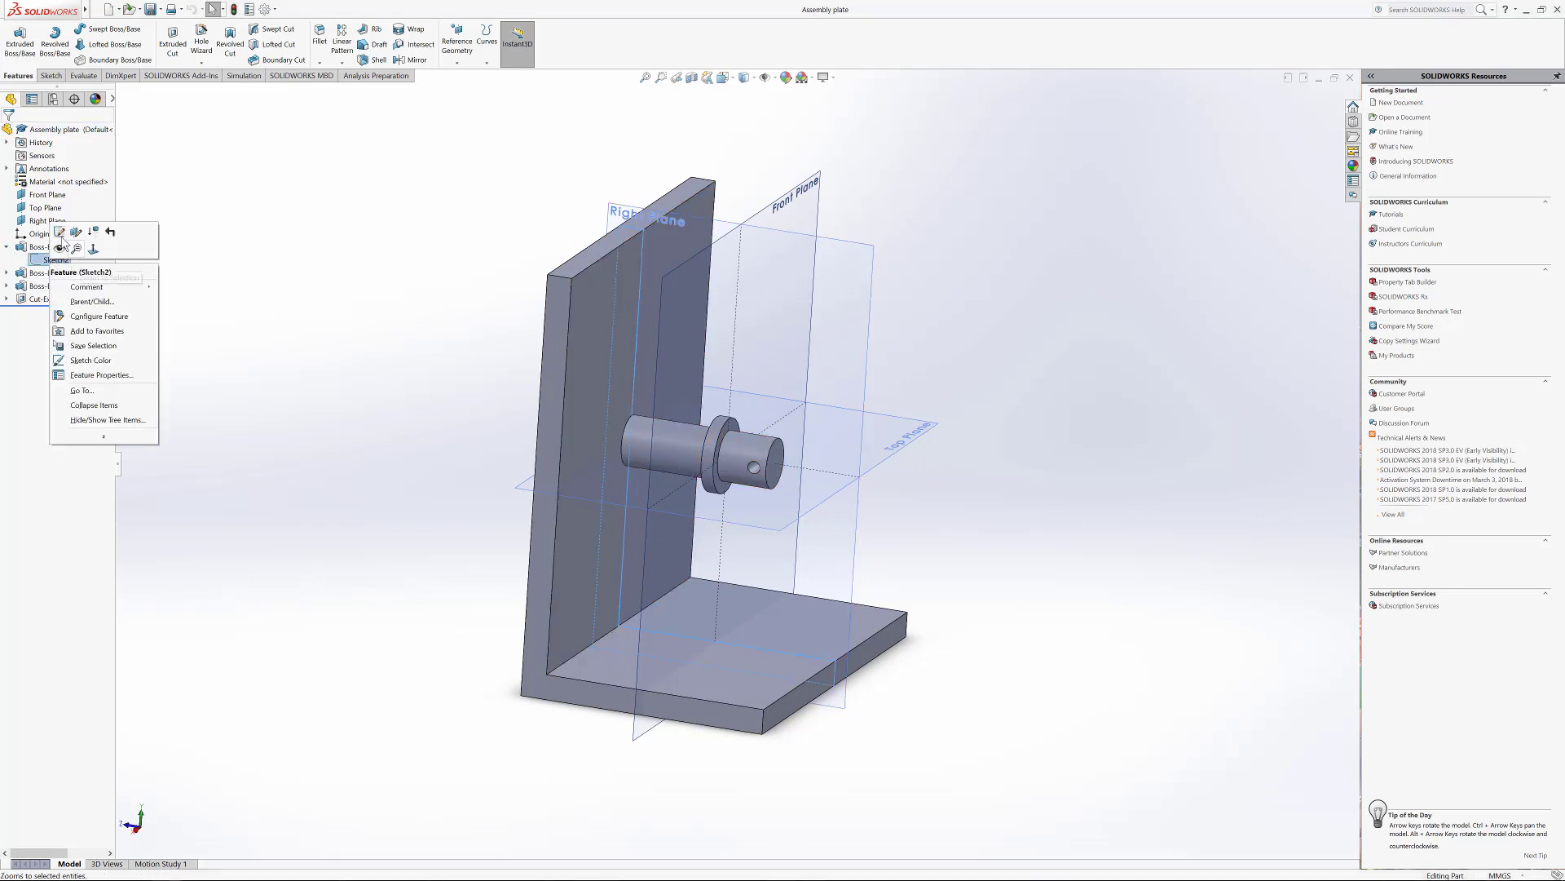
{"action": "left_click", "coordinate": [59, 235]}
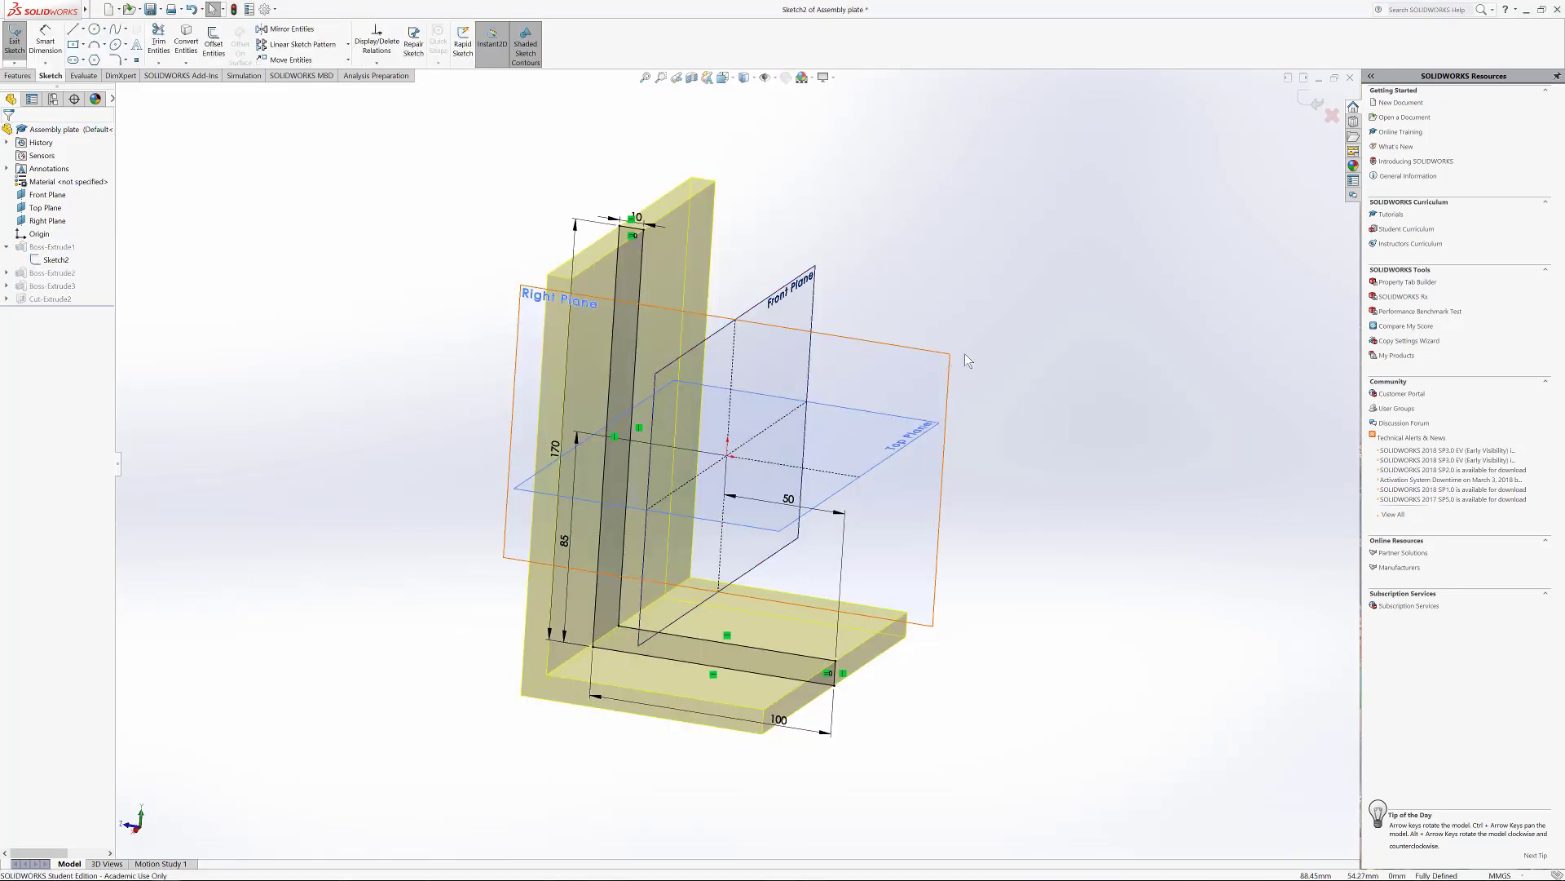
{"action": "mouse_move", "coordinate": [1007, 337]}
{"action": "middle_mouse_down"}
{"action": "mouse_move", "coordinate": [951, 326]}
{"action": "mouse_move", "coordinate": [964, 321]}
{"action": "middle_mouse_up"}
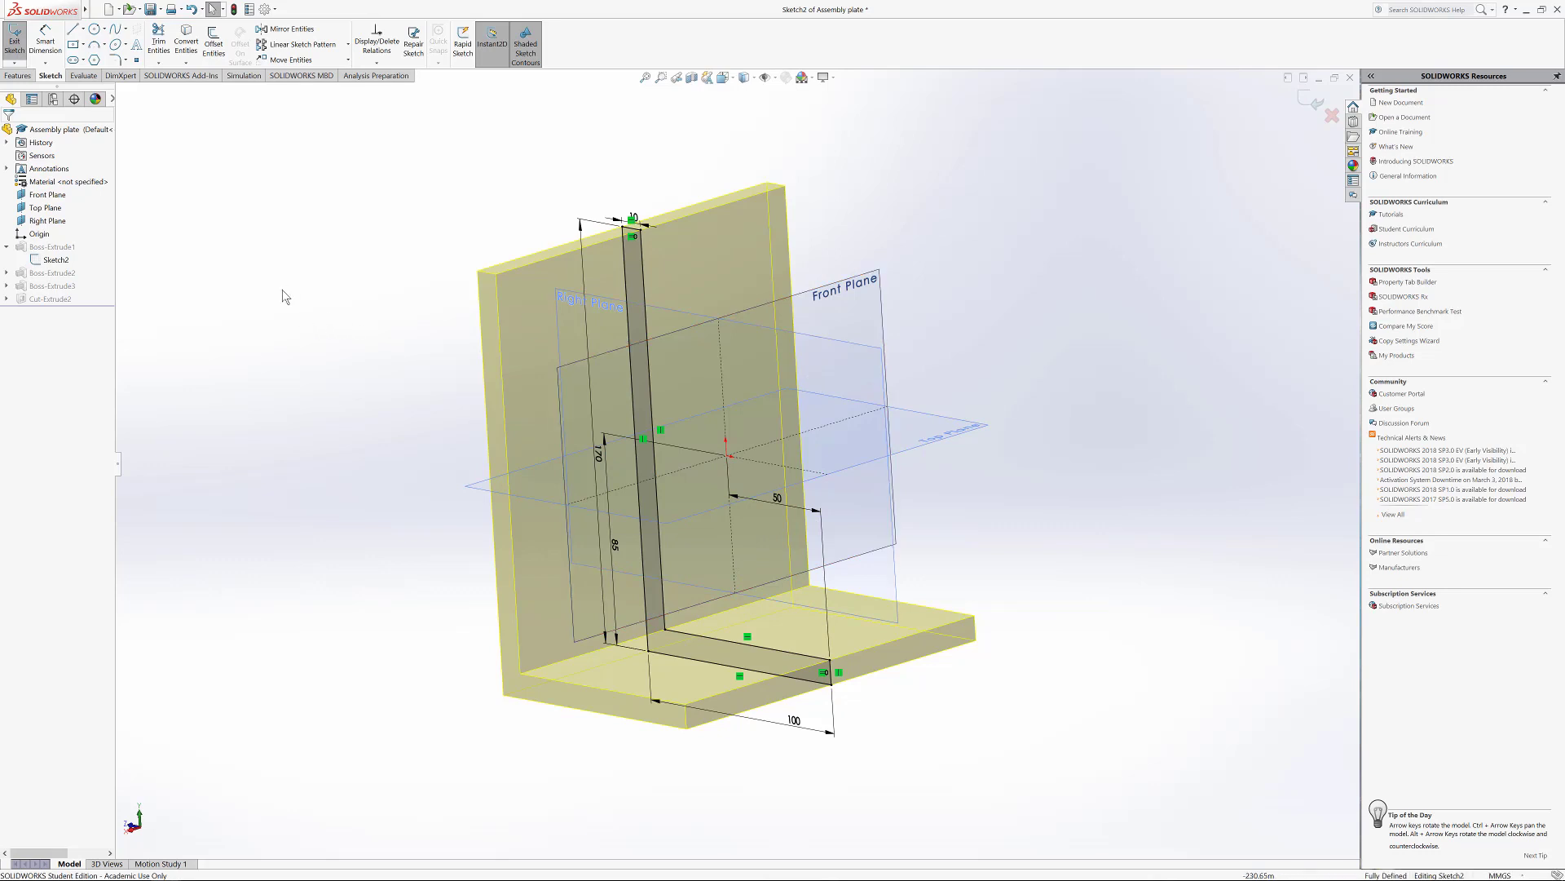
{"action": "left_click", "coordinate": [234, 10]}
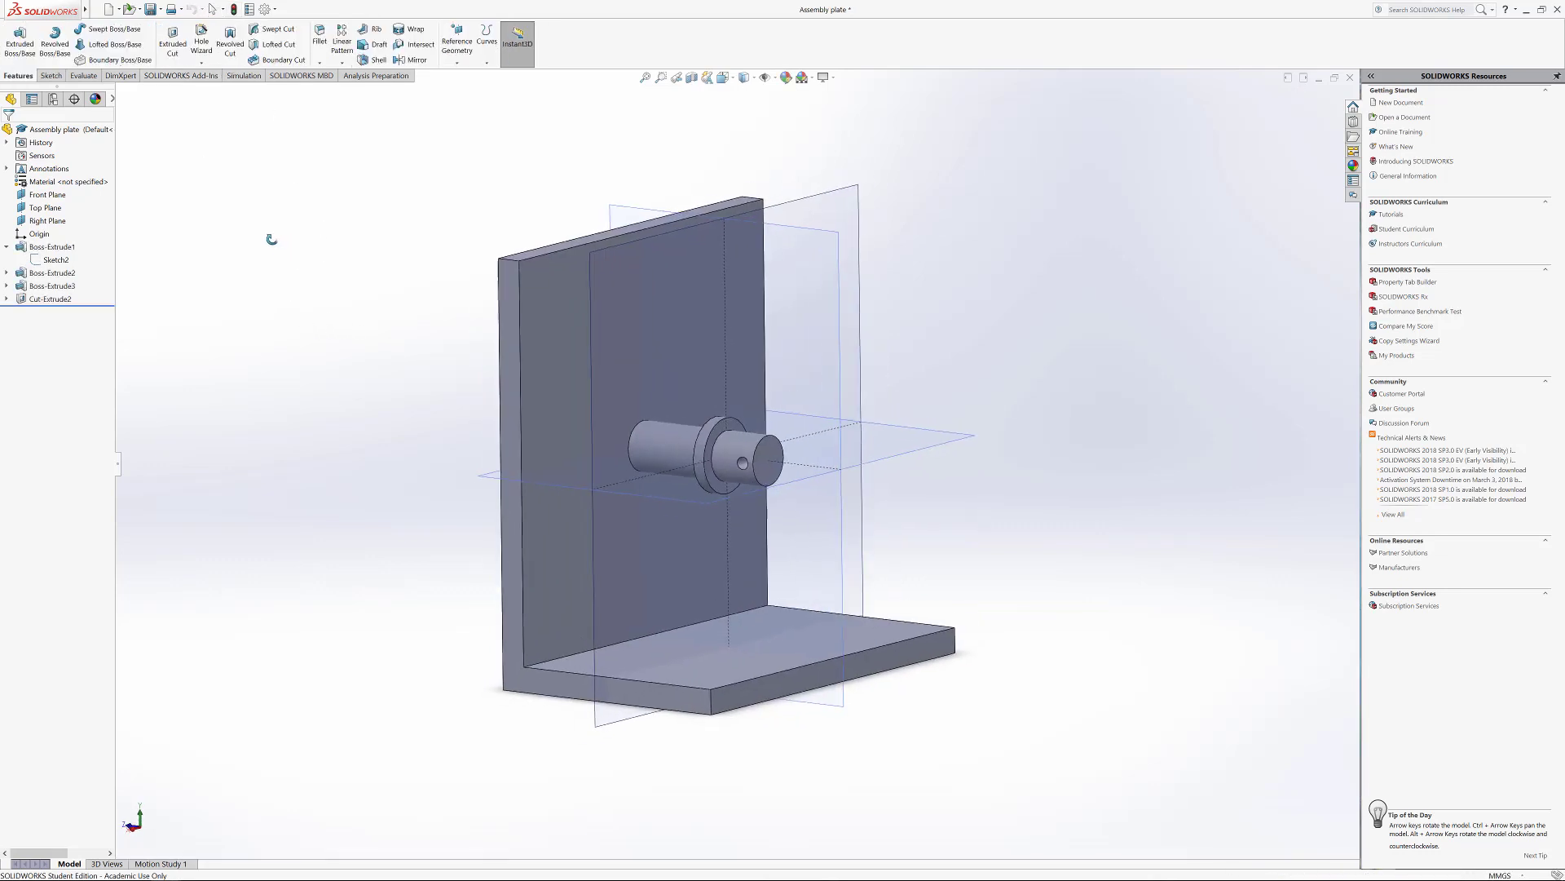
Step: Open the sketch of the shaft extrusion on the plate, review its circle, and exit the sketch
{"action": "left_click", "coordinate": [7, 273]}
{"action": "right_click", "coordinate": [48, 286]}
{"action": "left_click", "coordinate": [57, 253]}
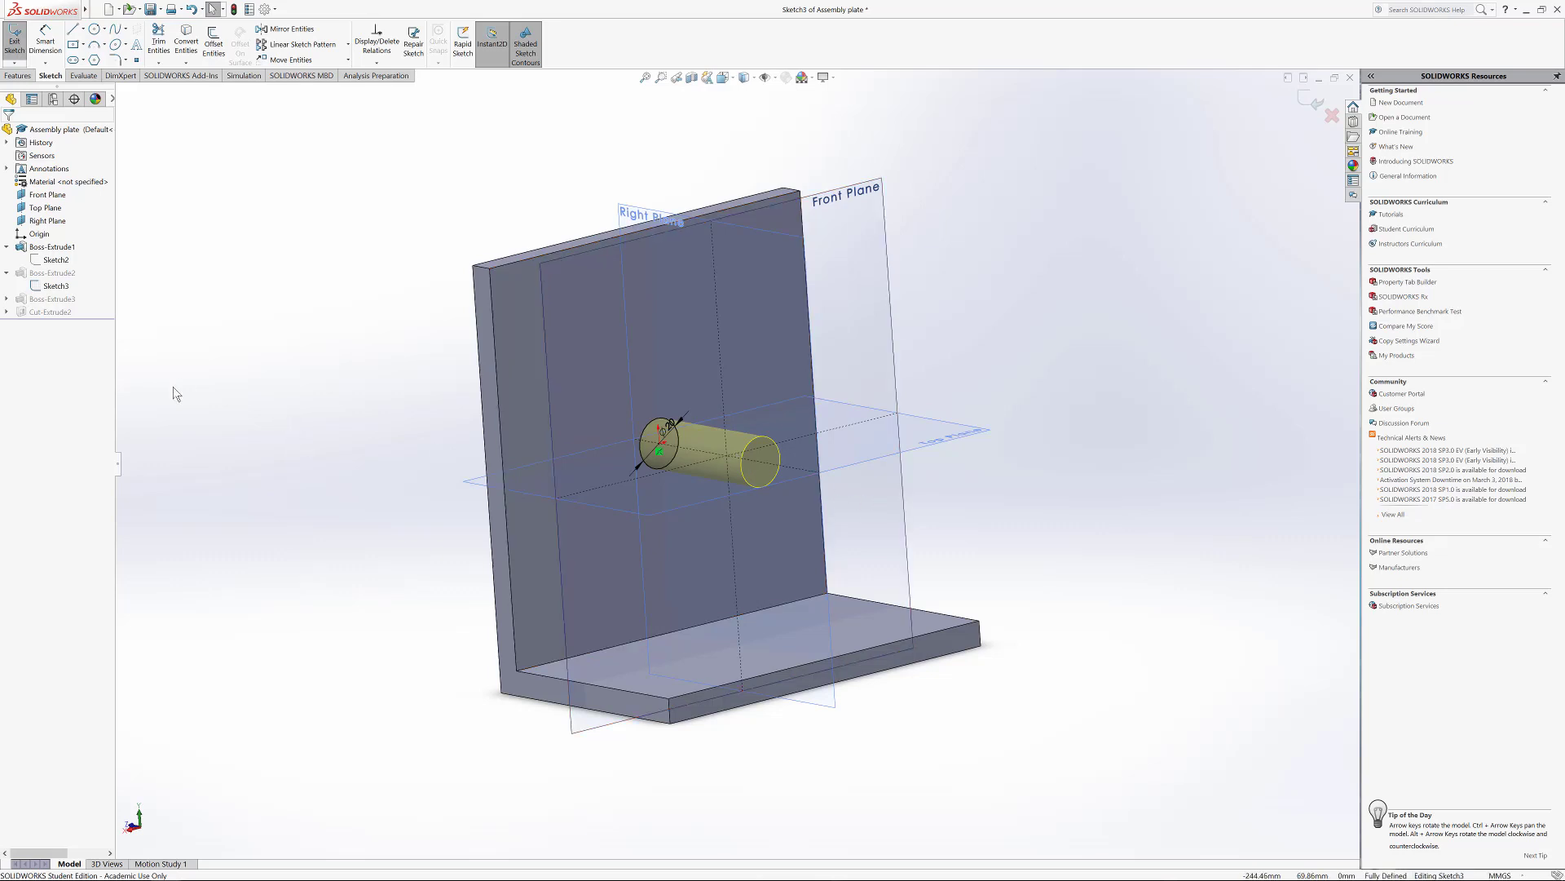
{"action": "left_click", "coordinate": [234, 9]}
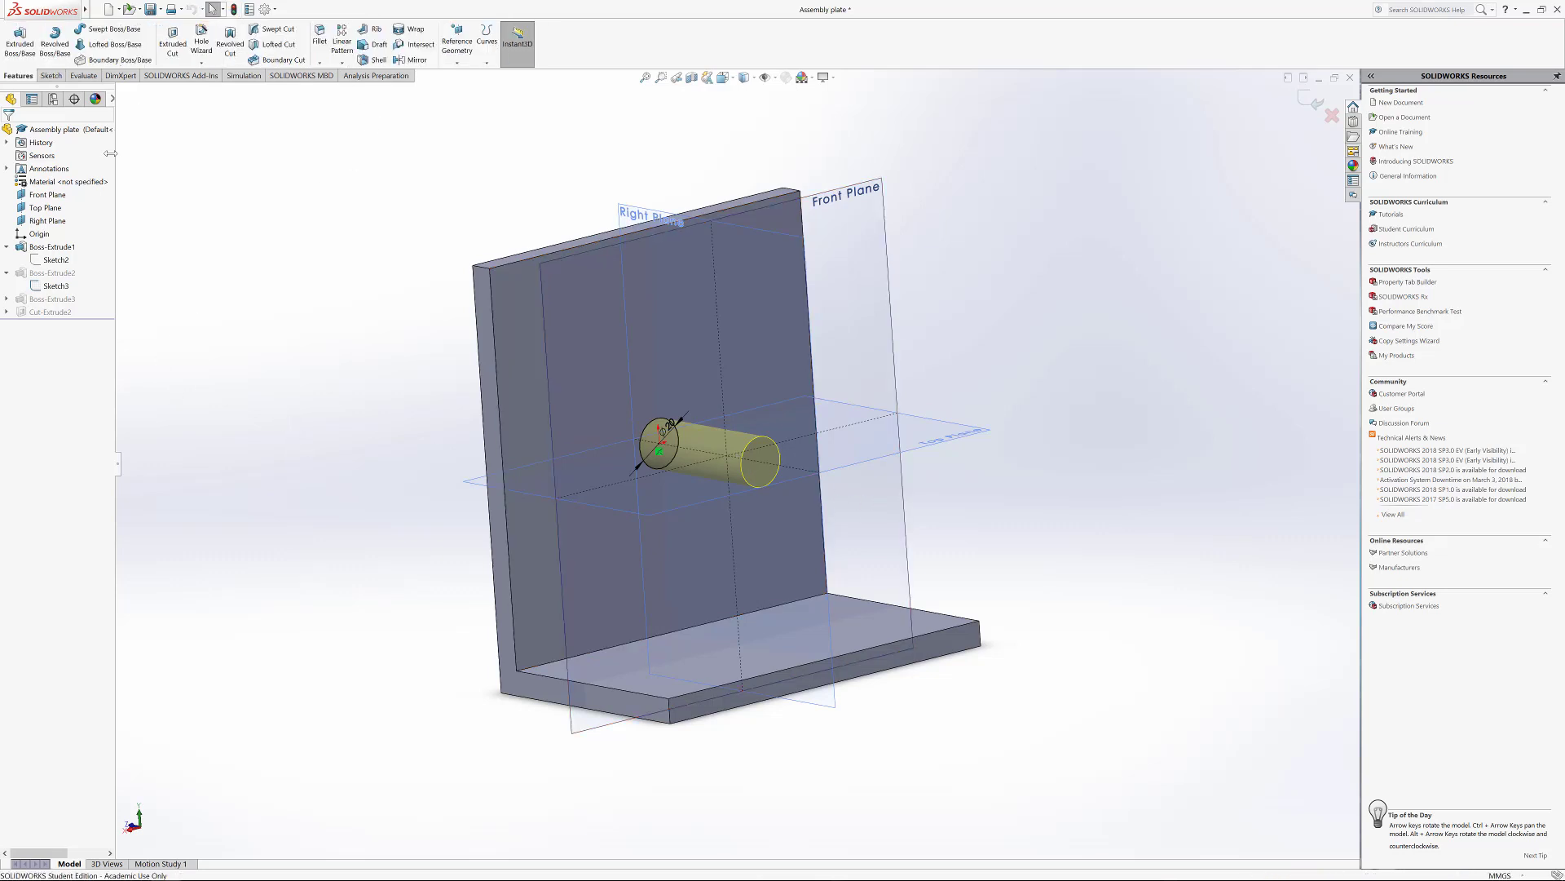
Step: Open the sketch of the collar extrusion around the shaft, examine its circle, and exit the sketch
{"action": "left_click", "coordinate": [7, 298]}
{"action": "right_click", "coordinate": [53, 311]}
{"action": "left_click", "coordinate": [78, 280]}
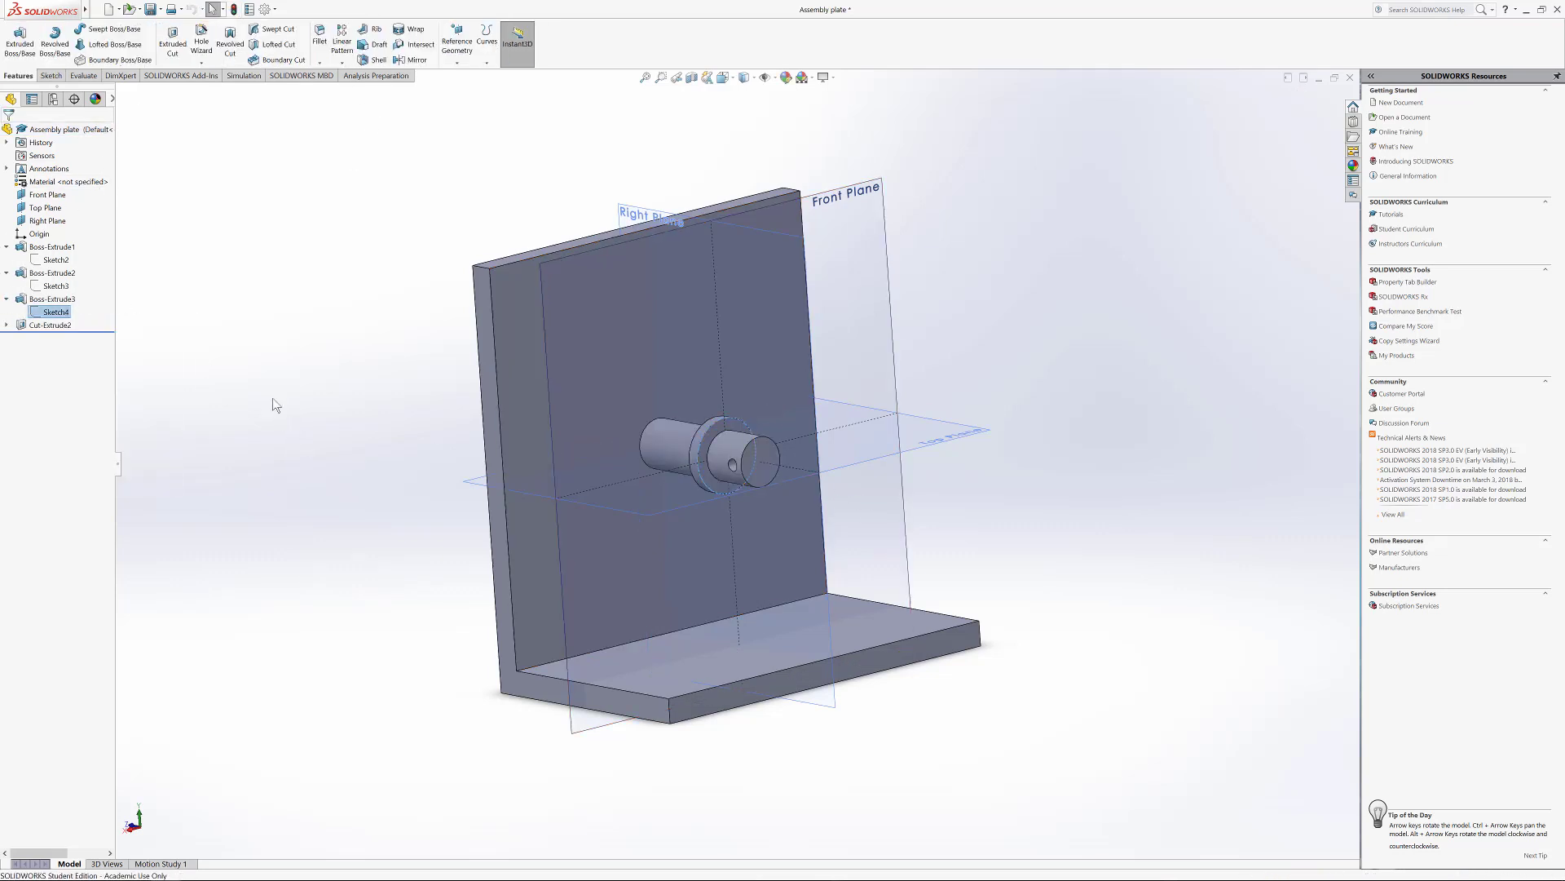
{"action": "middle_click_drag", "start_coordinate": [292, 369], "coordinate": [321, 360]}
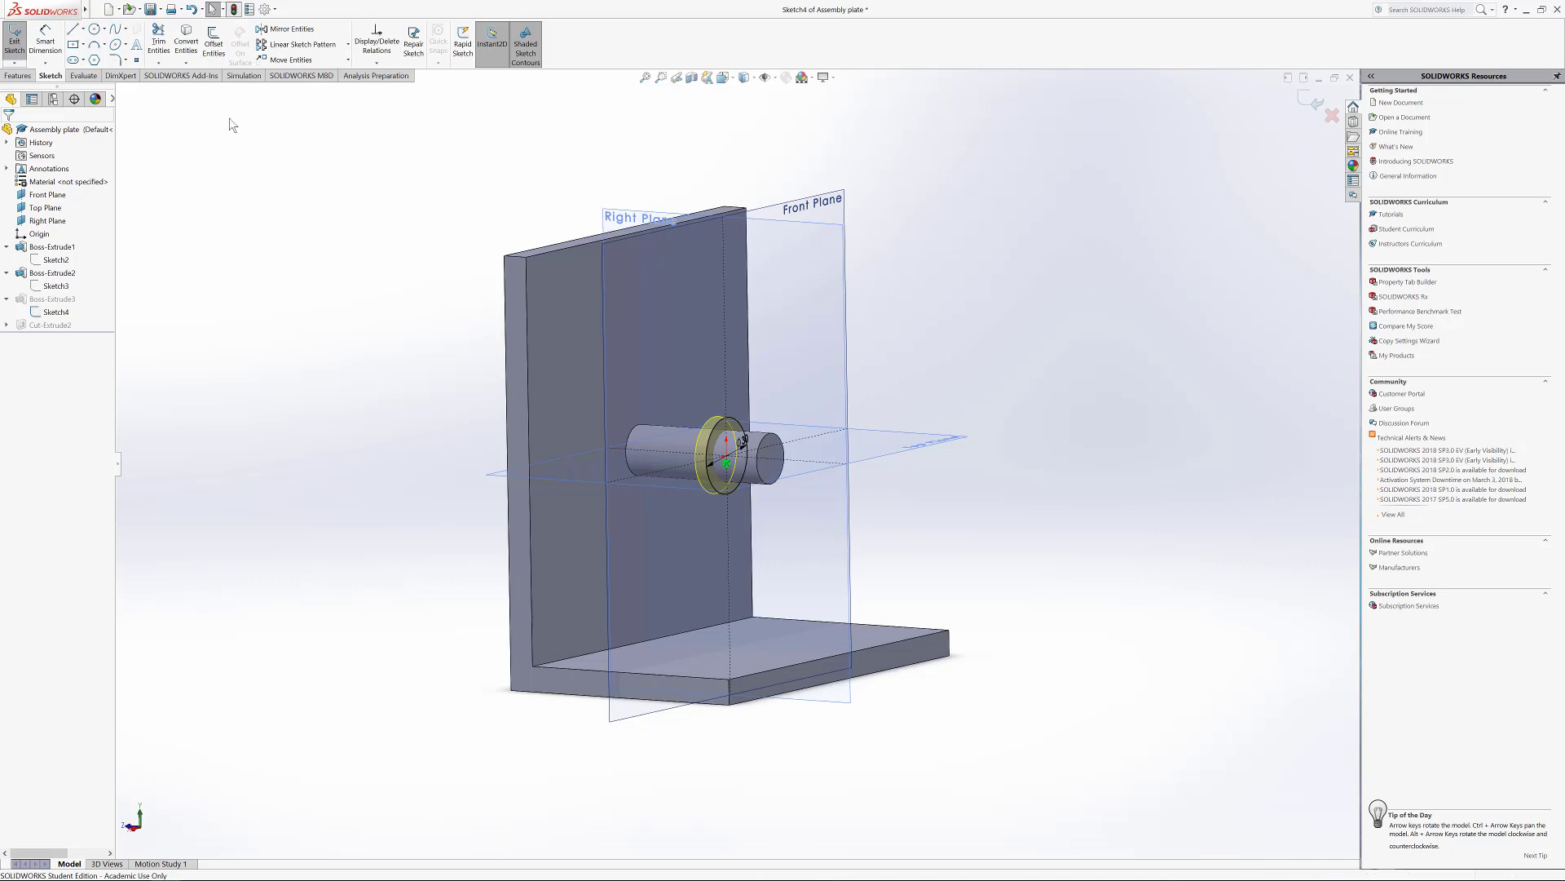
{"action": "left_click", "coordinate": [234, 10]}
Step: Open the sketch of the pin-hole cut near the shaft's end, examine its dimensions, exit it, and view the whole plate
{"action": "left_click", "coordinate": [6, 325]}
{"action": "right_click", "coordinate": [55, 340]}
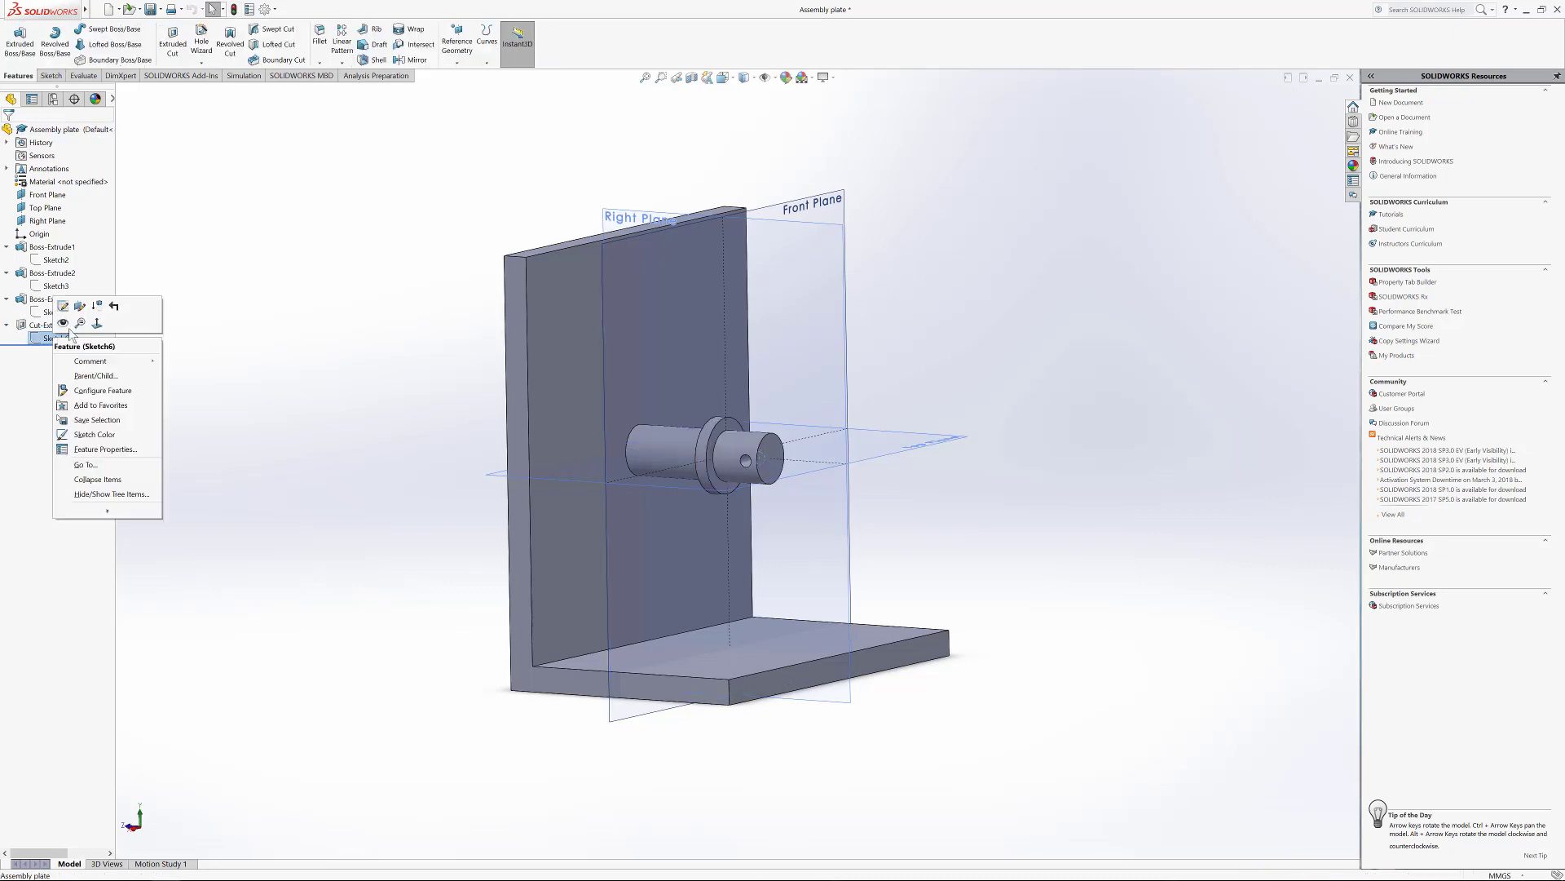
{"action": "left_click", "coordinate": [72, 310]}
{"action": "middle_click_drag", "start_coordinate": [318, 442], "coordinate": [349, 492]}
{"action": "key", "text": "ctrl+8"}
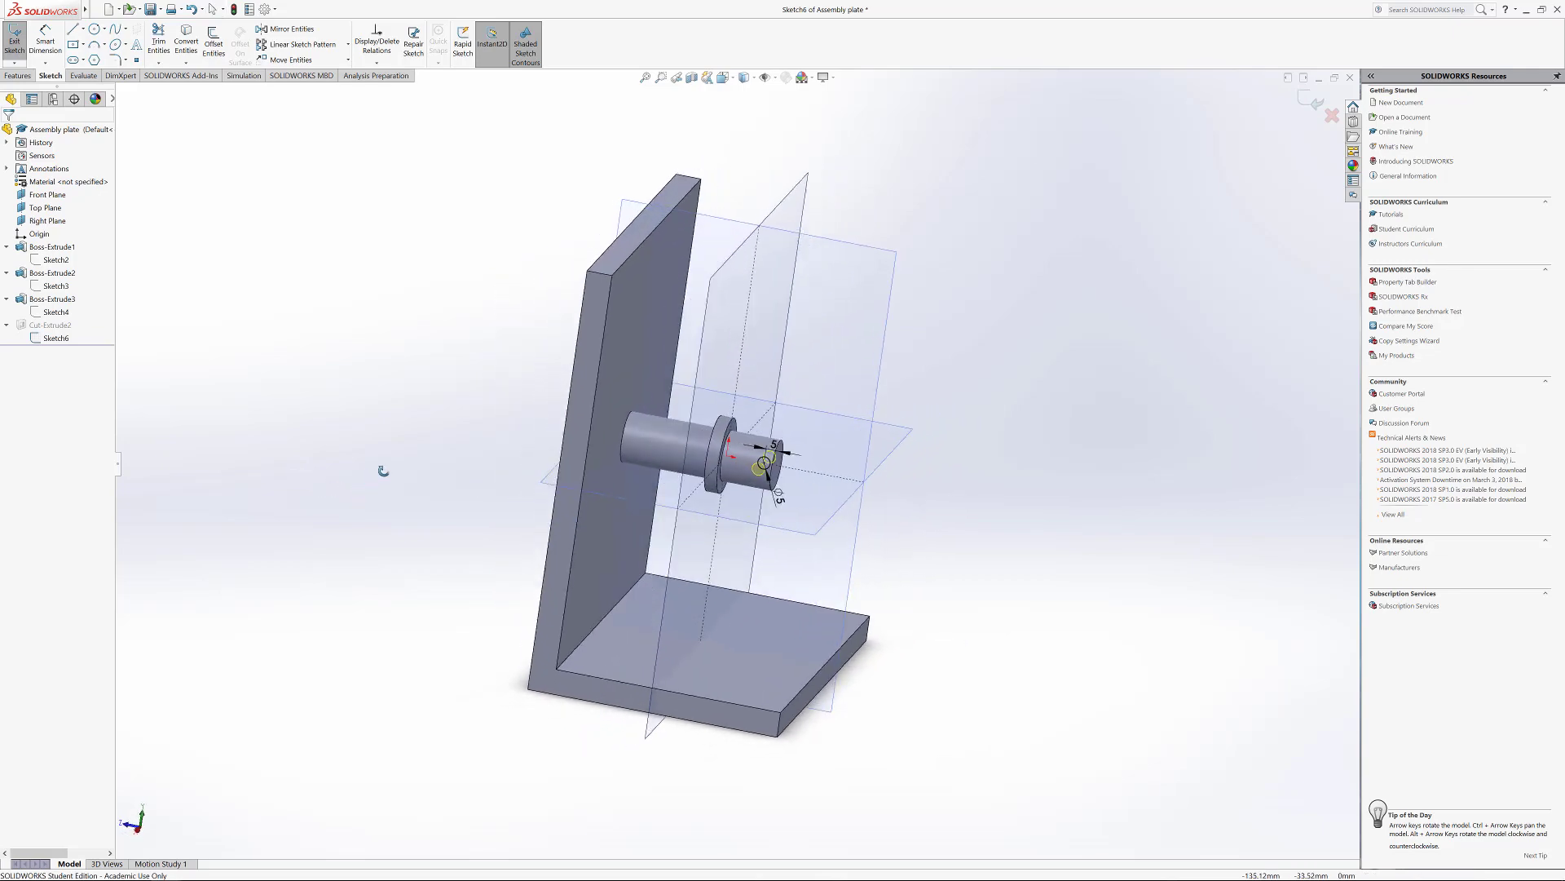
{"action": "scroll", "coordinate": [844, 595], "scroll_direction": "down", "scroll_amount": 5}
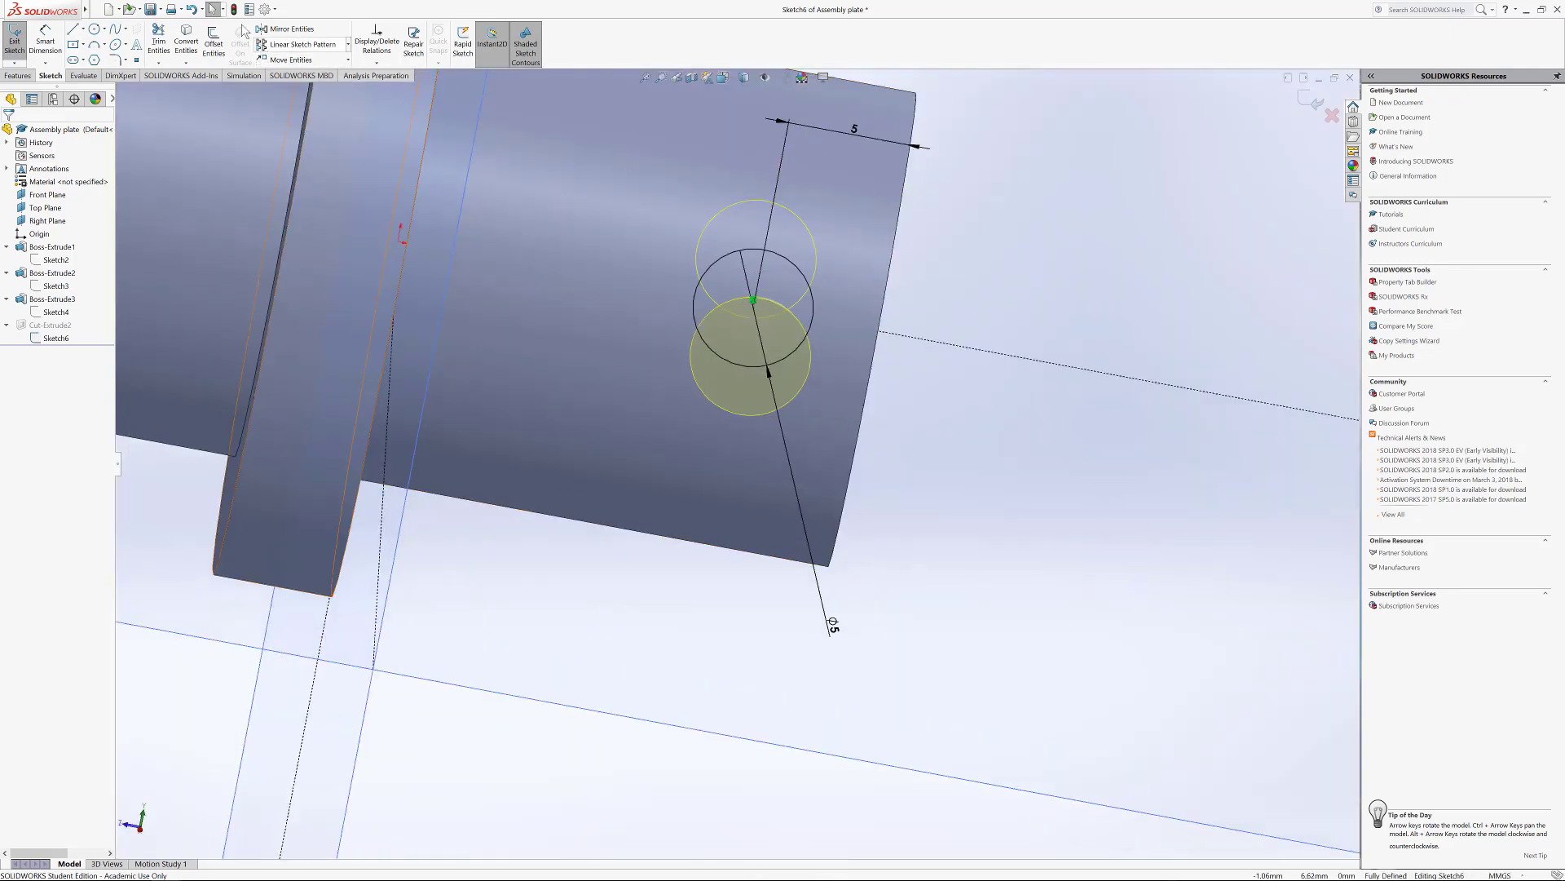
{"action": "left_click", "coordinate": [15, 39]}
{"action": "scroll", "coordinate": [618, 518], "scroll_direction": "up", "scroll_amount": 5}
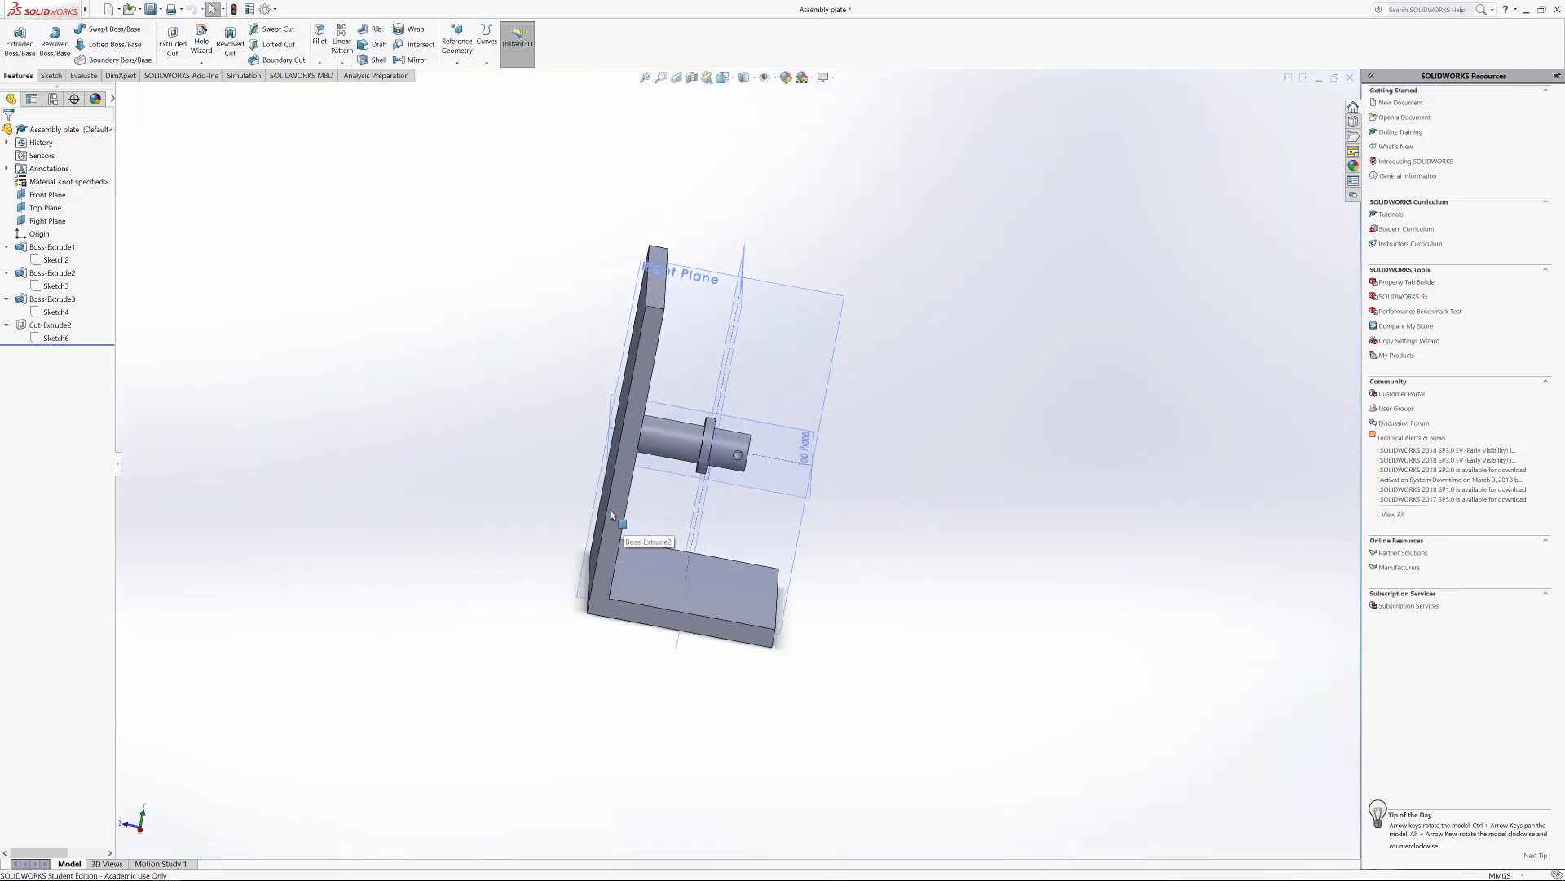
{"action": "middle_click_drag", "start_coordinate": [621, 519], "coordinate": [512, 517]}
{"action": "scroll", "coordinate": [683, 422], "scroll_direction": "down", "scroll_amount": 3}
{"action": "scroll", "coordinate": [697, 476], "scroll_direction": "up", "scroll_amount": 2}
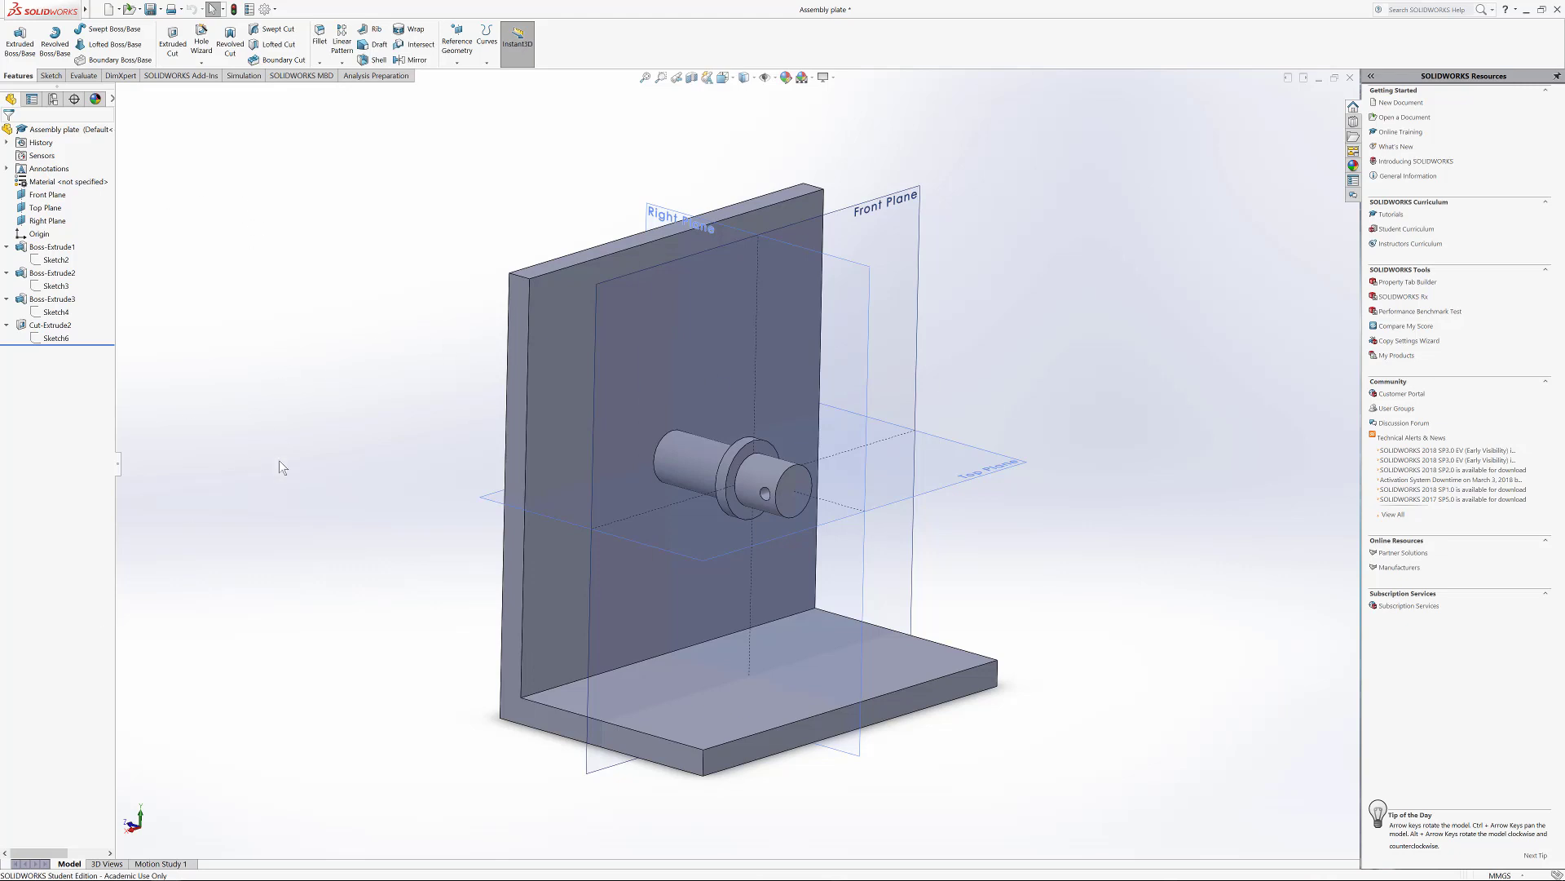
Step: Switch to the Assembly pinion part, review the circle sketch of its extrusion, and exit the sketch
{"action": "mouse_move", "coordinate": [166, 873]}
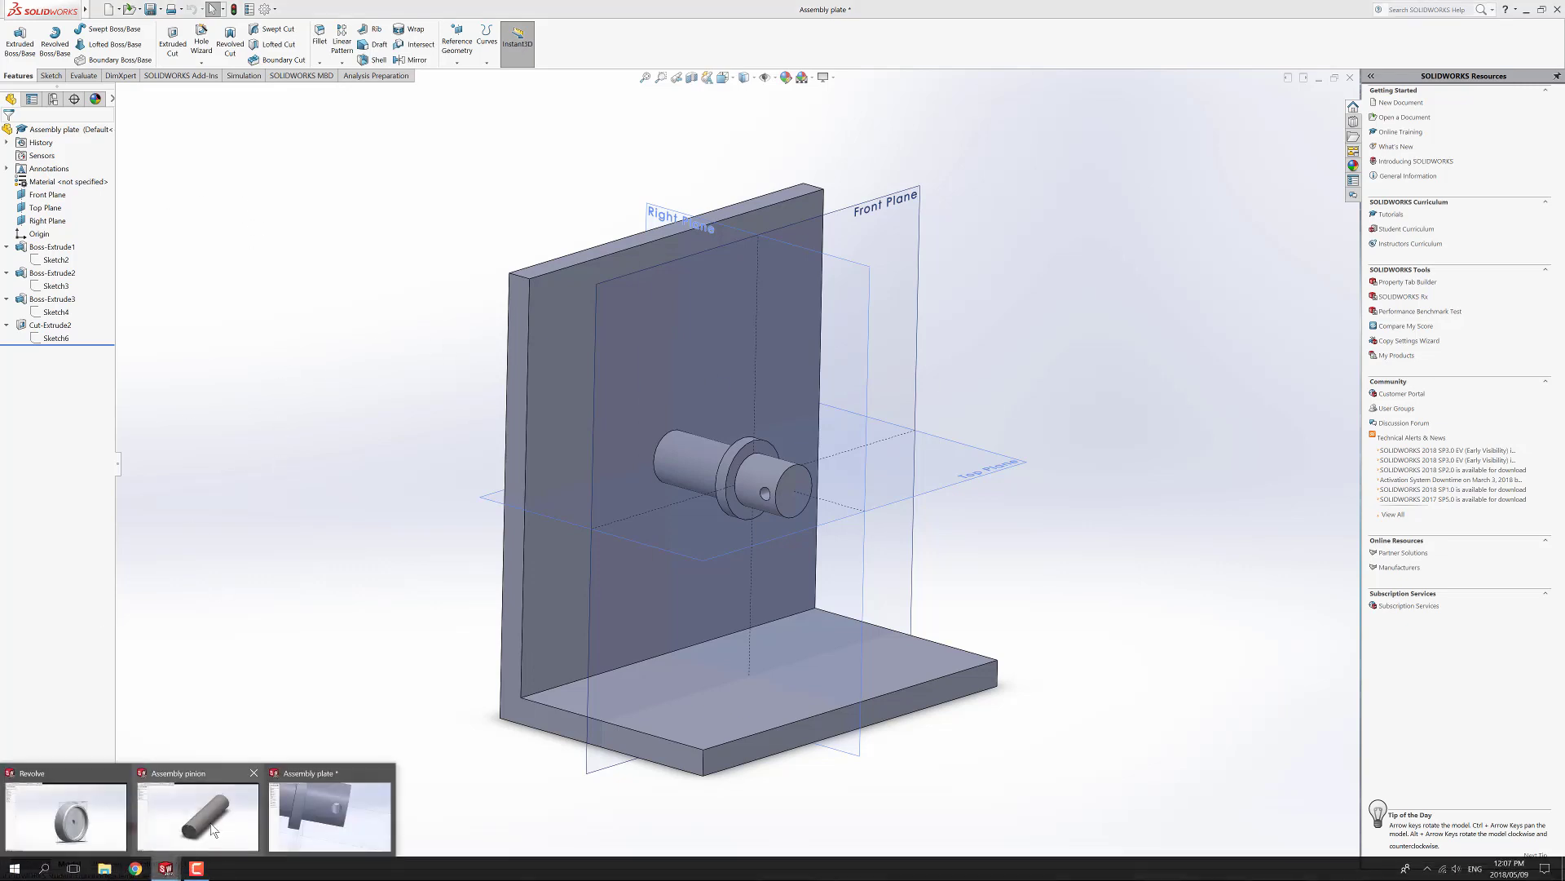
{"action": "left_click", "coordinate": [216, 830]}
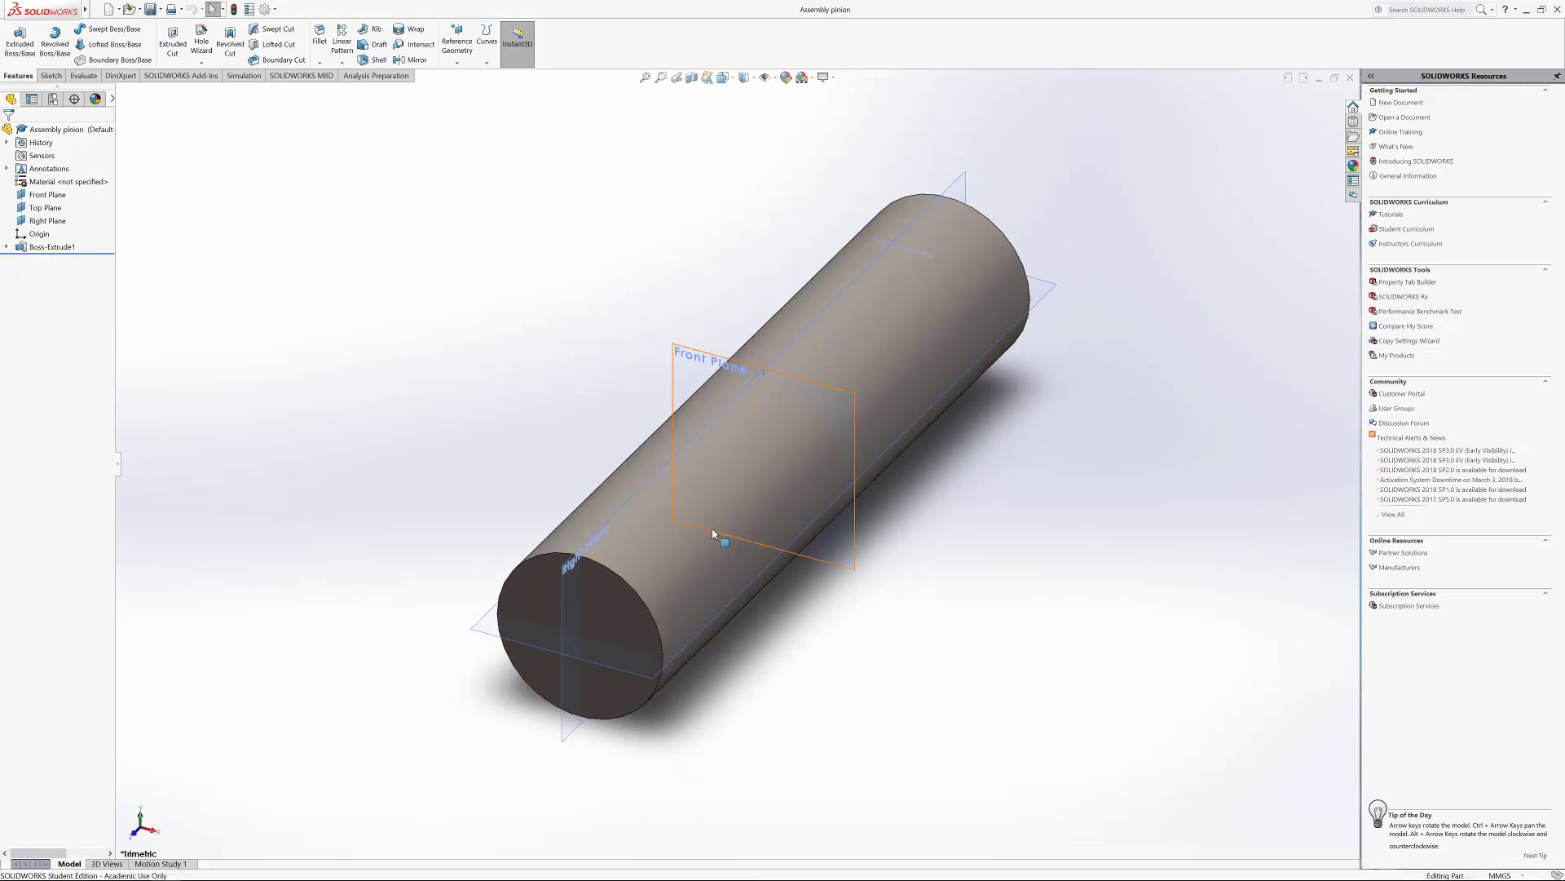
{"action": "left_click", "coordinate": [6, 247]}
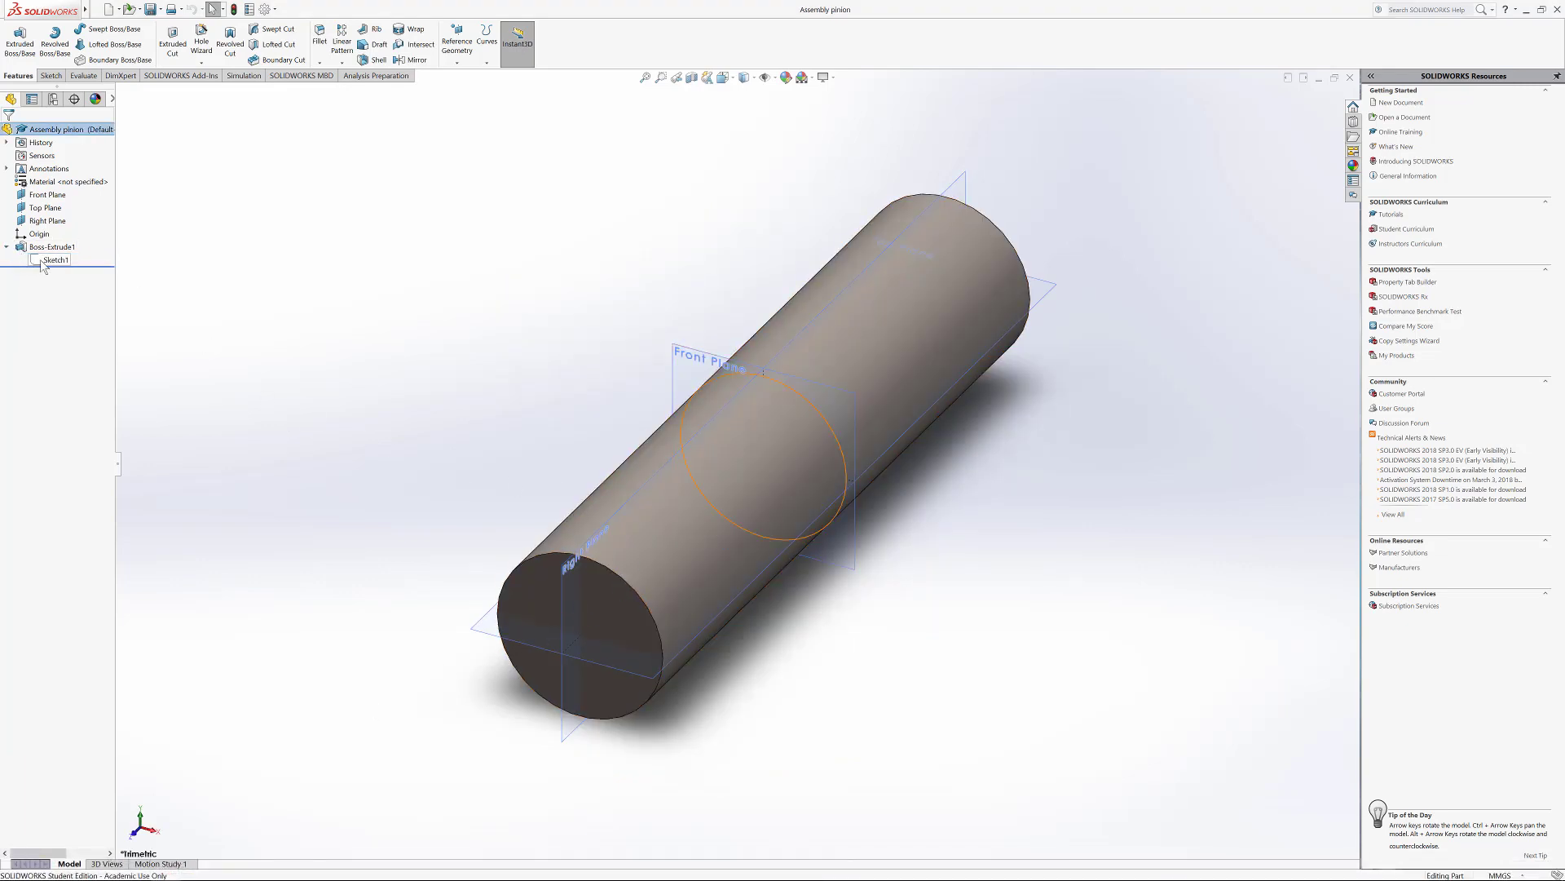
{"action": "left_click", "coordinate": [47, 261]}
{"action": "left_click", "coordinate": [55, 229]}
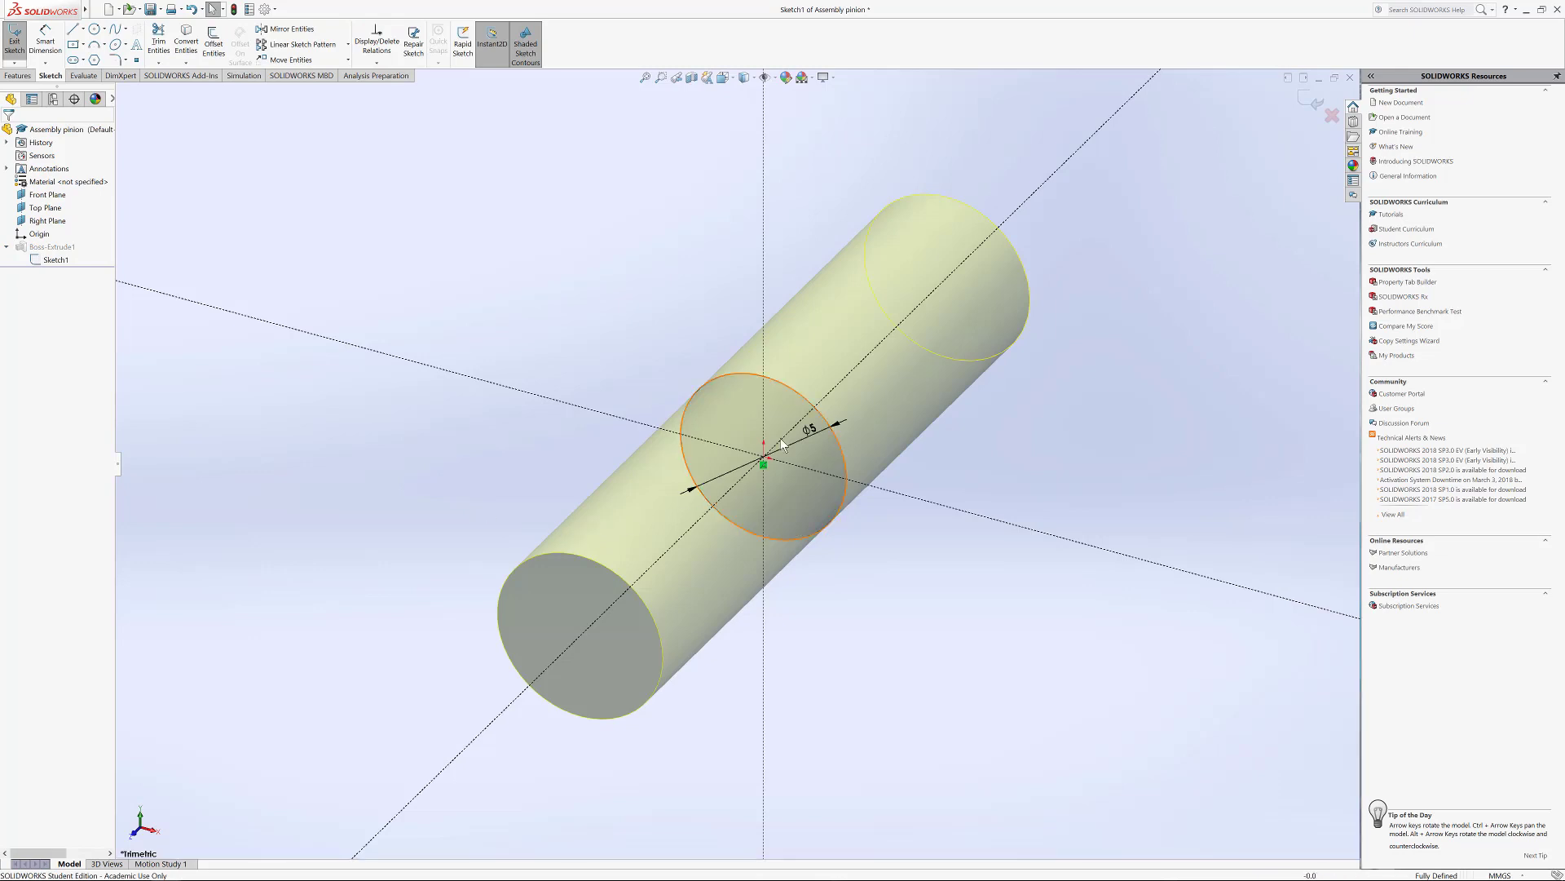
{"action": "scroll", "coordinate": [851, 583], "scroll_direction": "up", "scroll_amount": 5}
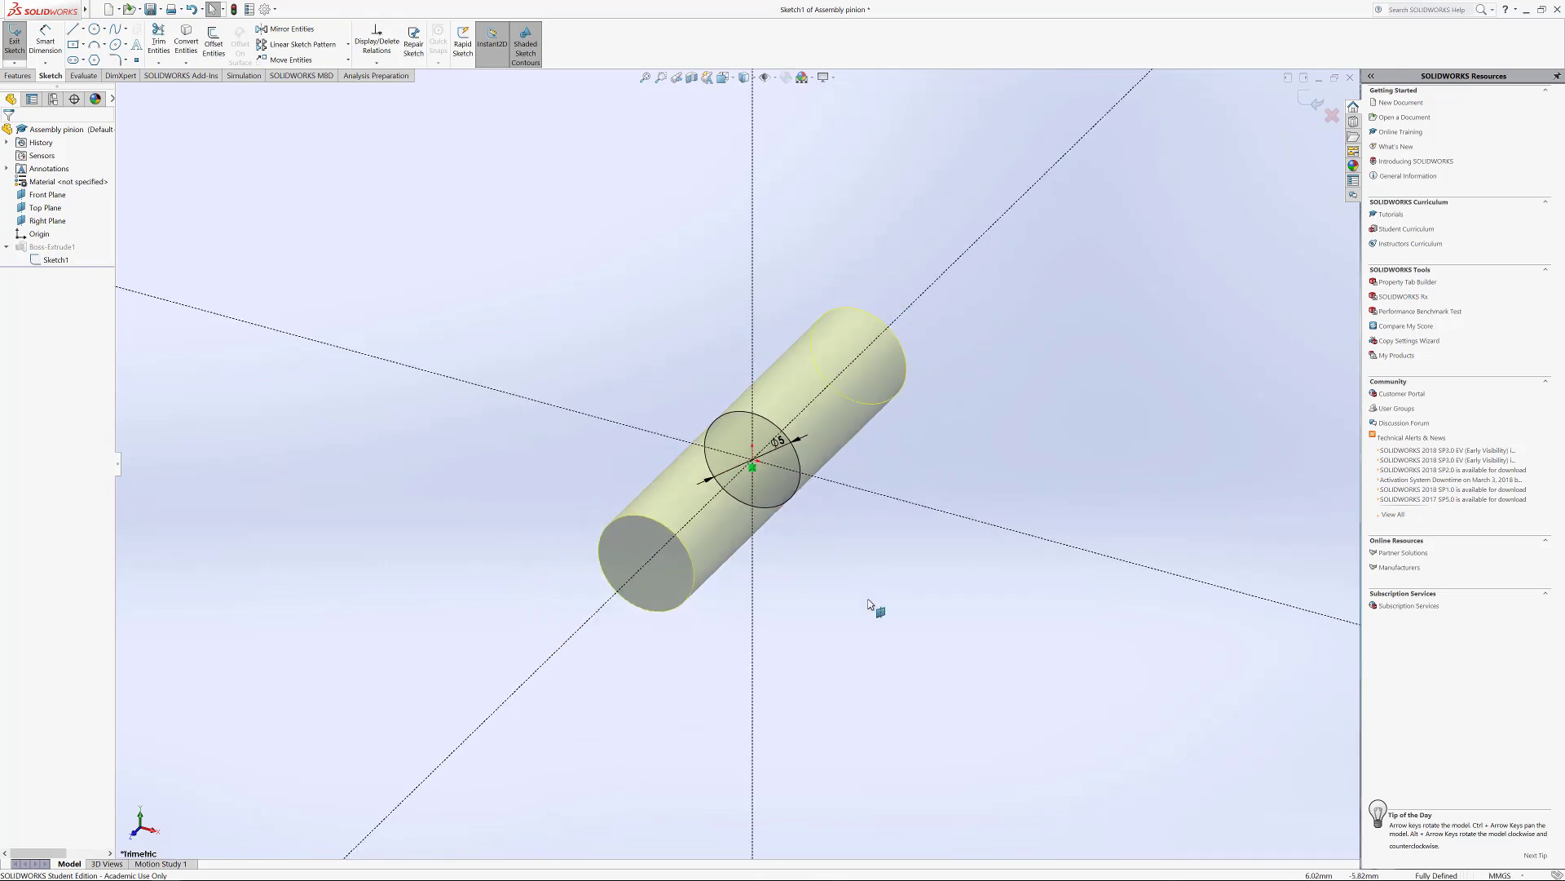
{"action": "scroll", "coordinate": [818, 508], "scroll_direction": "down", "scroll_amount": 3}
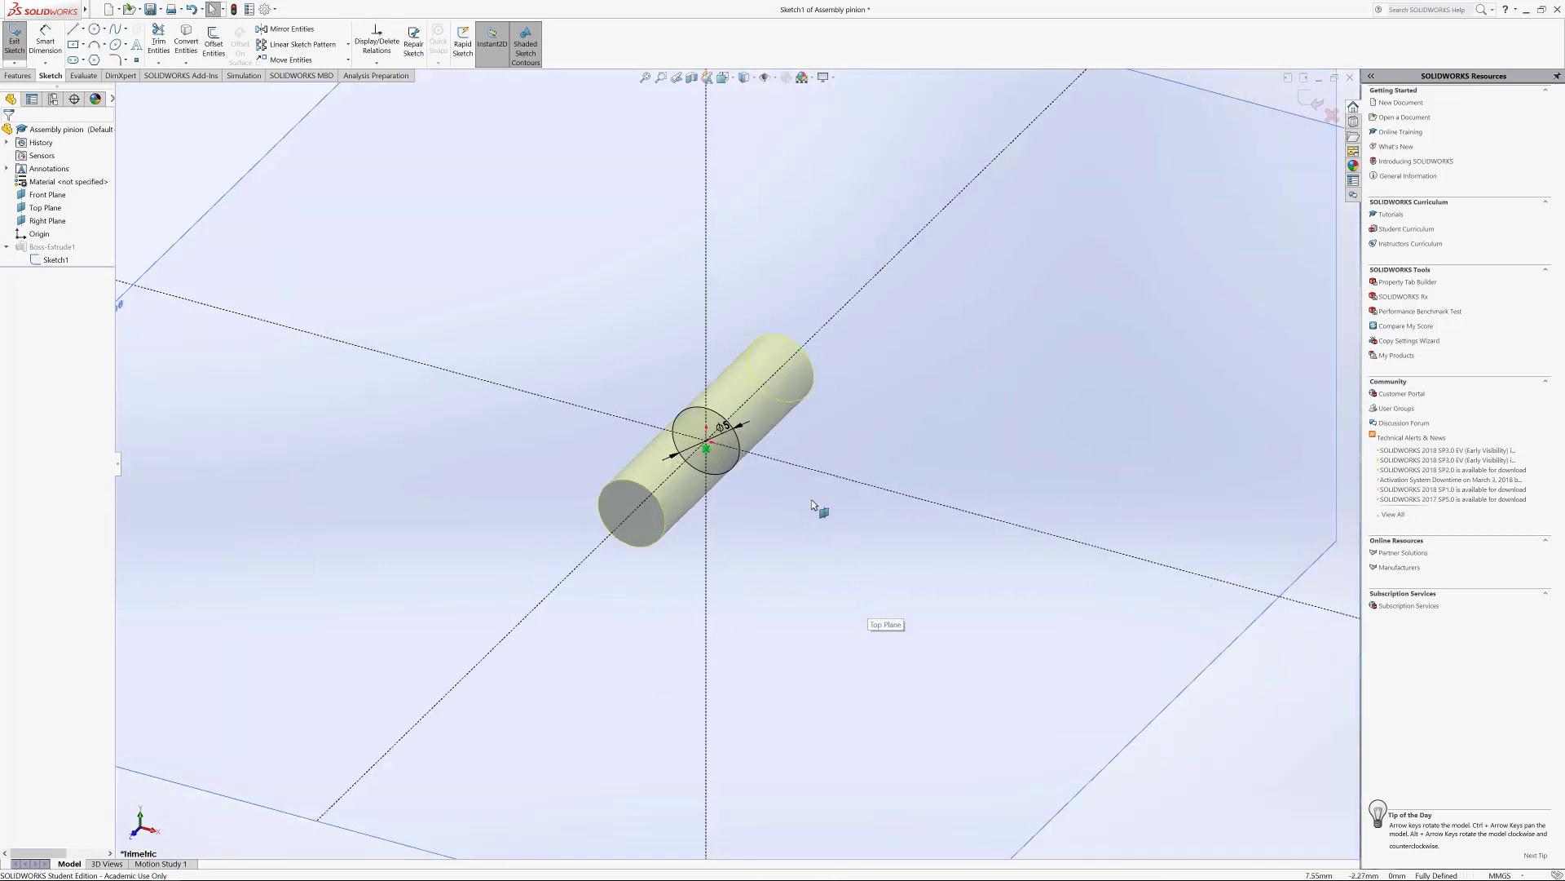
{"action": "left_click", "coordinate": [234, 9]}
Step: Open the pinion's extrusion definition, check its end condition and depth, and close it
{"action": "right_click", "coordinate": [45, 247]}
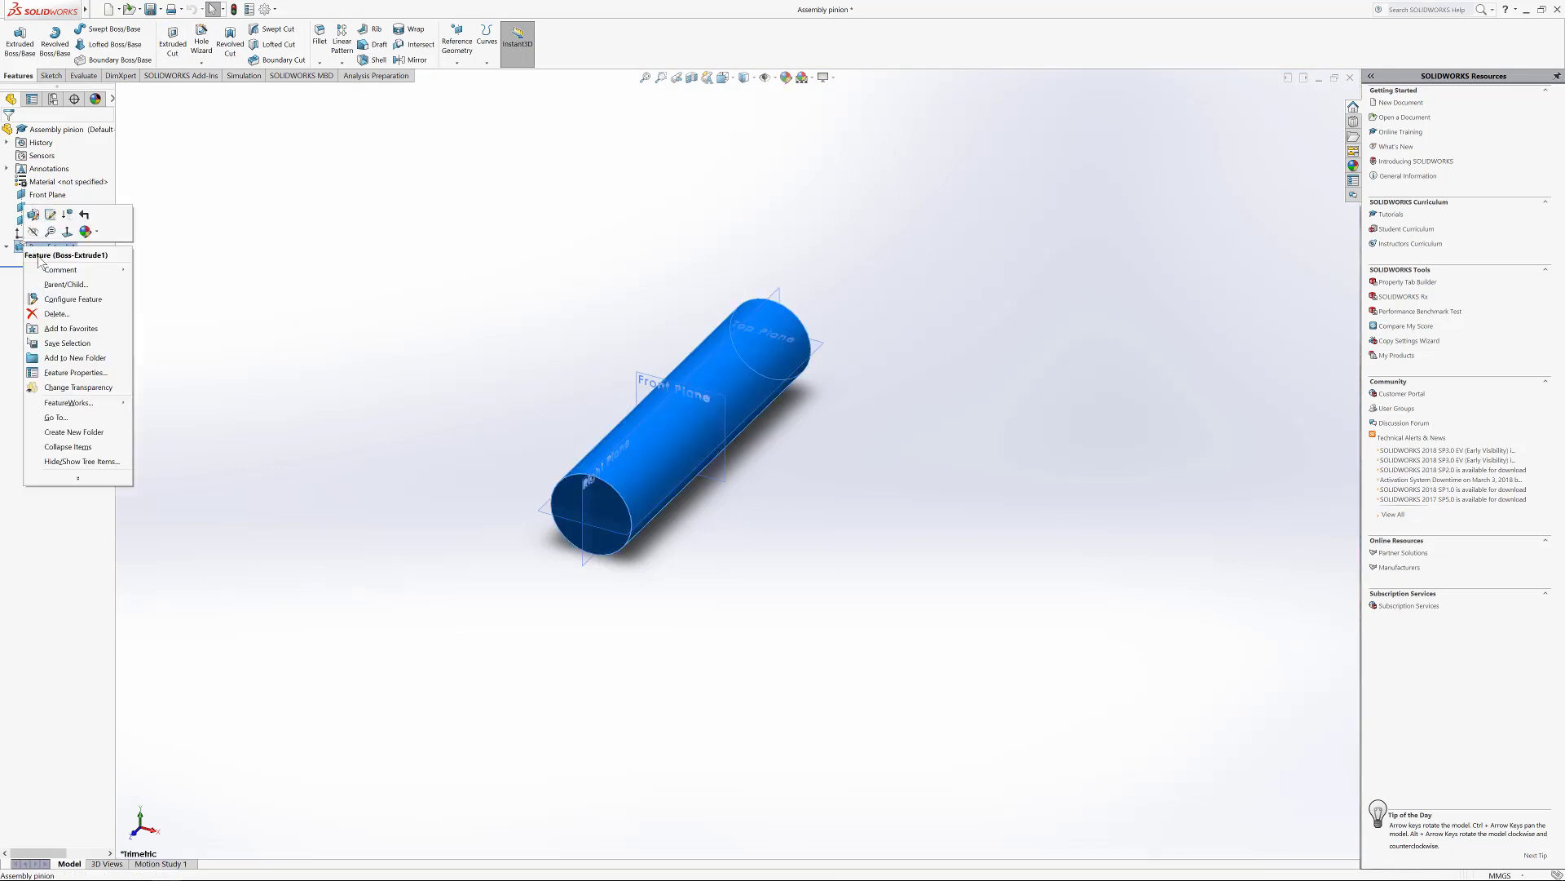
{"action": "left_click", "coordinate": [33, 214]}
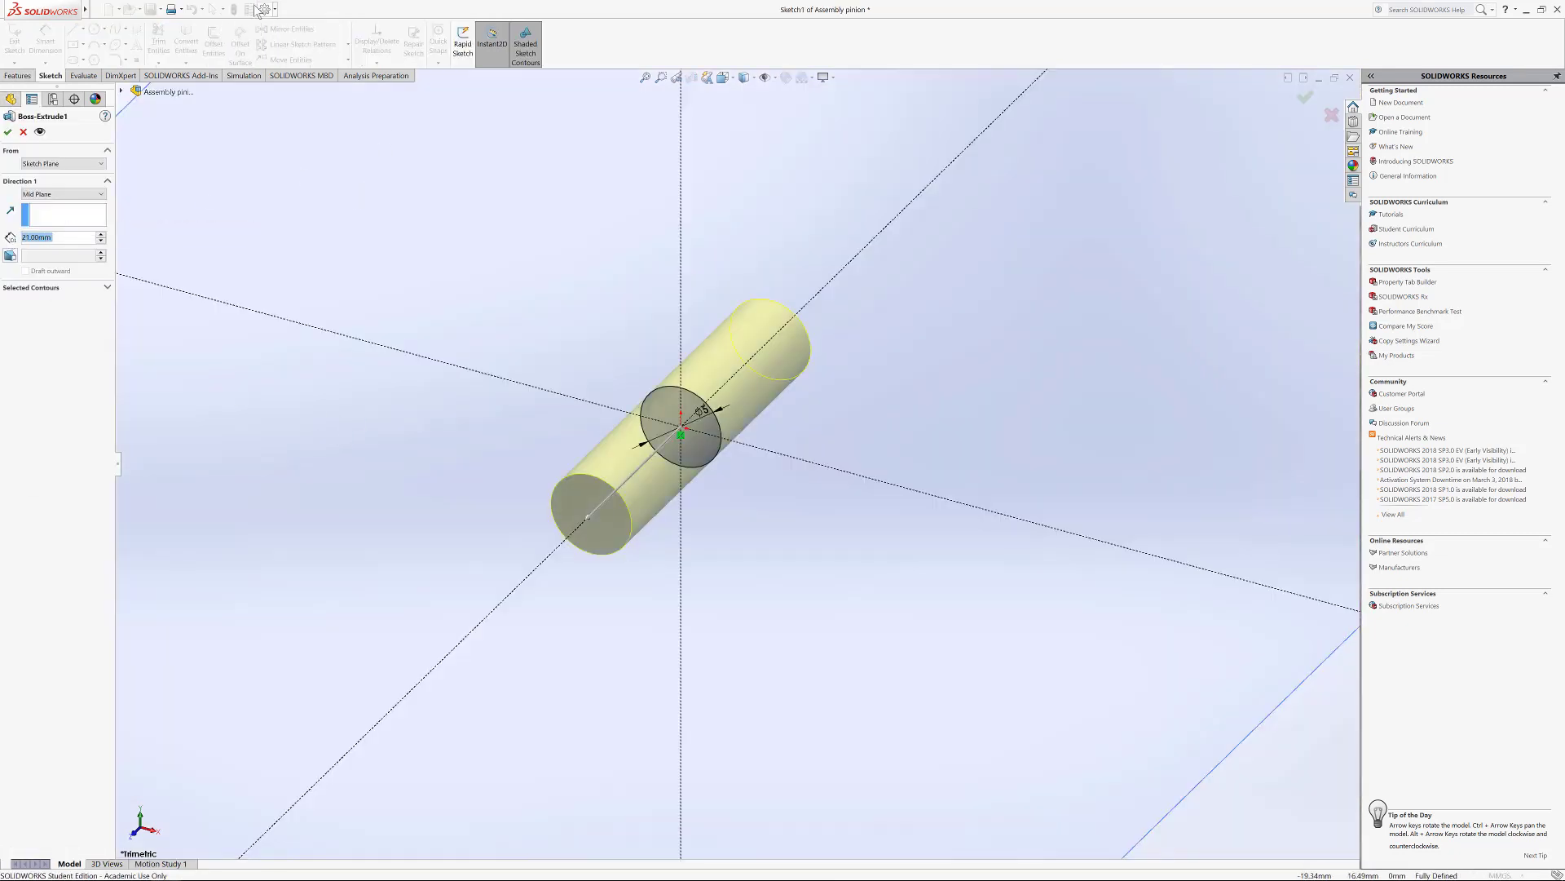
{"action": "left_click", "coordinate": [7, 131]}
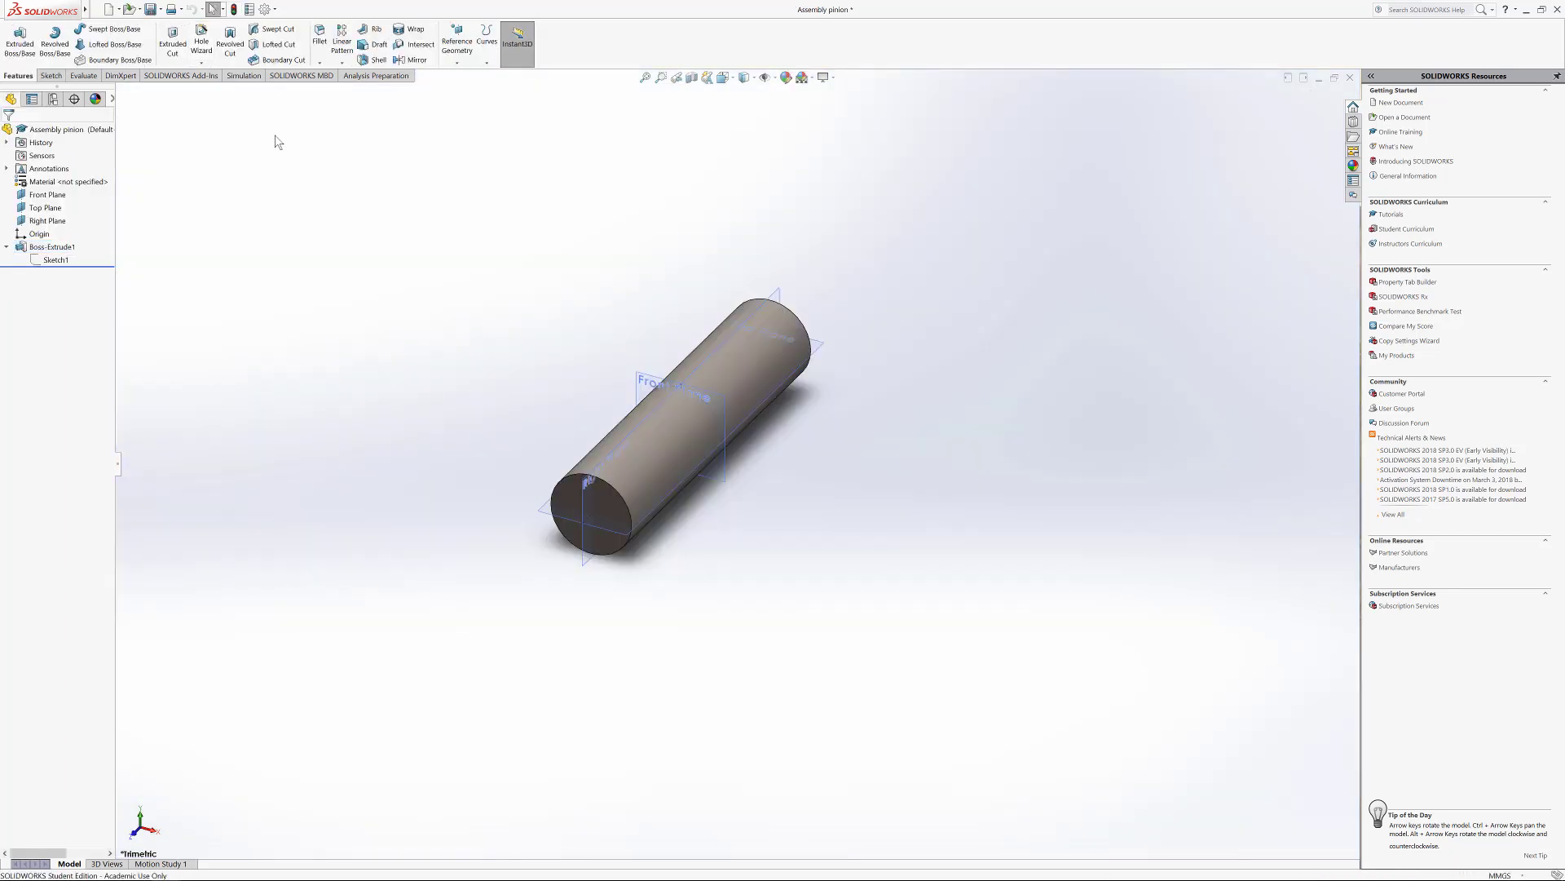
Step: Switch to the Revolve part and inspect the wheel and its centre hole from an angled view
{"action": "mouse_move", "coordinate": [165, 870]}
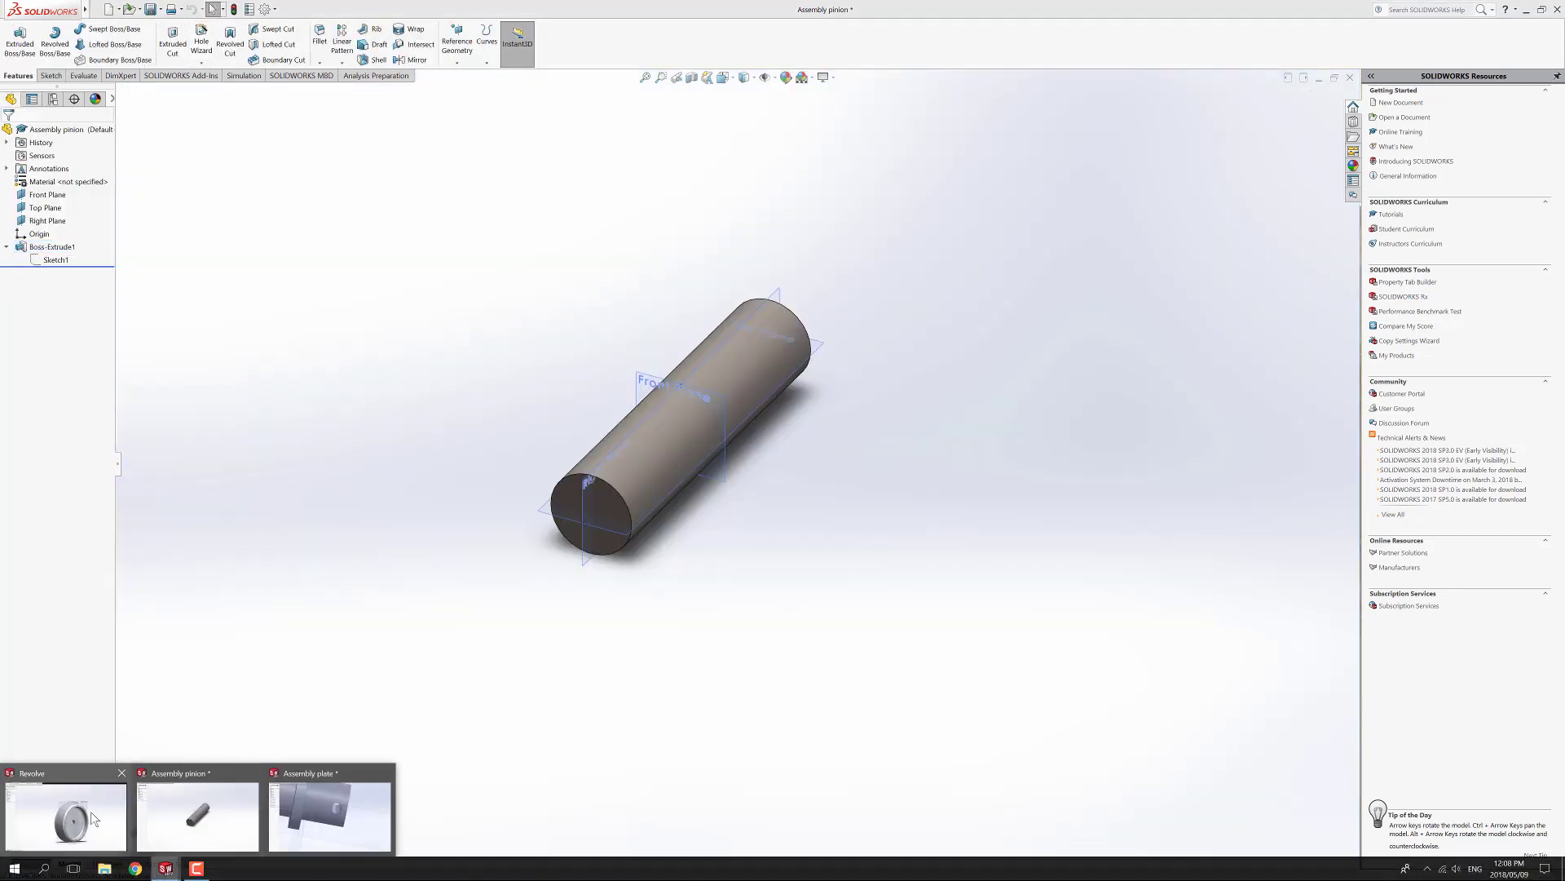
{"action": "left_click", "coordinate": [90, 810]}
{"action": "middle_click_drag", "start_coordinate": [514, 545], "coordinate": [447, 497]}
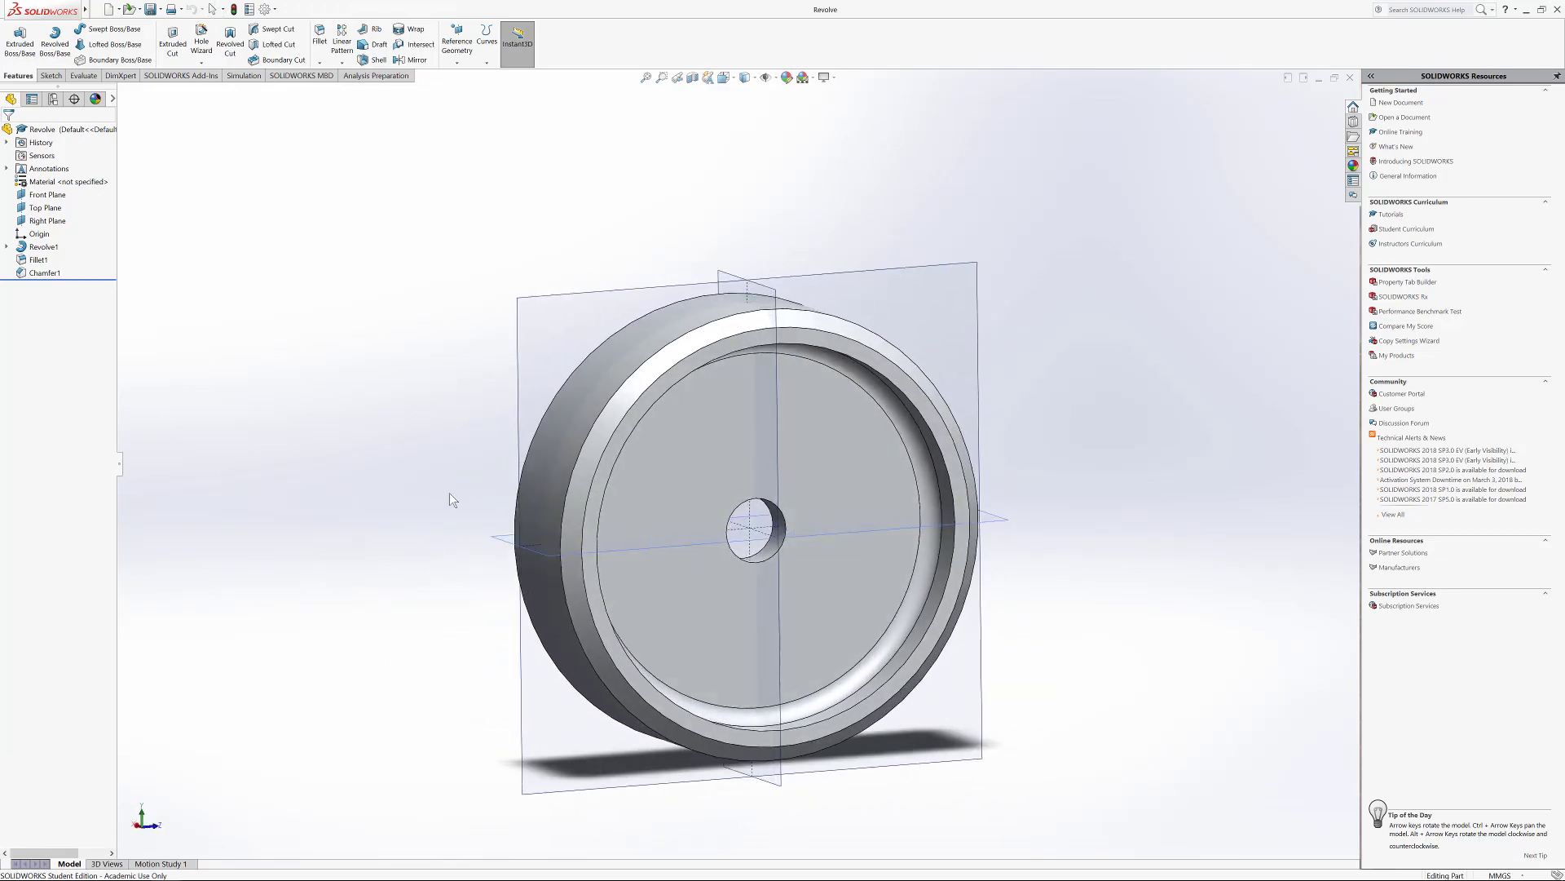
{"action": "middle_click_drag", "start_coordinate": [688, 528], "coordinate": [725, 496]}
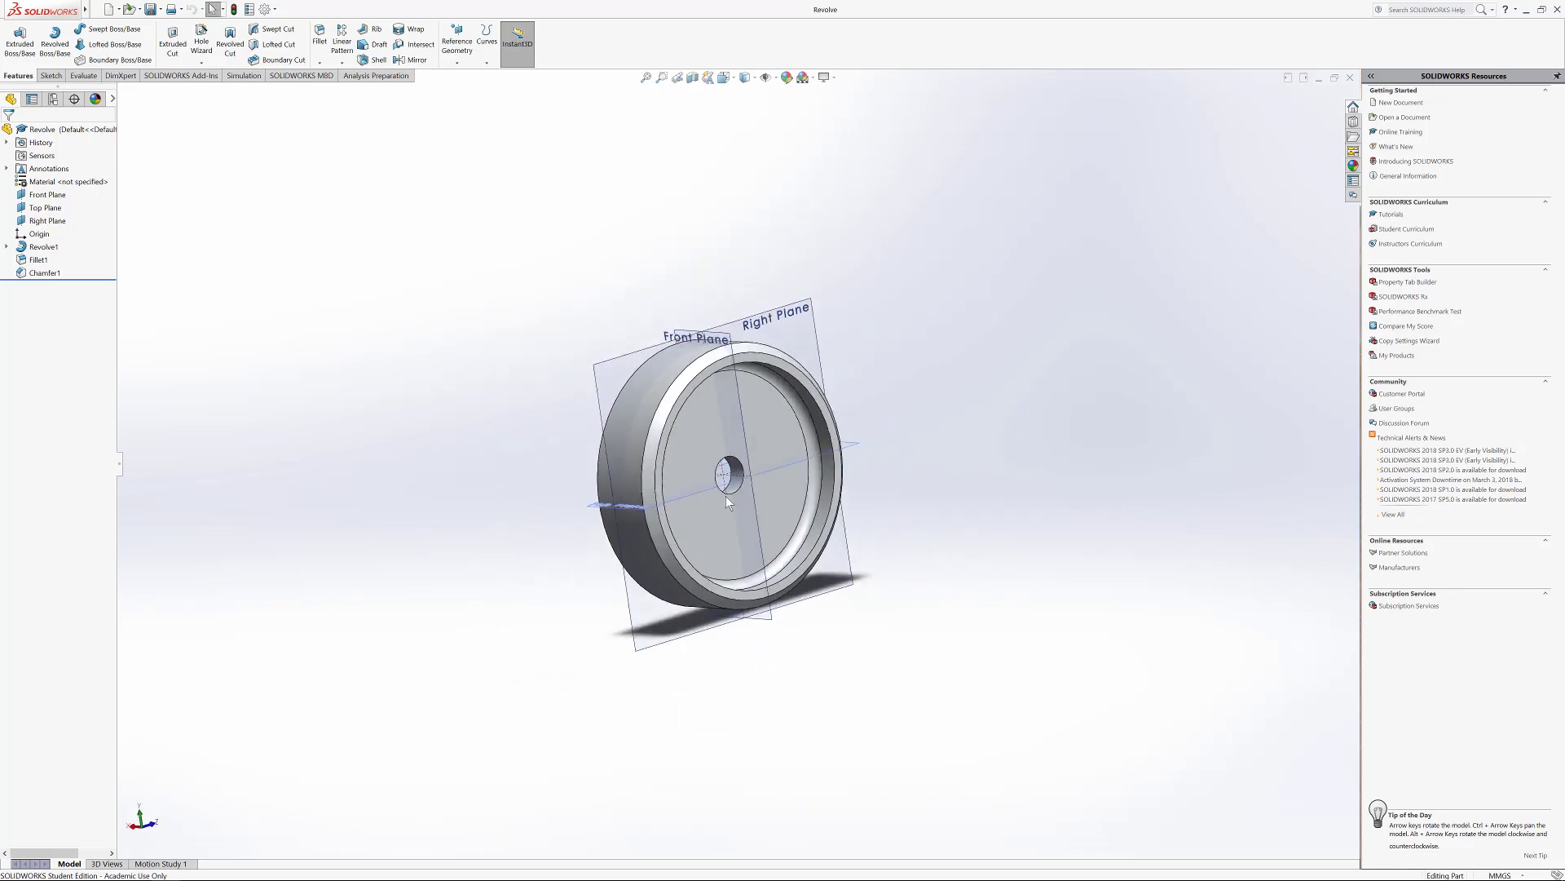
{"action": "scroll", "coordinate": [711, 483], "scroll_direction": "down", "scroll_amount": 2}
{"action": "scroll", "coordinate": [711, 483], "scroll_direction": "up", "scroll_amount": 2}
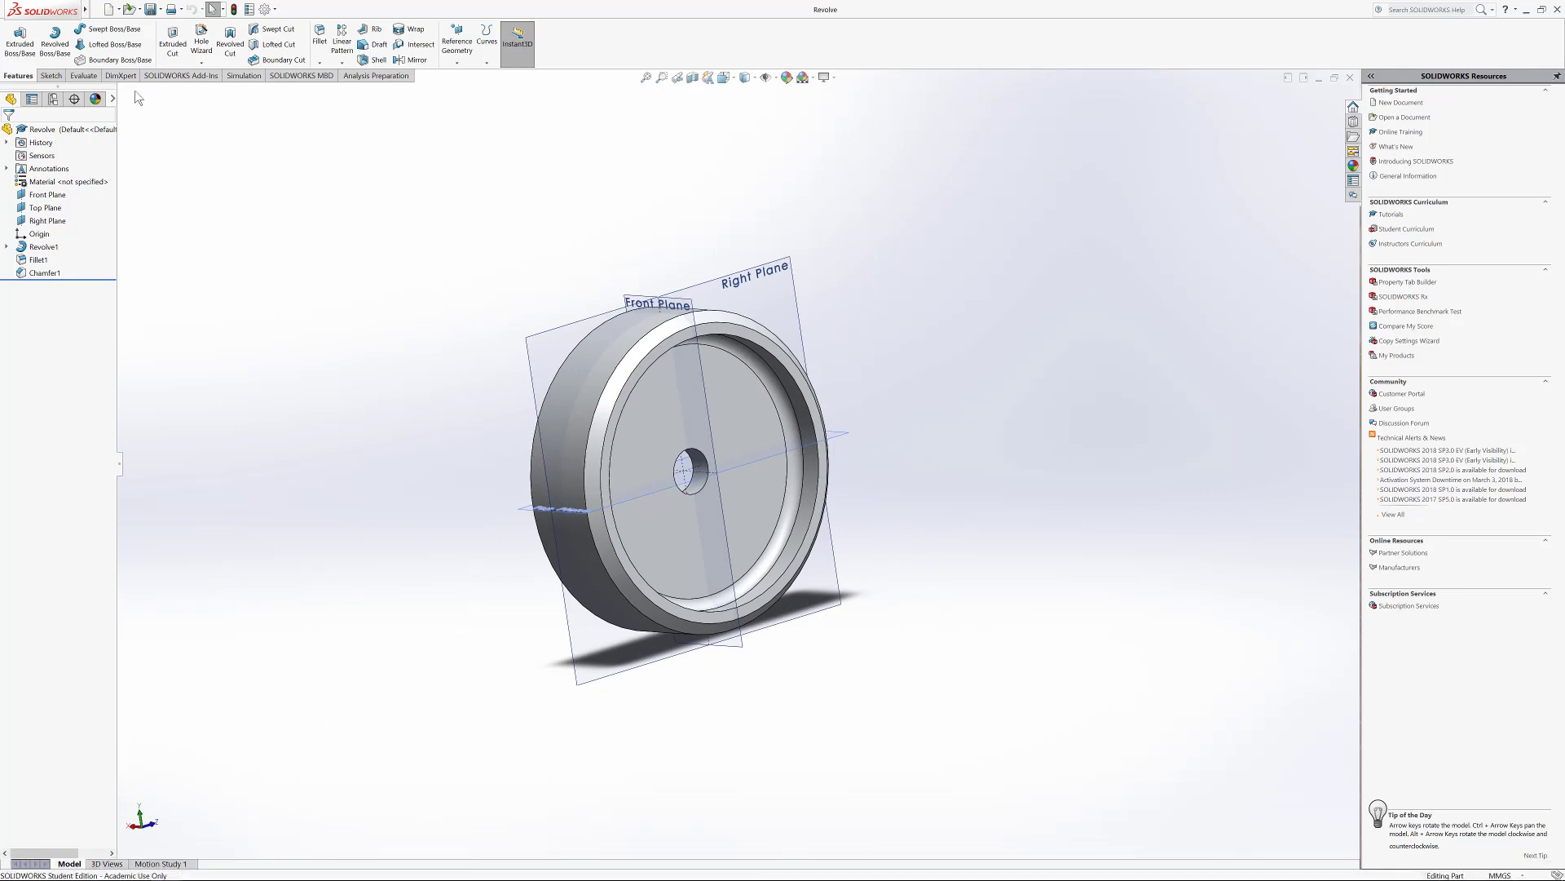
Step: Create a new assembly document
{"action": "left_click", "coordinate": [107, 12]}
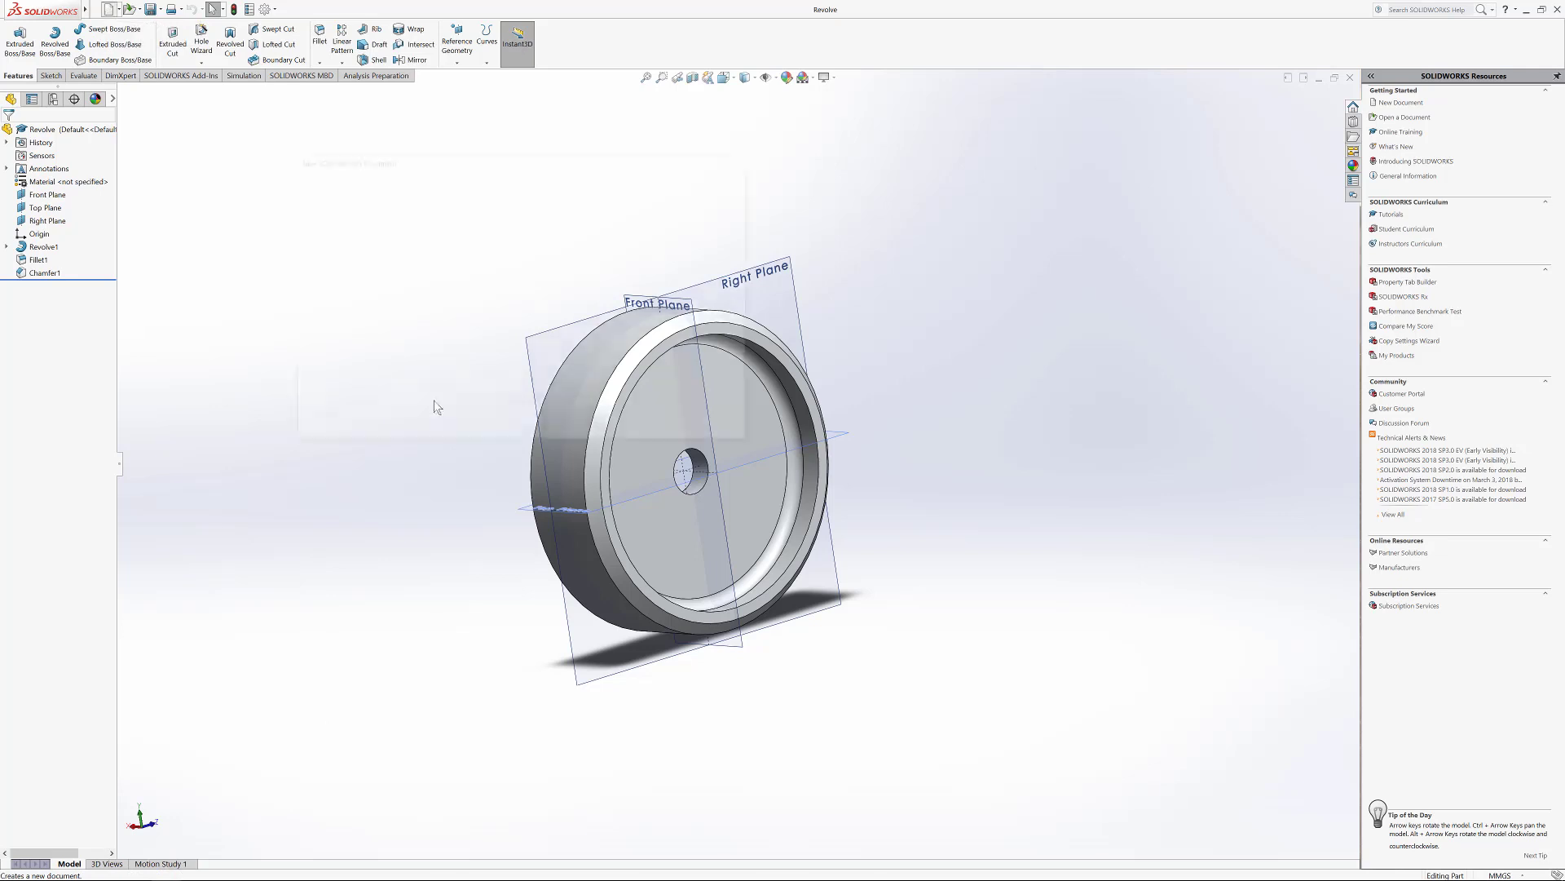
{"action": "left_click", "coordinate": [529, 253]}
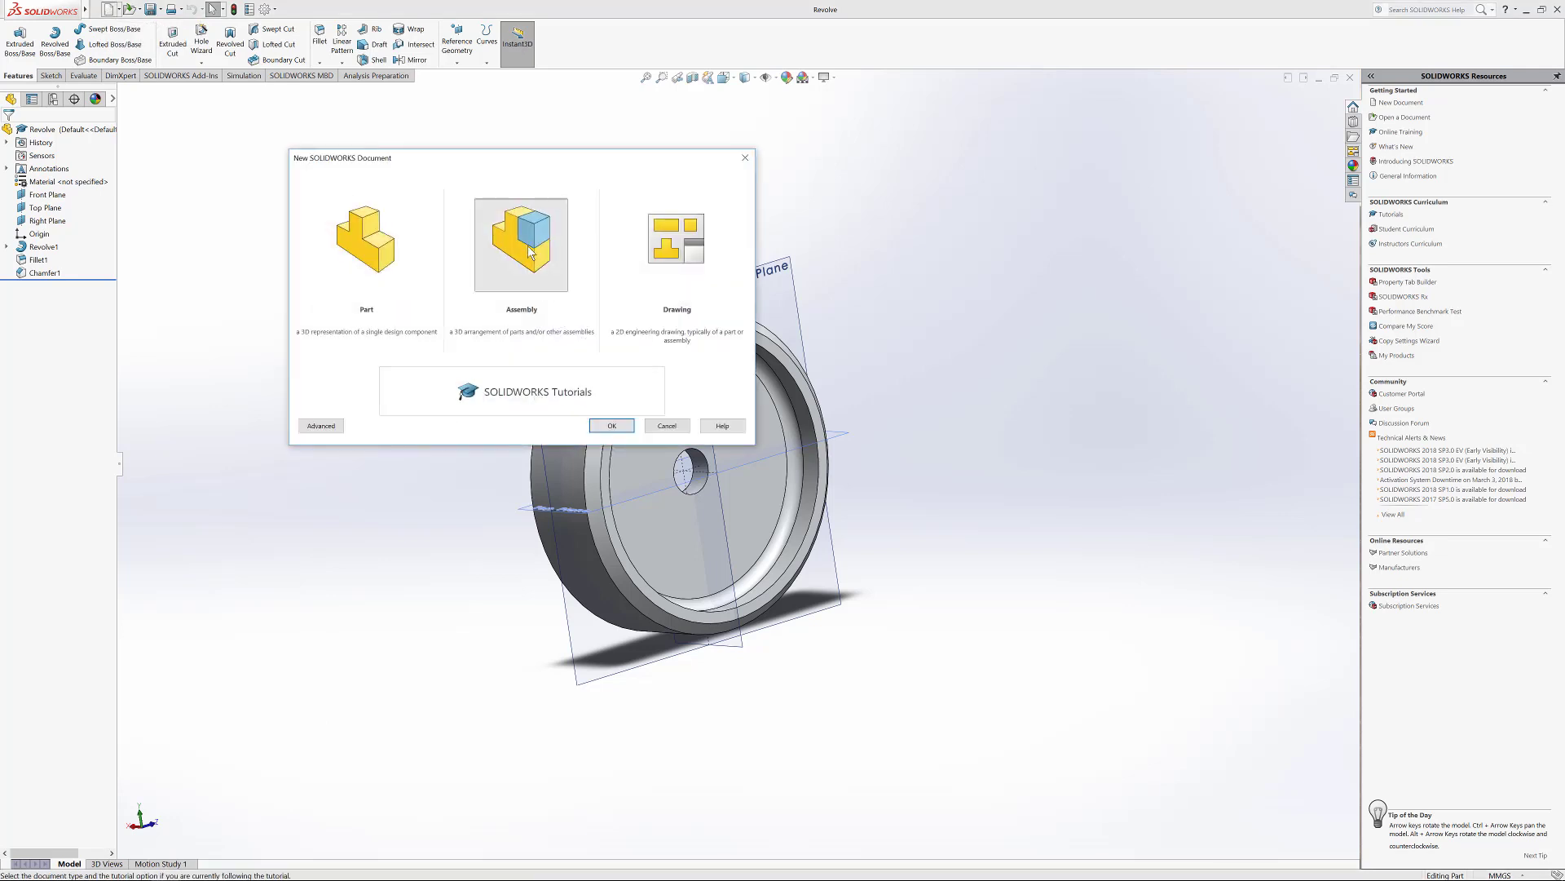
{"action": "double_click", "coordinate": [533, 254]}
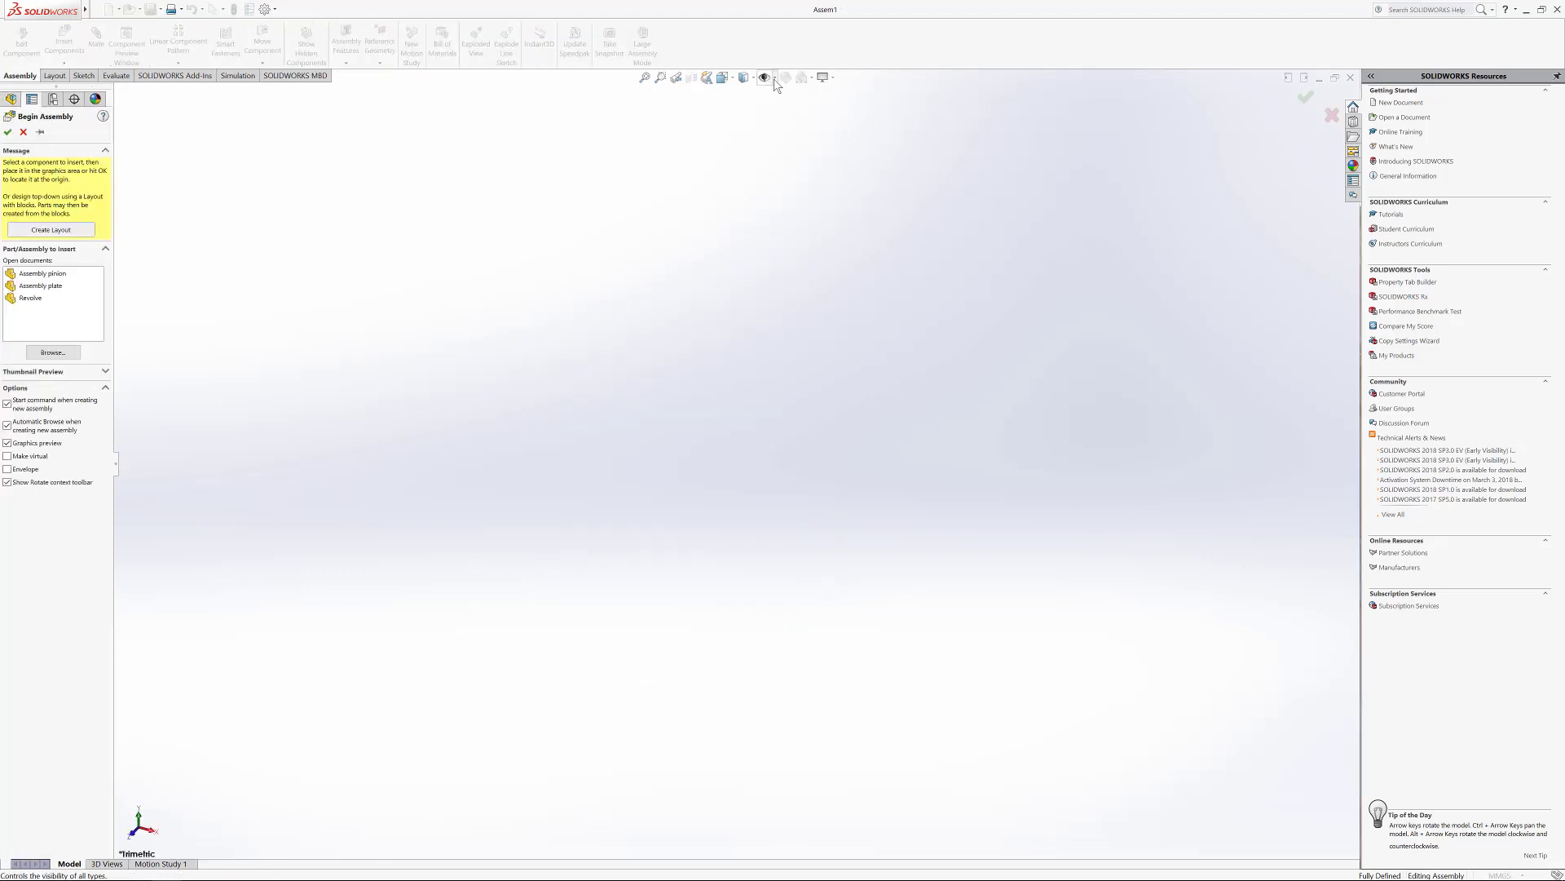
Step: Turn on the display of the primary planes in the new assembly and look them over
{"action": "left_click", "coordinate": [776, 79]}
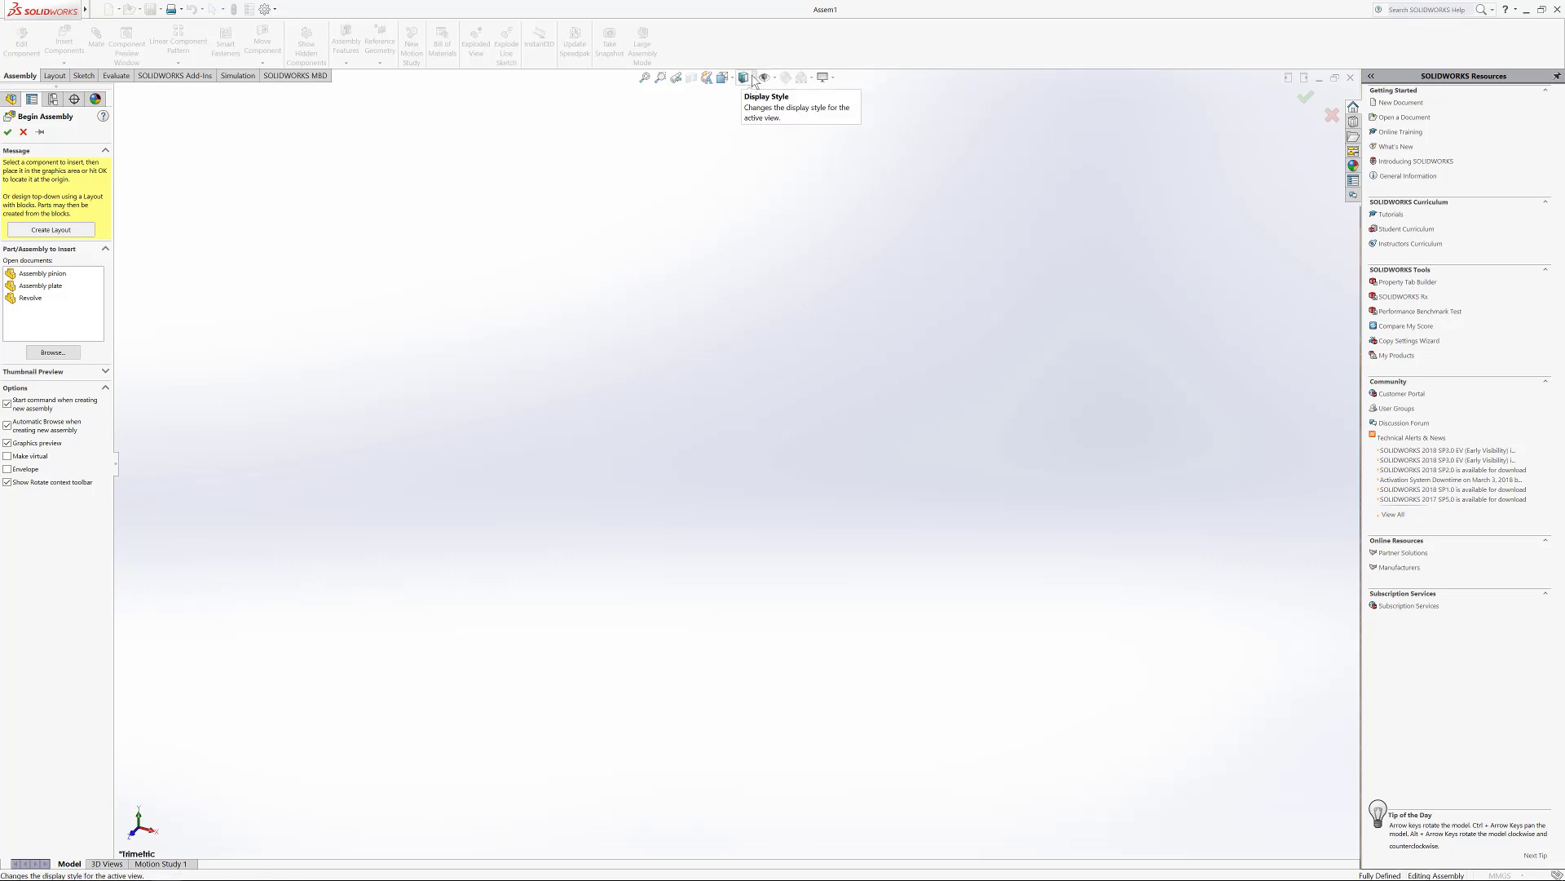
{"action": "left_click", "coordinate": [776, 79]}
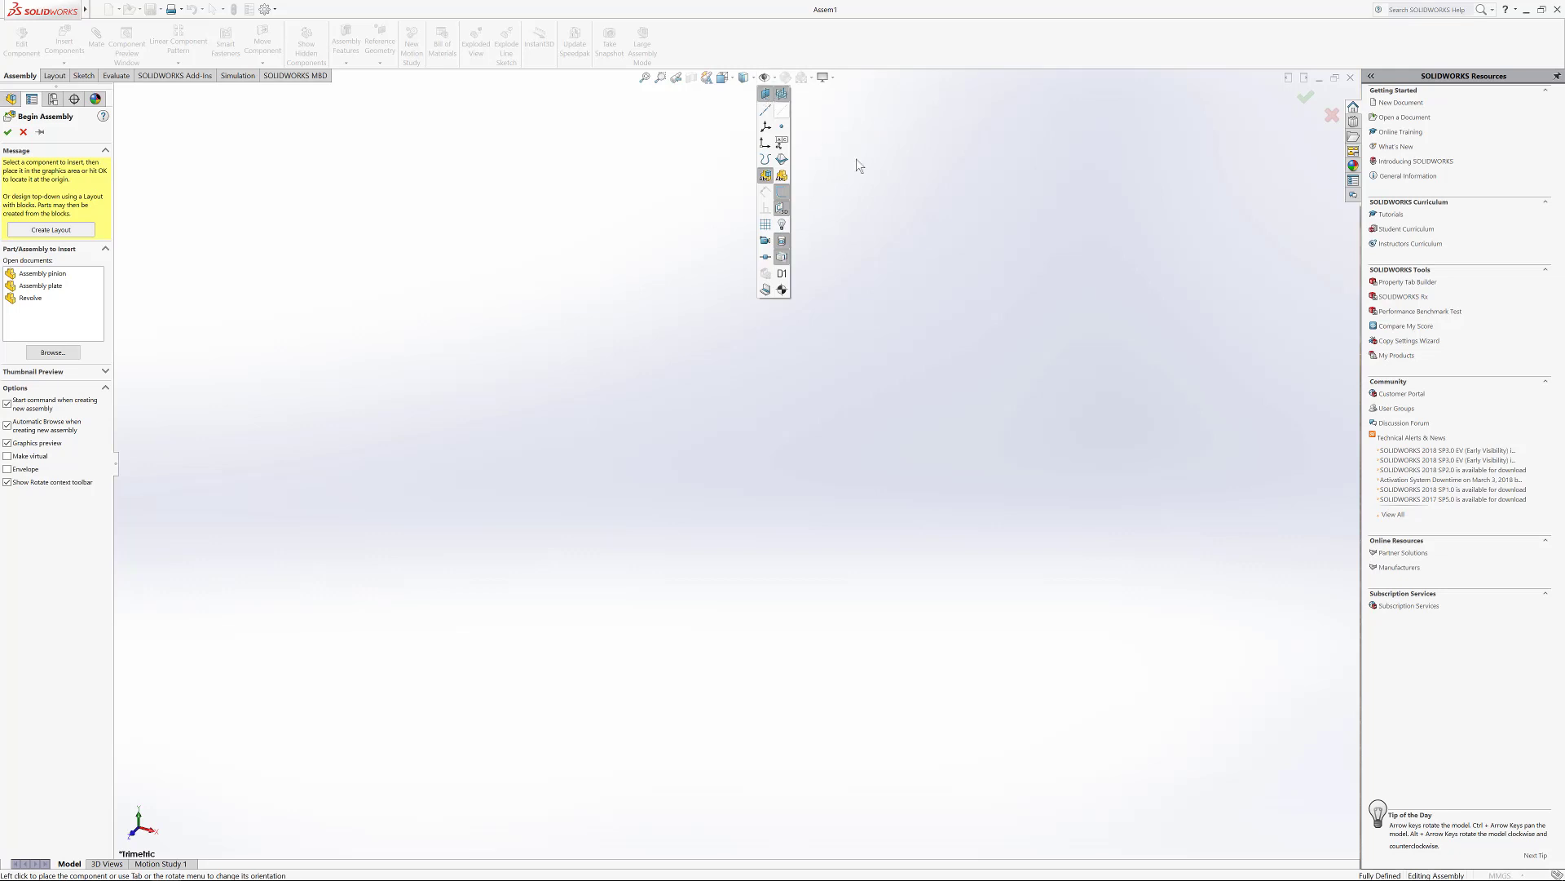
{"action": "left_click", "coordinate": [784, 96]}
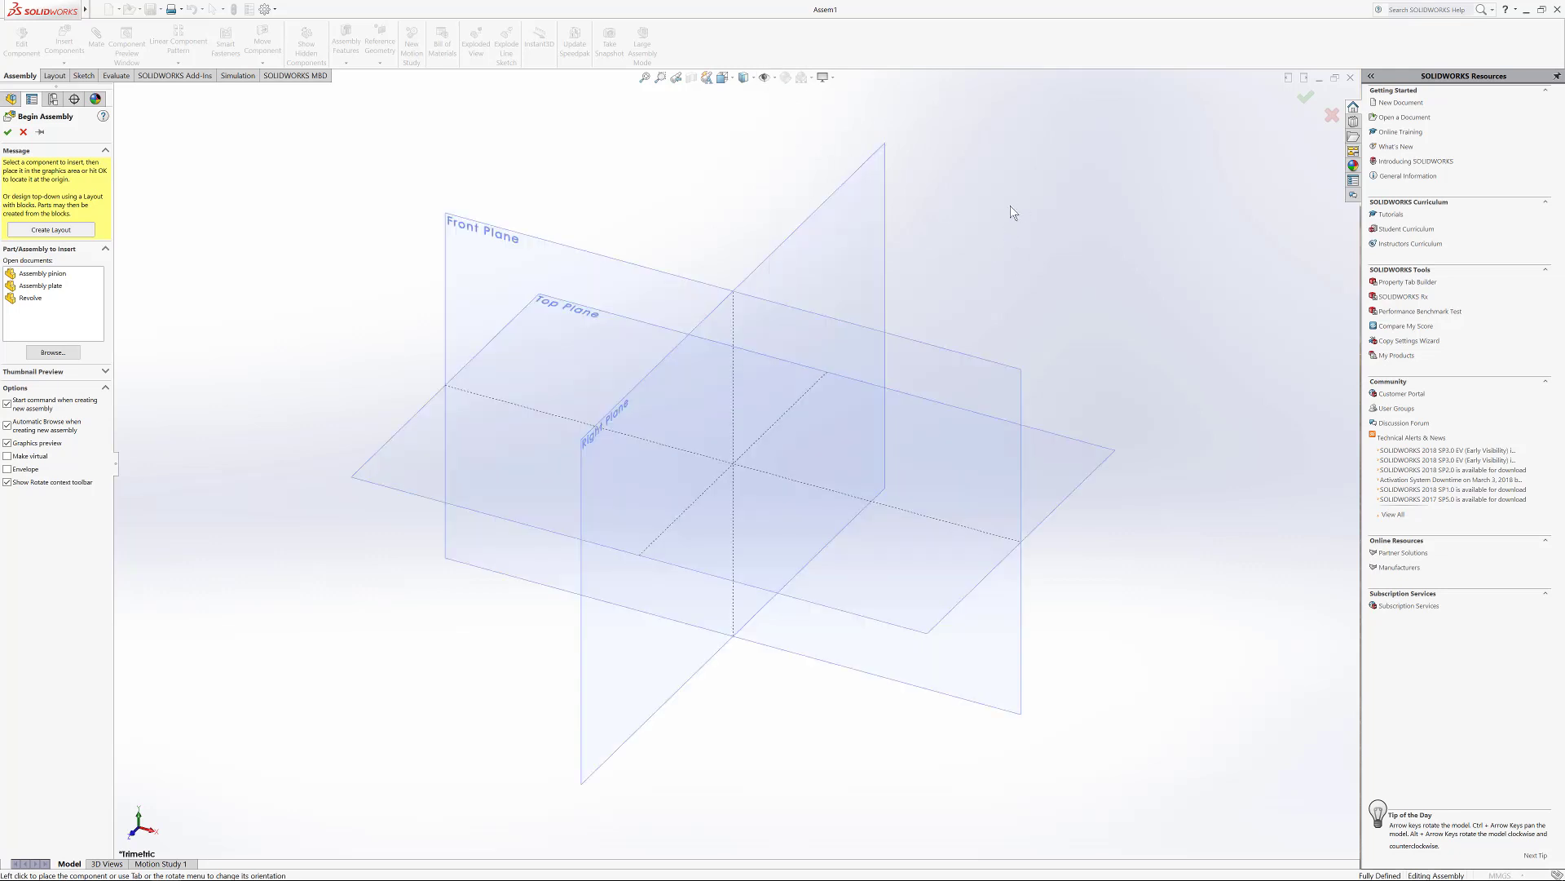
{"action": "scroll", "coordinate": [1032, 272], "scroll_direction": "up", "scroll_amount": 2}
{"action": "scroll", "coordinate": [1014, 267], "scroll_direction": "down", "scroll_amount": 3}
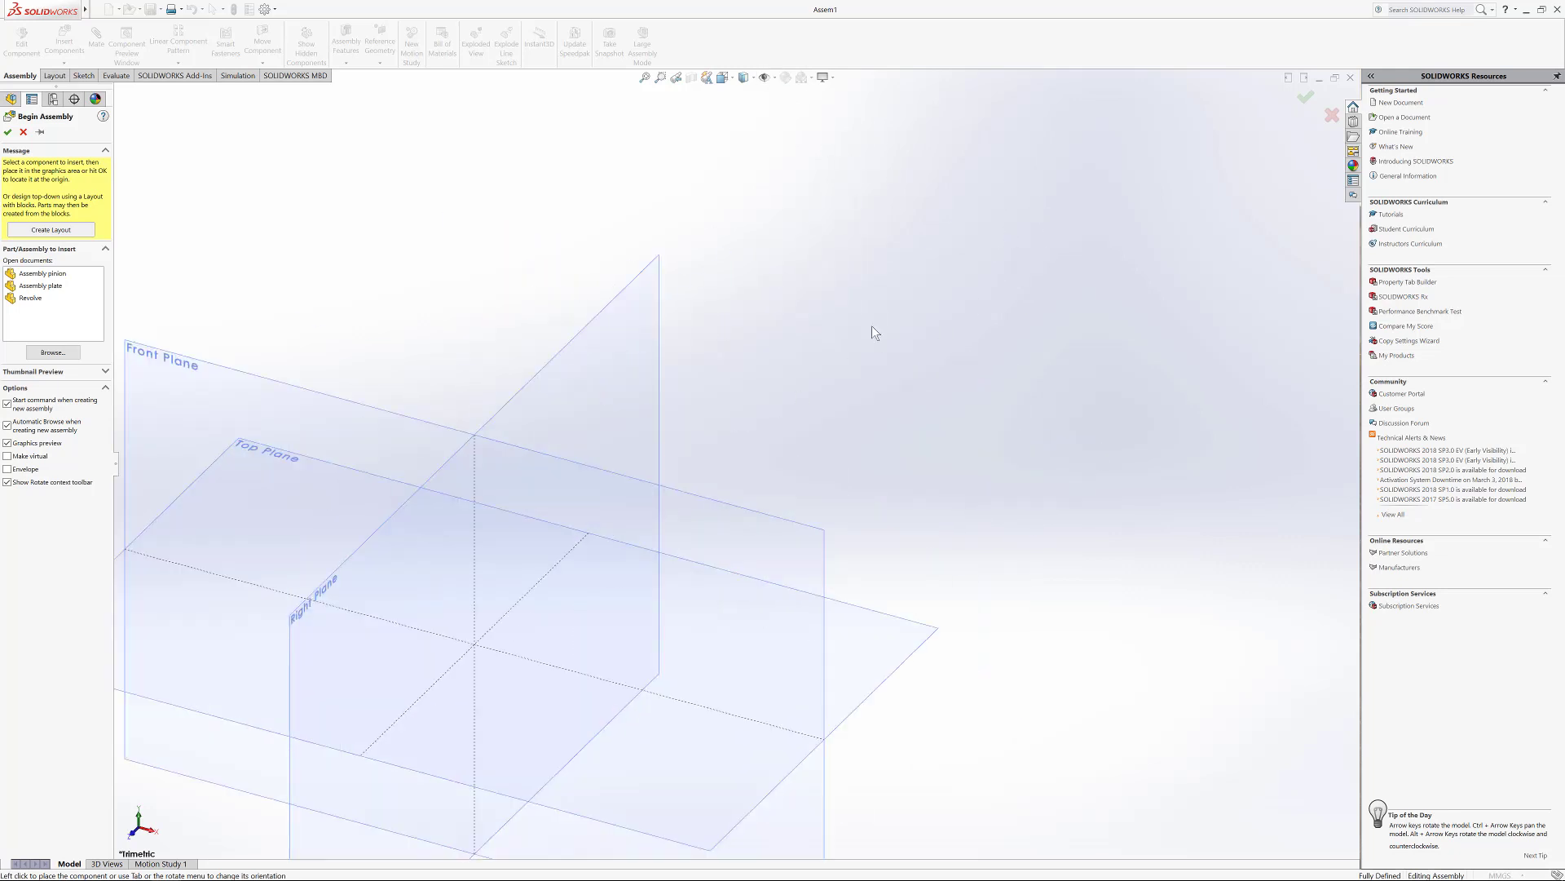
{"action": "scroll", "coordinate": [864, 332], "scroll_direction": "up", "scroll_amount": 4}
{"action": "scroll", "coordinate": [661, 496], "scroll_direction": "down", "scroll_amount": 4}
{"action": "scroll", "coordinate": [538, 587], "scroll_direction": "up", "scroll_amount": 3}
{"action": "scroll", "coordinate": [620, 616], "scroll_direction": "down", "scroll_amount": 2}
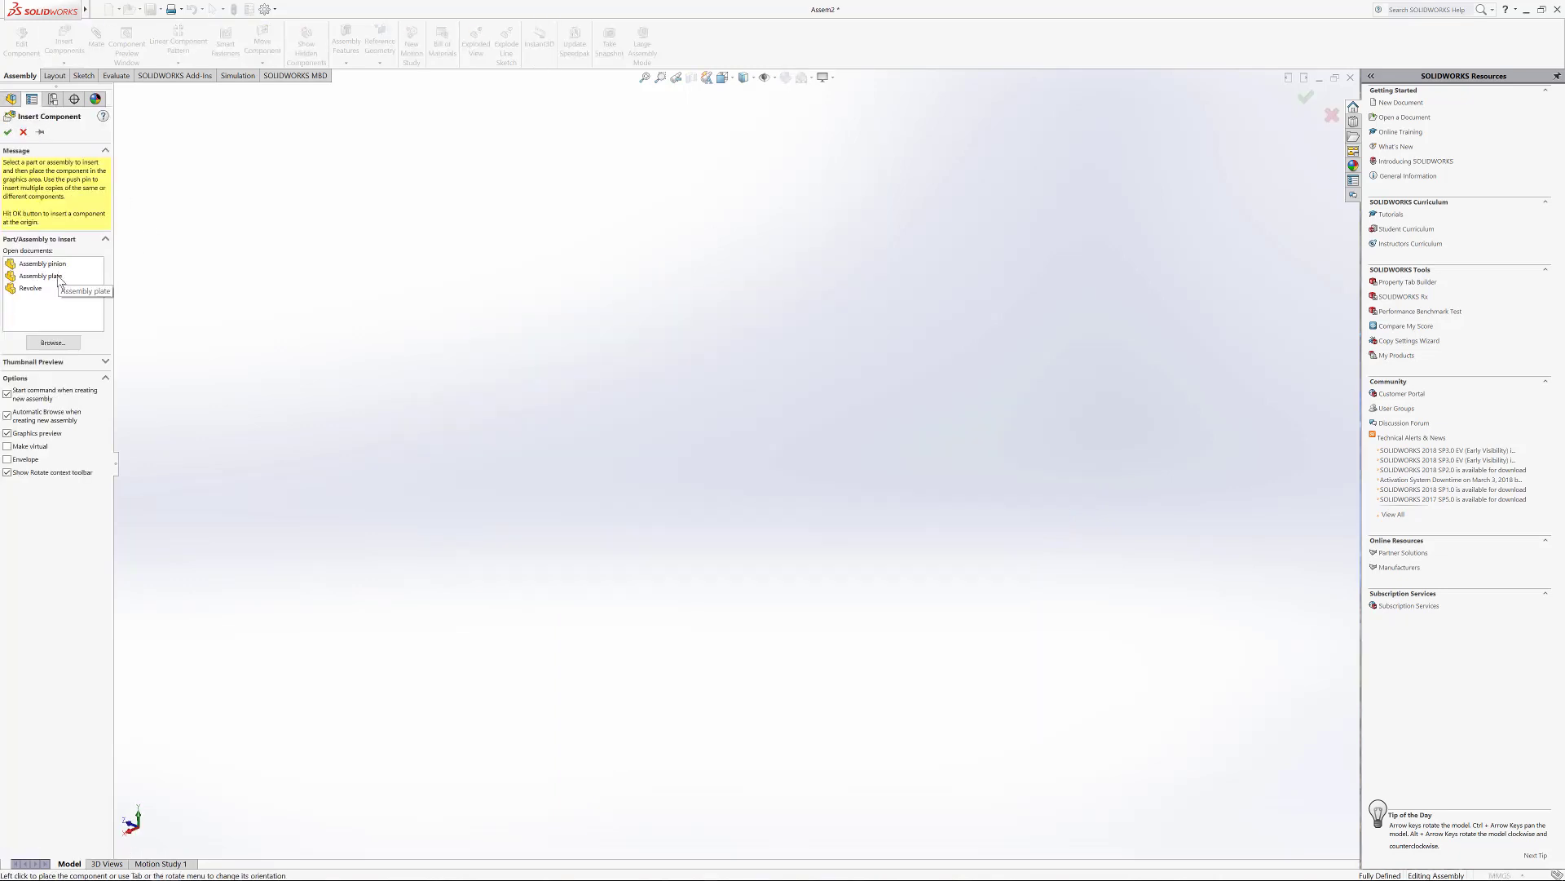
Step: Insert the Assembly plate part as the first component and place it in the new assembly
{"action": "left_click", "coordinate": [42, 276]}
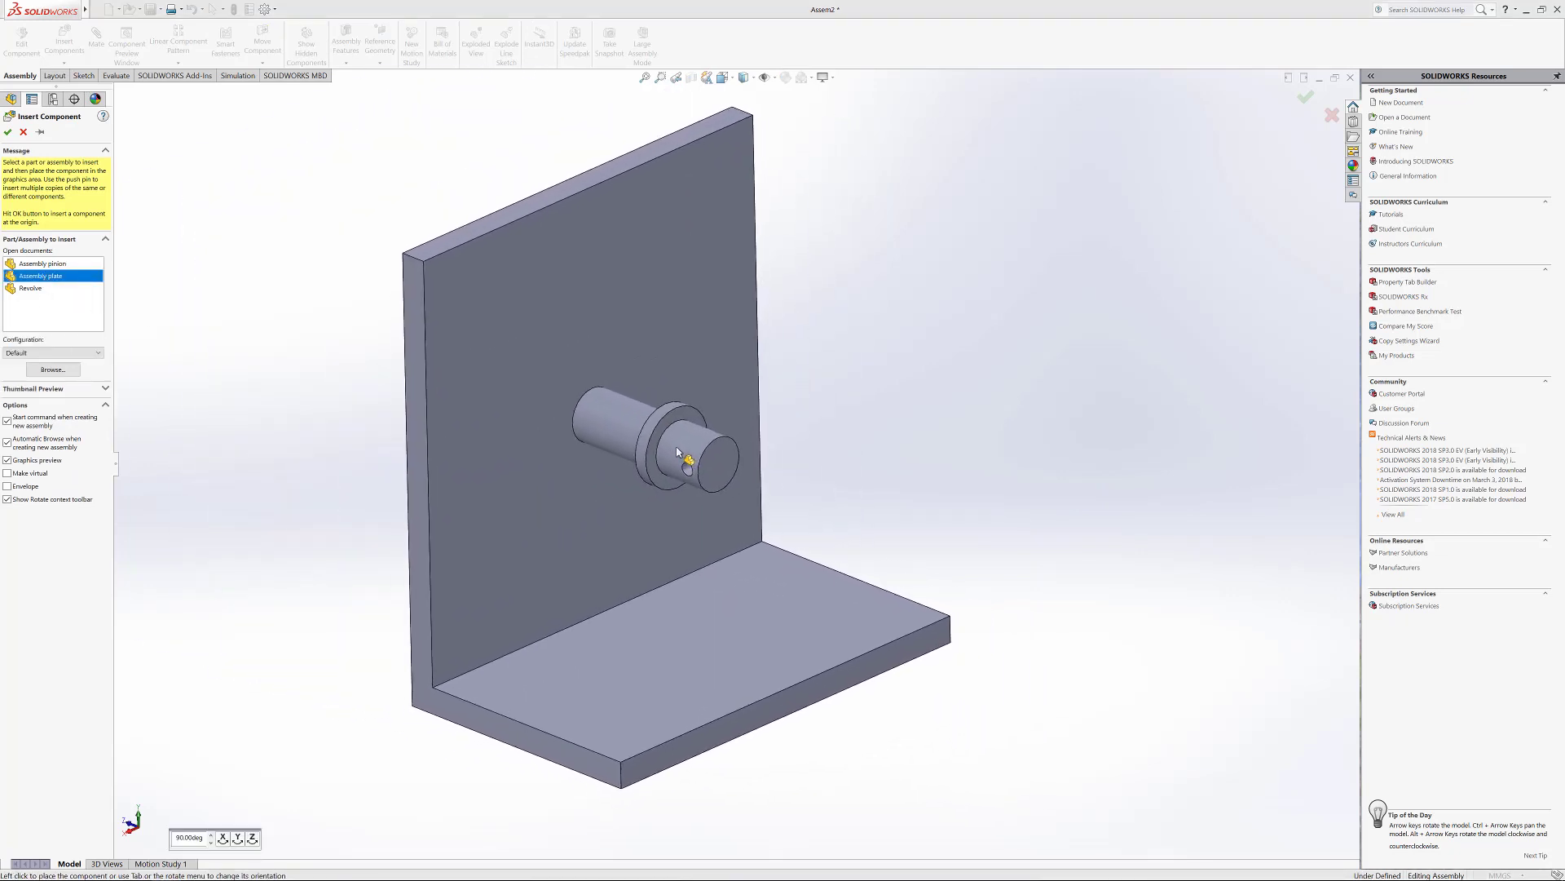
{"action": "middle_click_drag", "start_coordinate": [699, 447], "coordinate": [549, 503]}
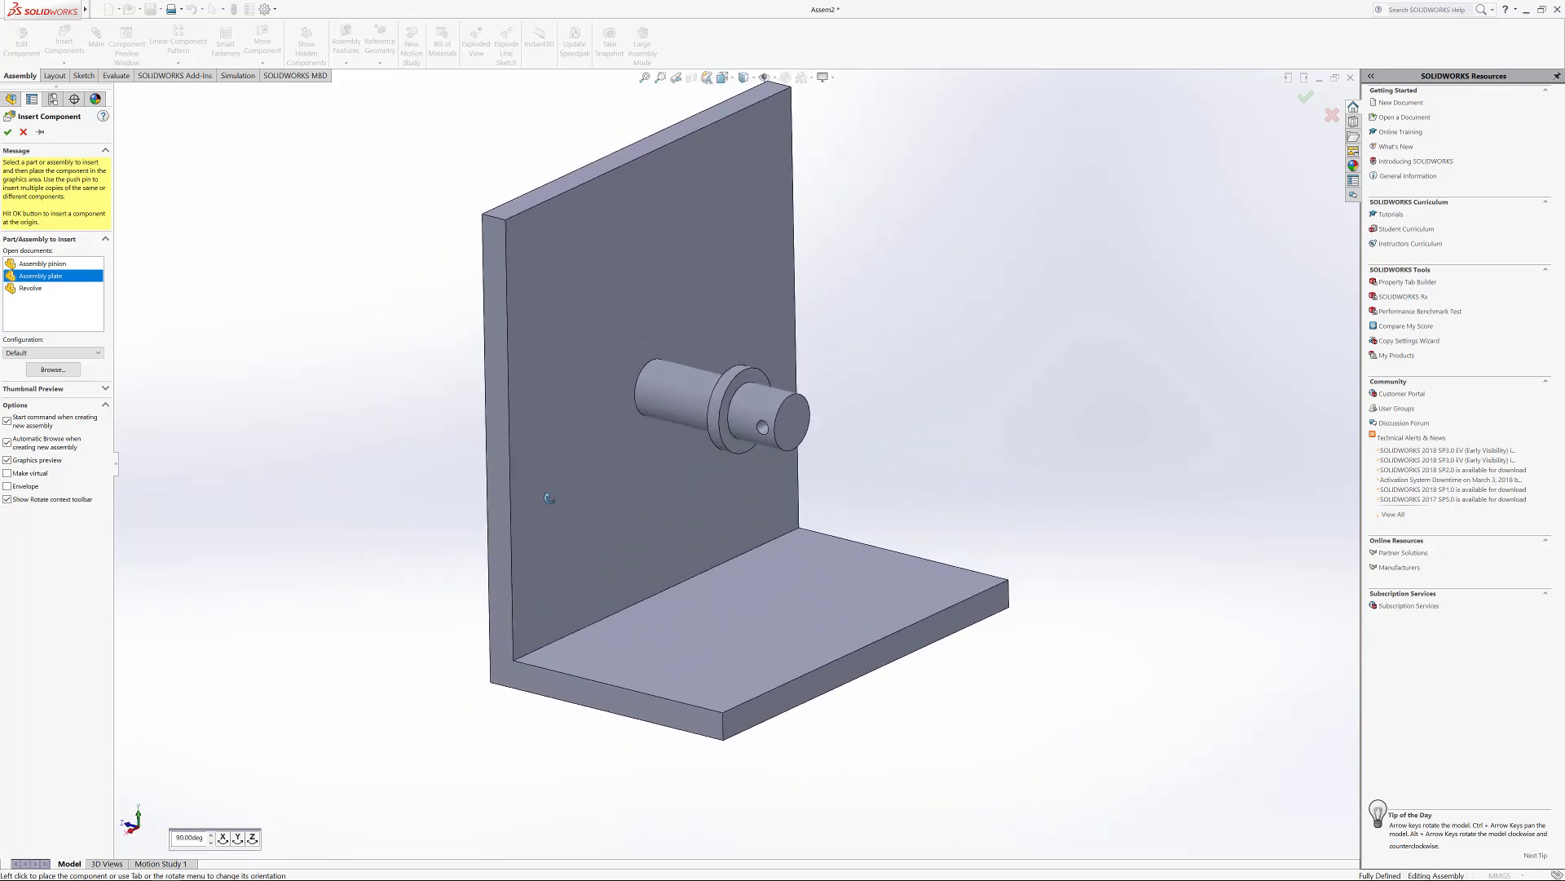
{"action": "left_click", "coordinate": [848, 454]}
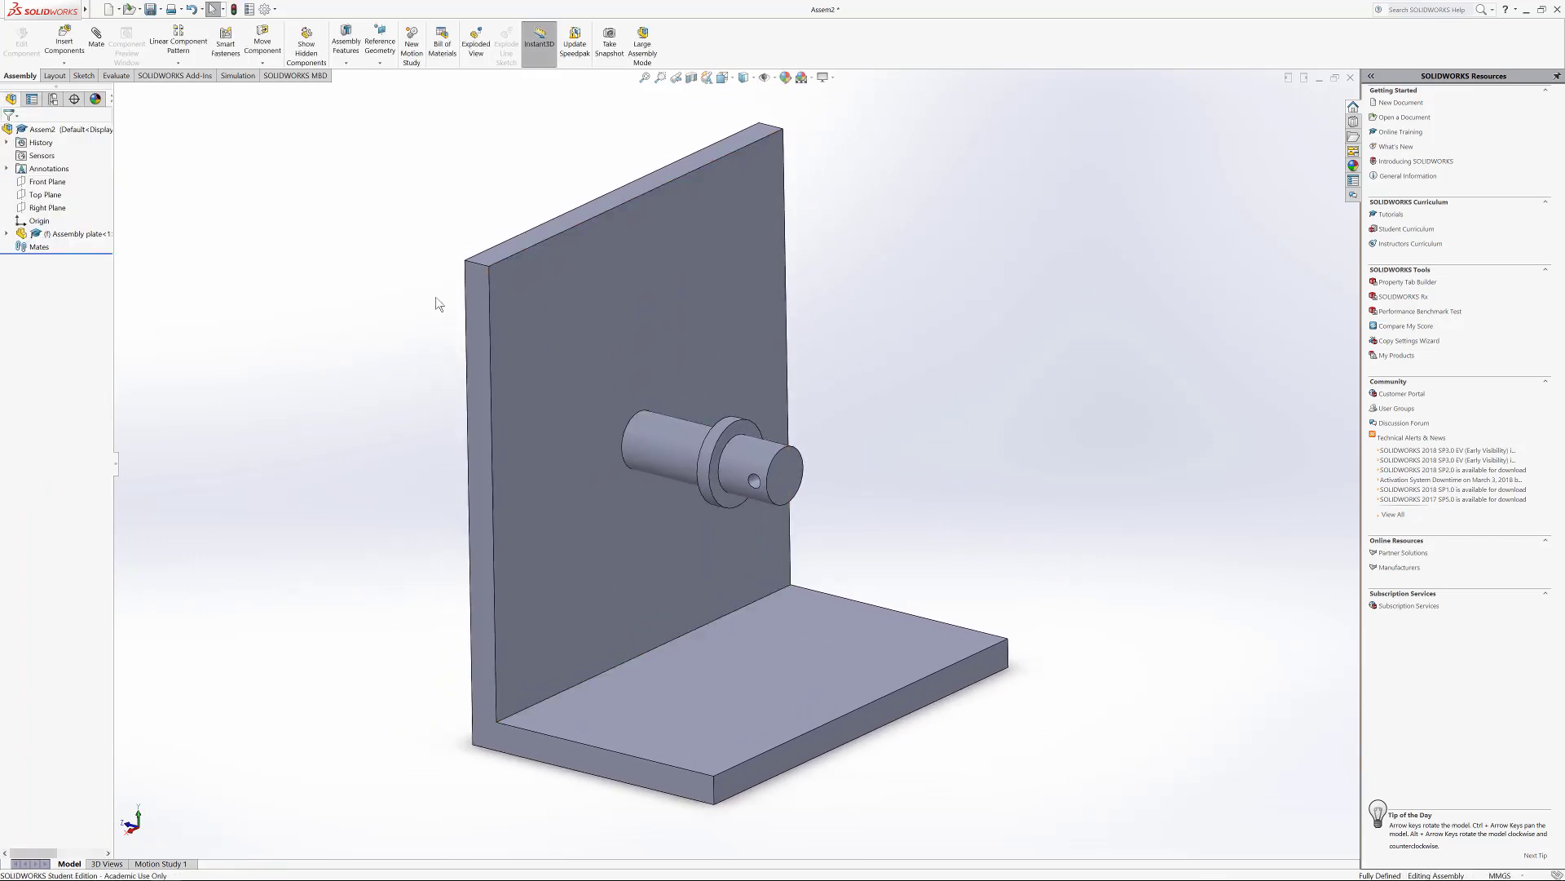
{"action": "scroll", "coordinate": [319, 284], "scroll_direction": "up", "scroll_amount": 2}
{"action": "scroll", "coordinate": [333, 300], "scroll_direction": "down", "scroll_amount": 1}
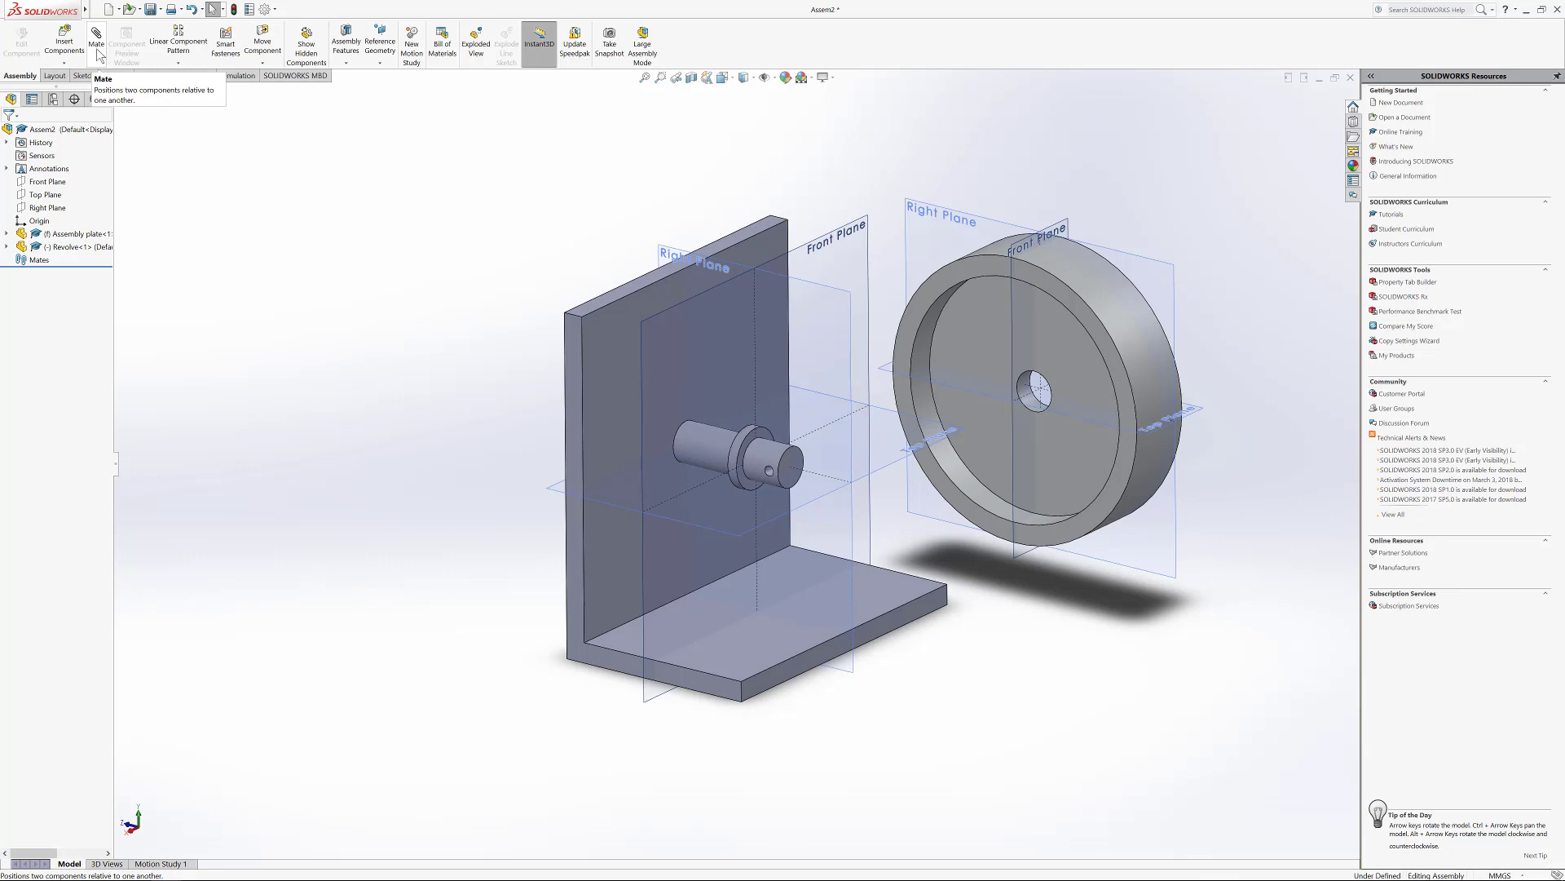
Step: Add coincident mates between the wheel's Front Plane and the plate's Right Plane, and between the Top Planes of both parts
{"action": "left_click", "coordinate": [96, 43]}
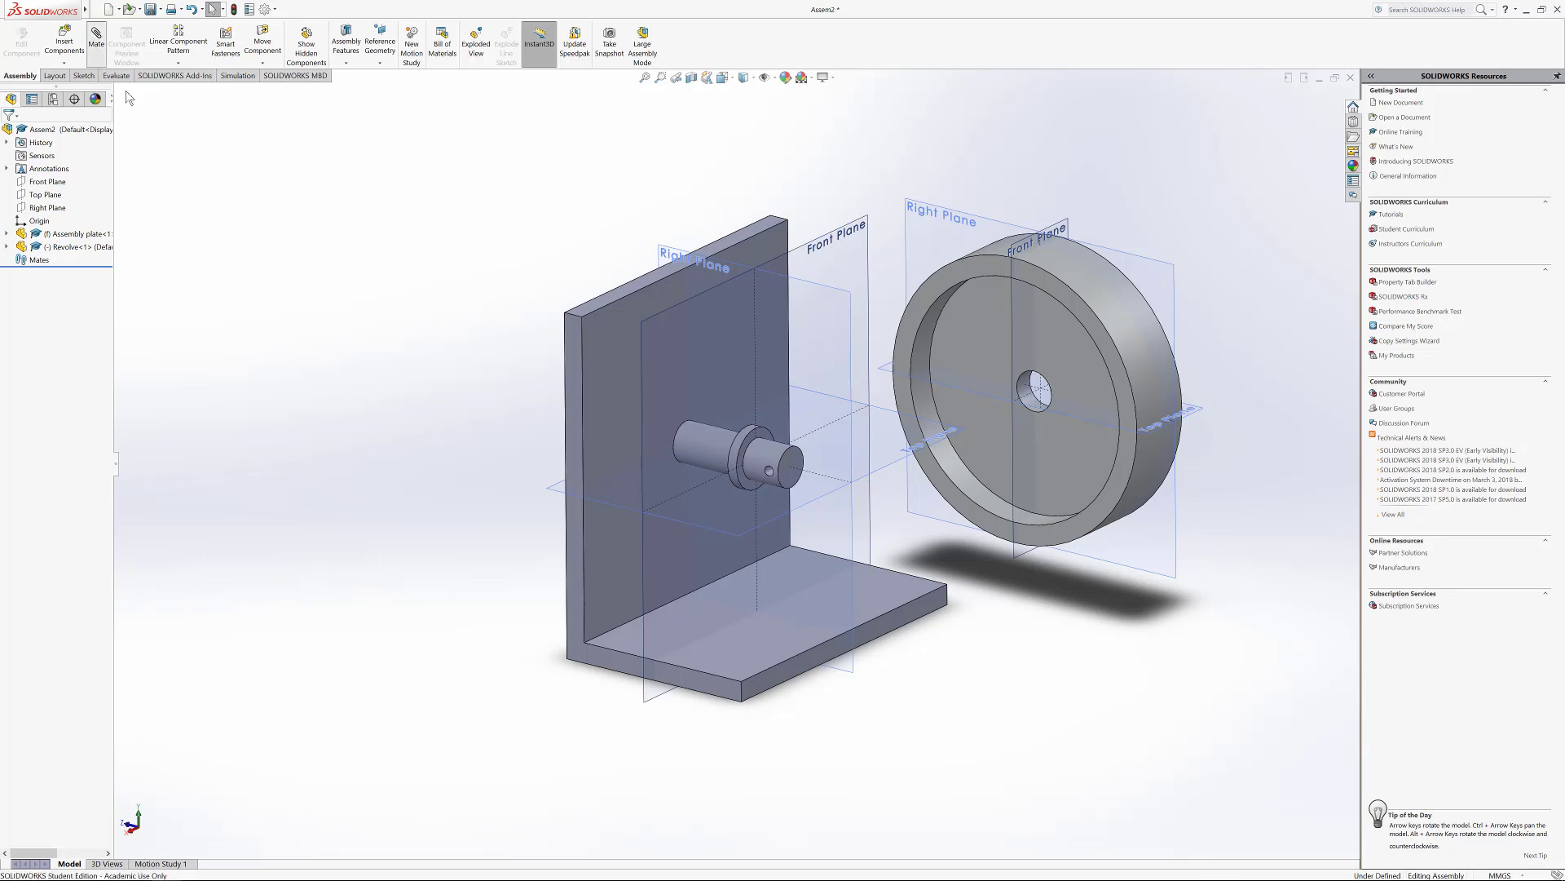
{"action": "left_click", "coordinate": [1071, 225]}
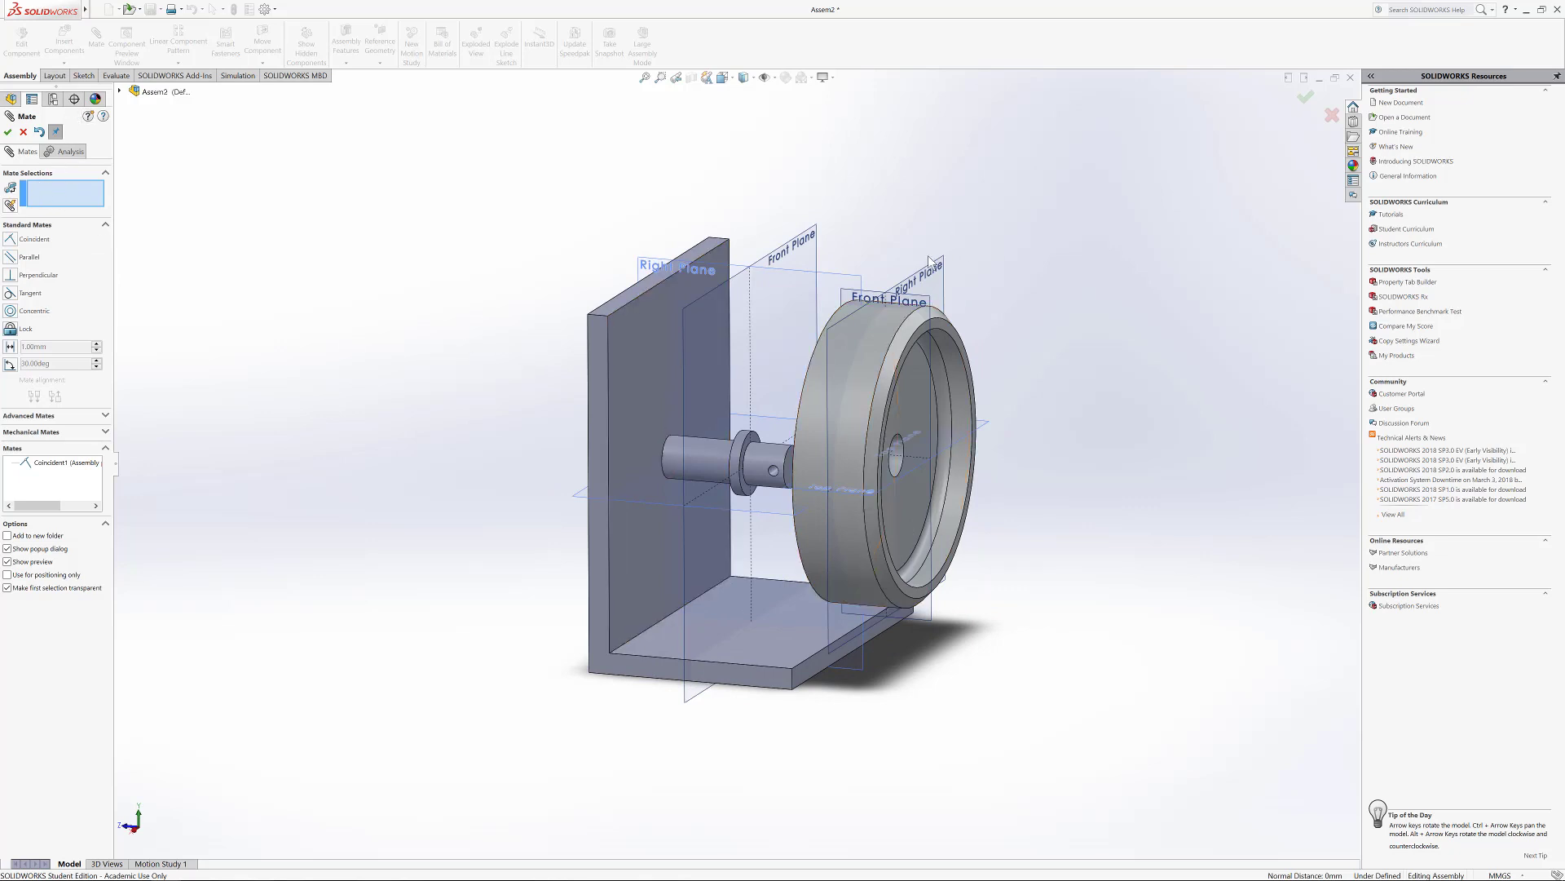
{"action": "middle_click_drag", "start_coordinate": [994, 251], "coordinate": [1060, 445]}
{"action": "left_click", "coordinate": [1001, 437]}
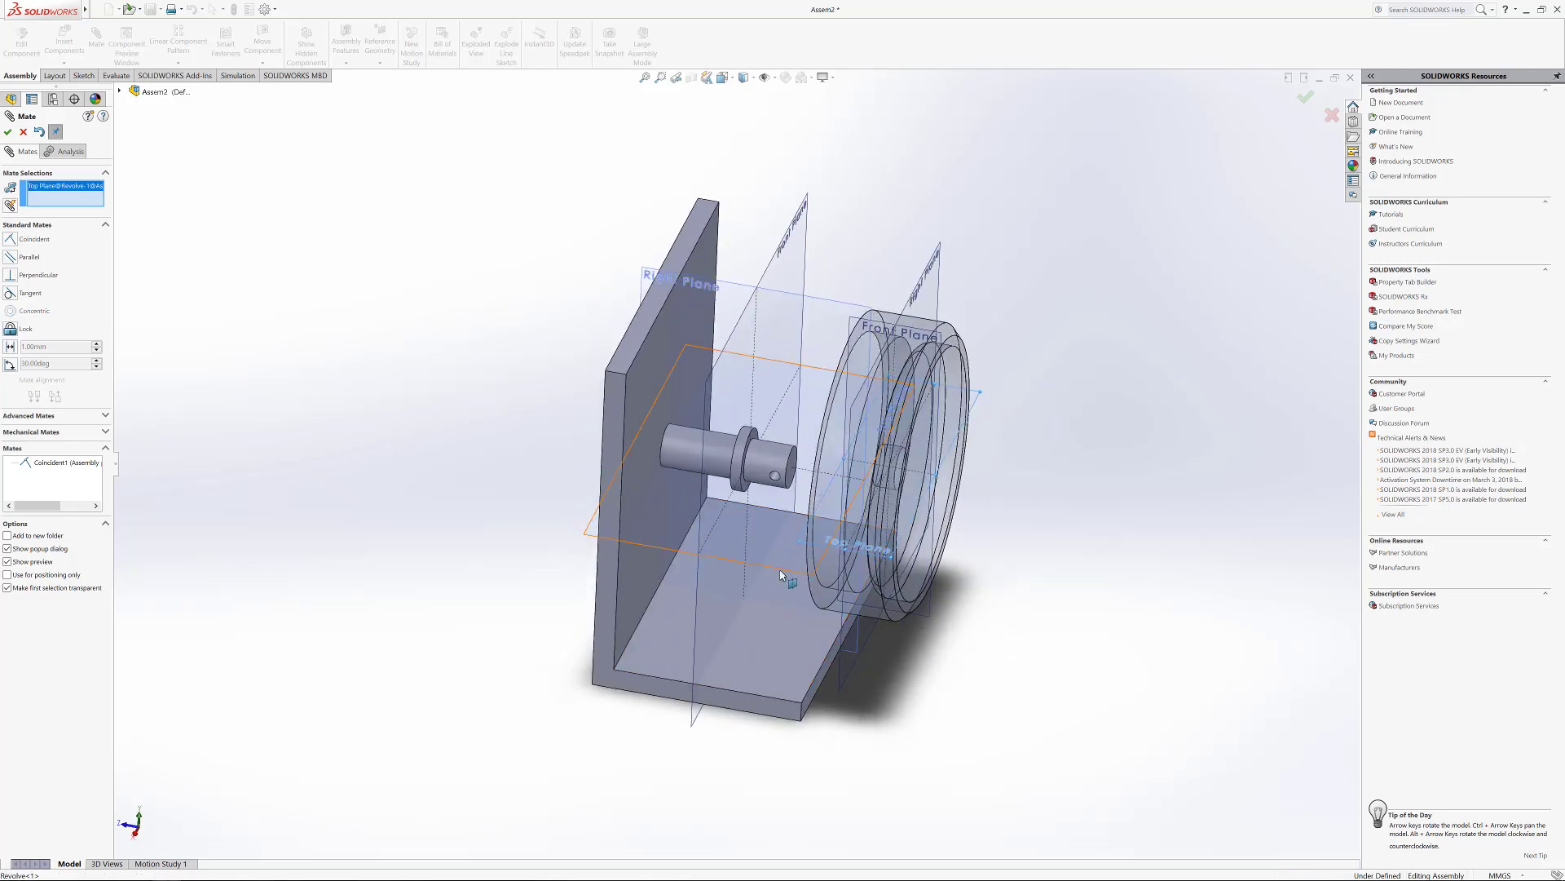
{"action": "left_click", "coordinate": [793, 586]}
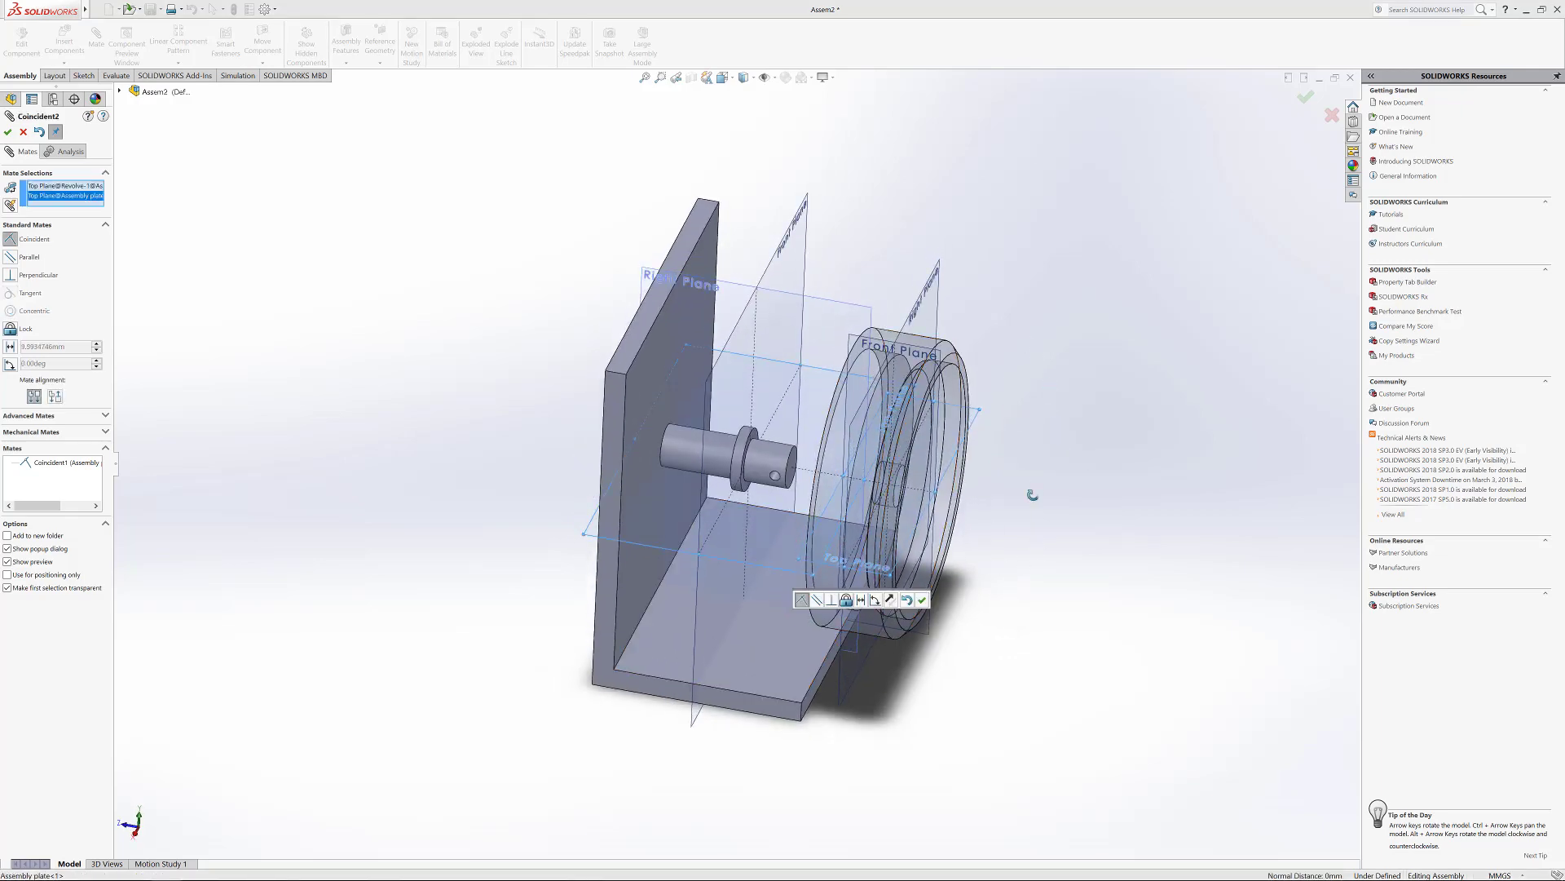
{"action": "middle_click_drag", "start_coordinate": [1033, 495], "coordinate": [1010, 466]}
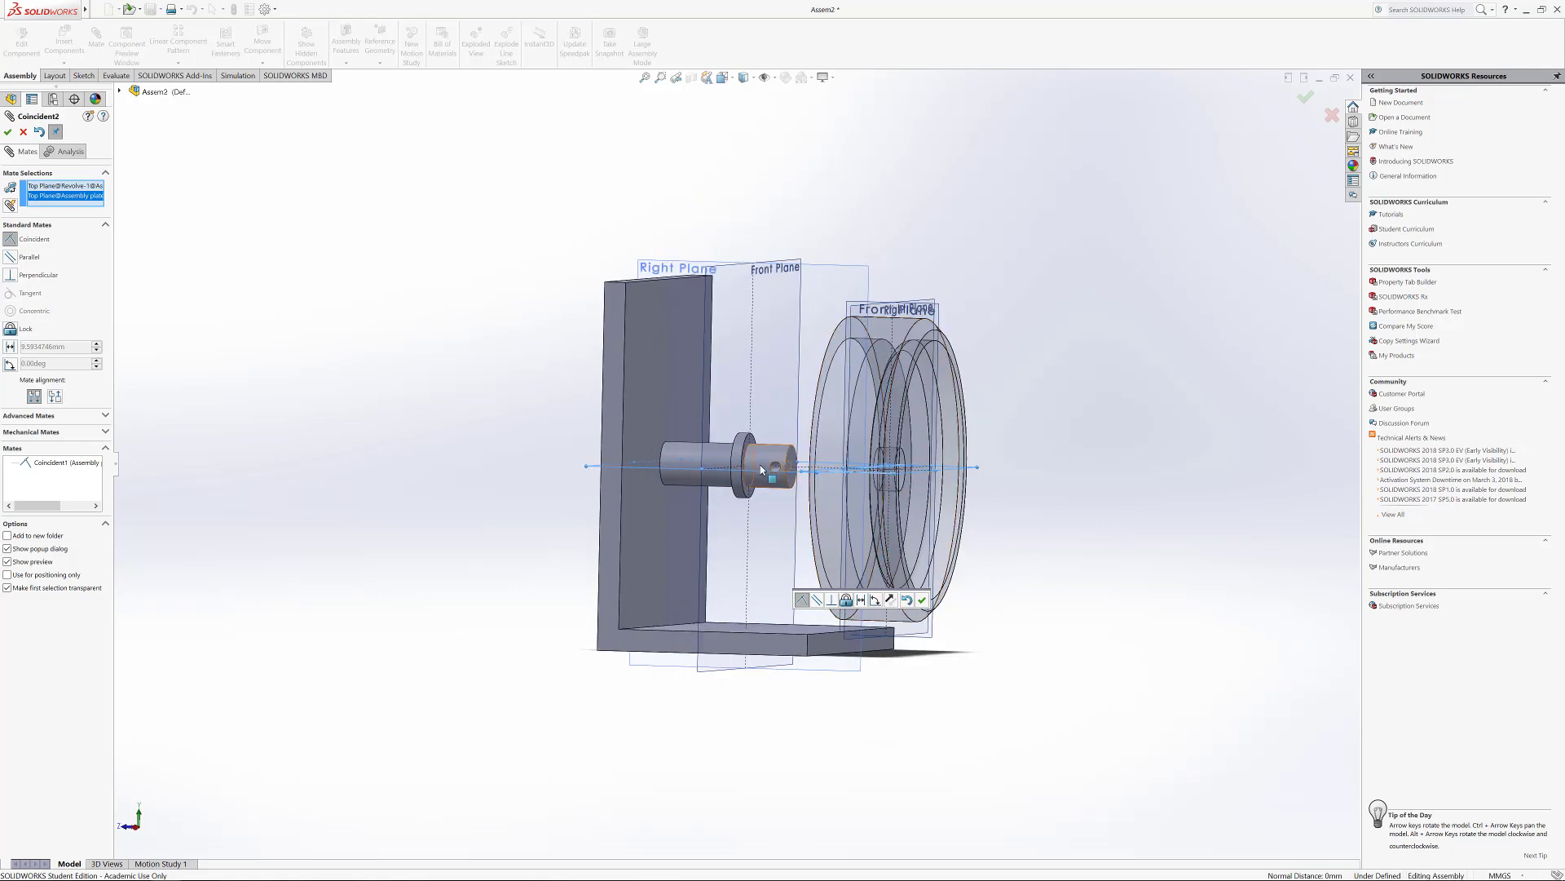
{"action": "left_click", "coordinate": [8, 132]}
Step: Add a distance mate of 10 mm between the wheel's web face and the face of the plate's shaft collar
{"action": "middle_click_drag", "start_coordinate": [461, 330], "coordinate": [408, 393]}
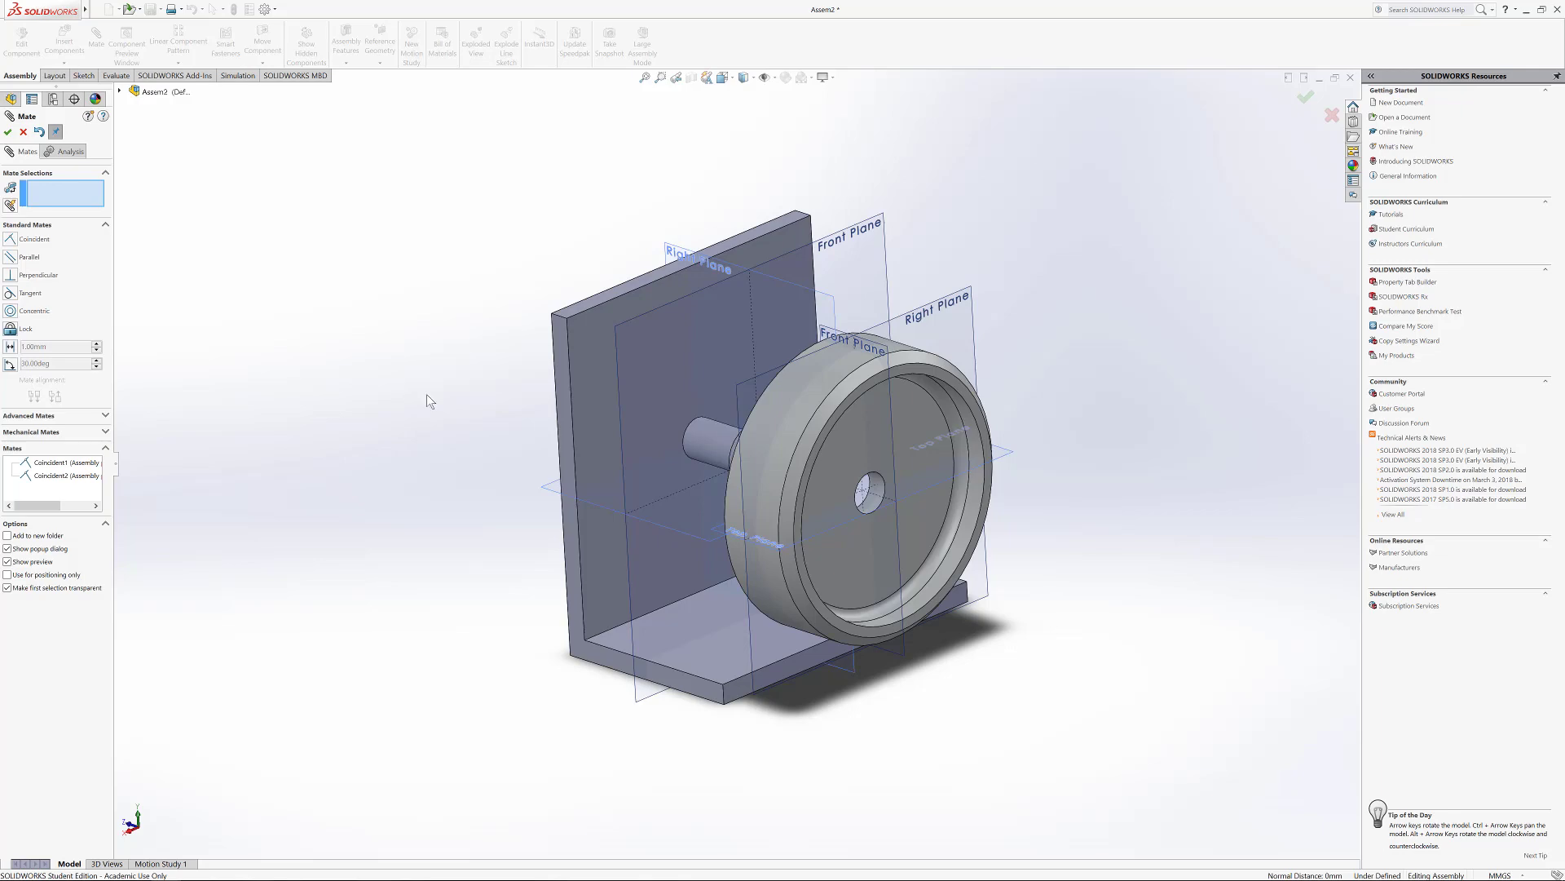
{"action": "middle_click_drag", "start_coordinate": [559, 412], "coordinate": [751, 458]}
{"action": "left_click", "coordinate": [914, 483]}
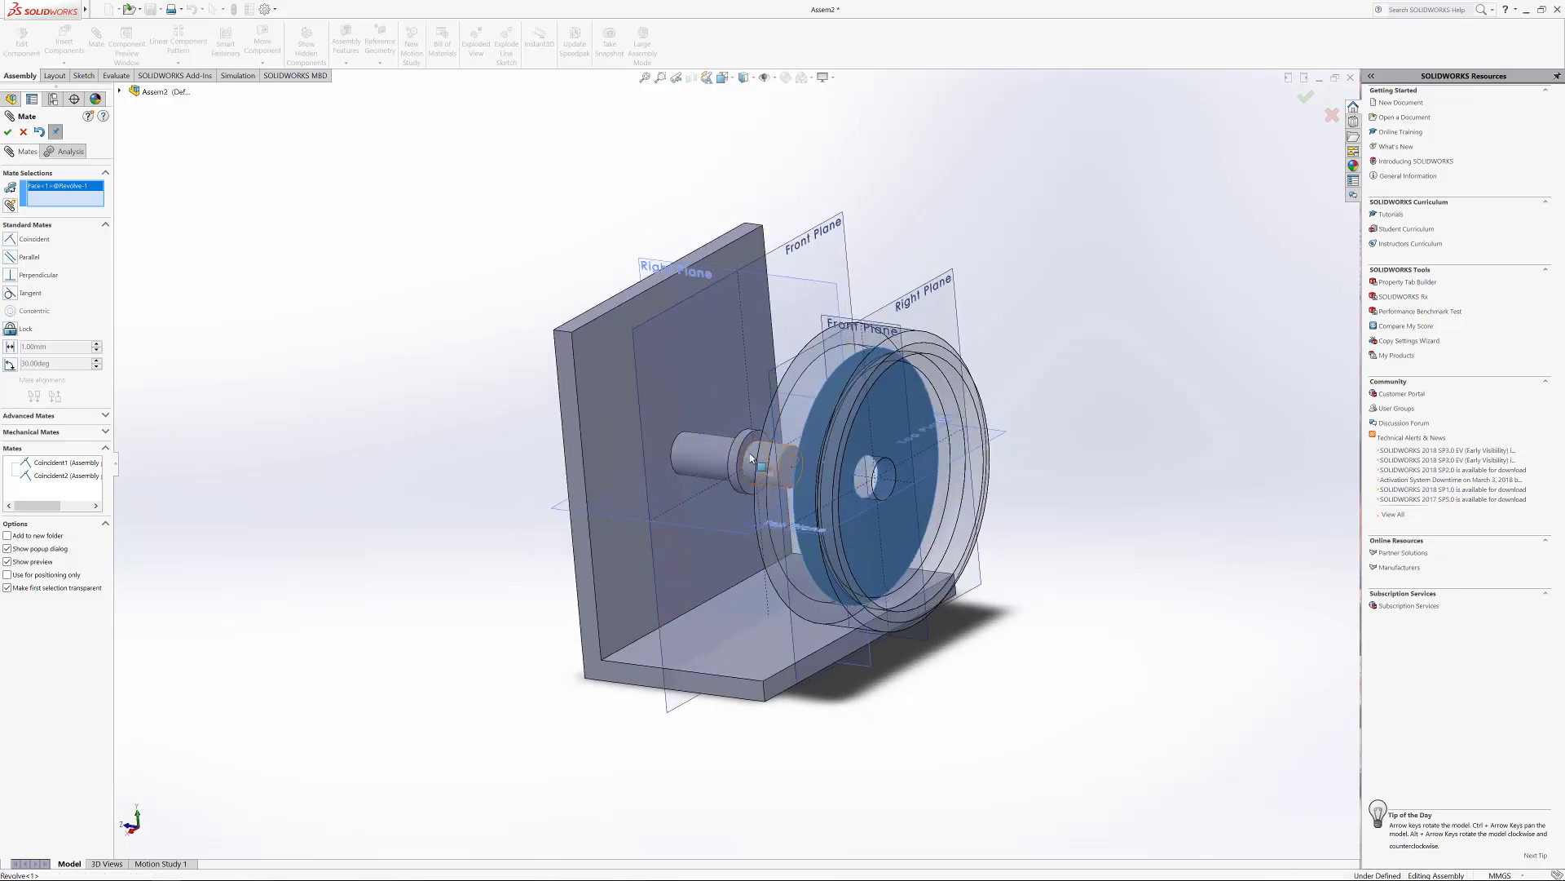
{"action": "left_click", "coordinate": [743, 457]}
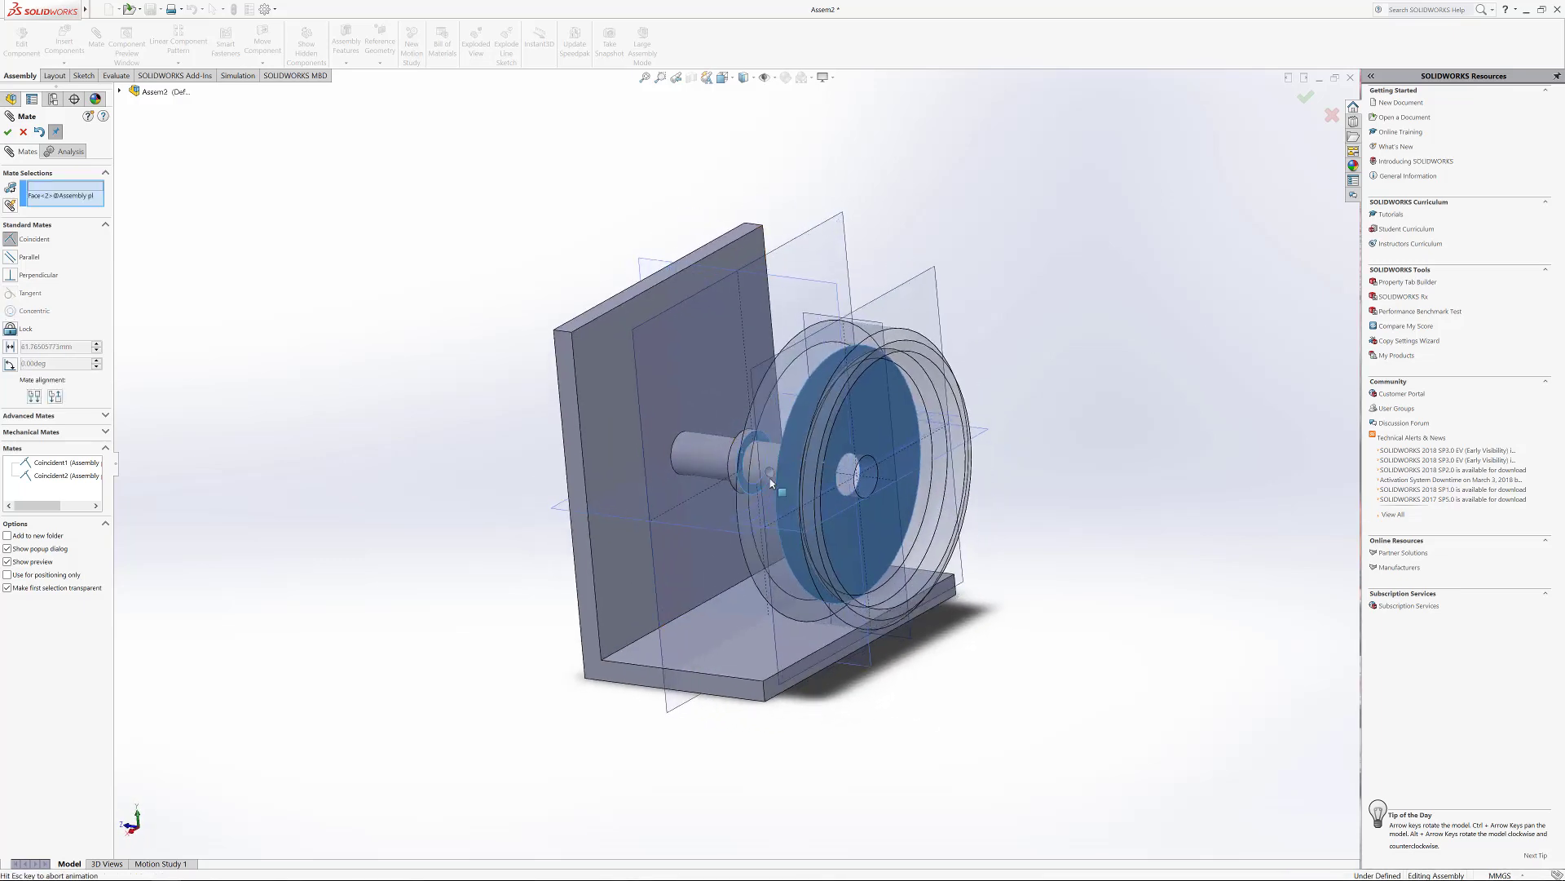
{"action": "middle_click_drag", "start_coordinate": [742, 461], "coordinate": [531, 412]}
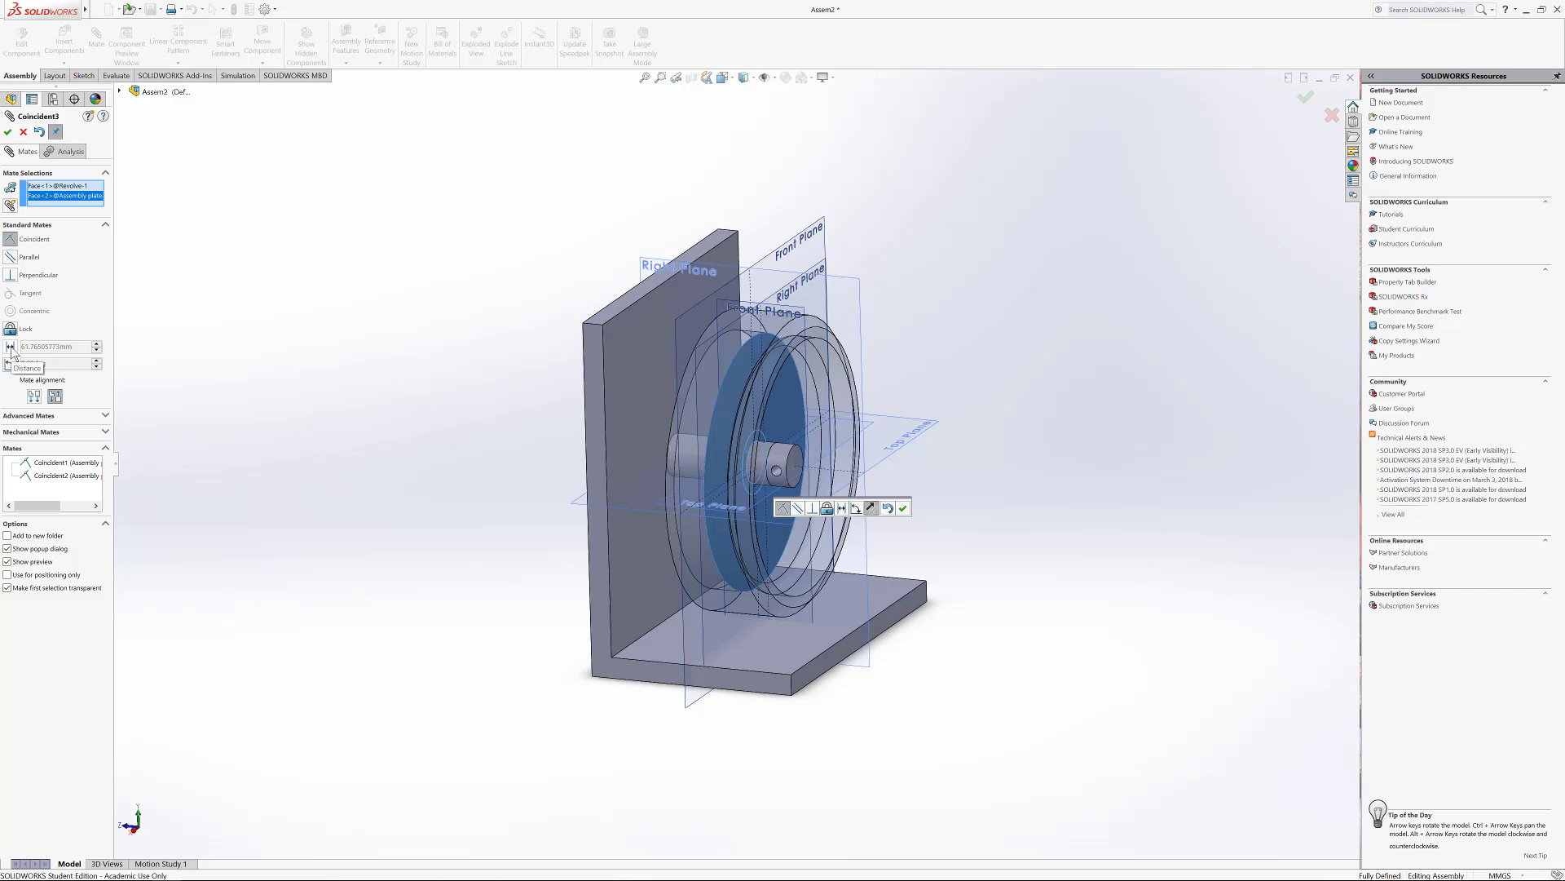
{"action": "left_click", "coordinate": [842, 509]}
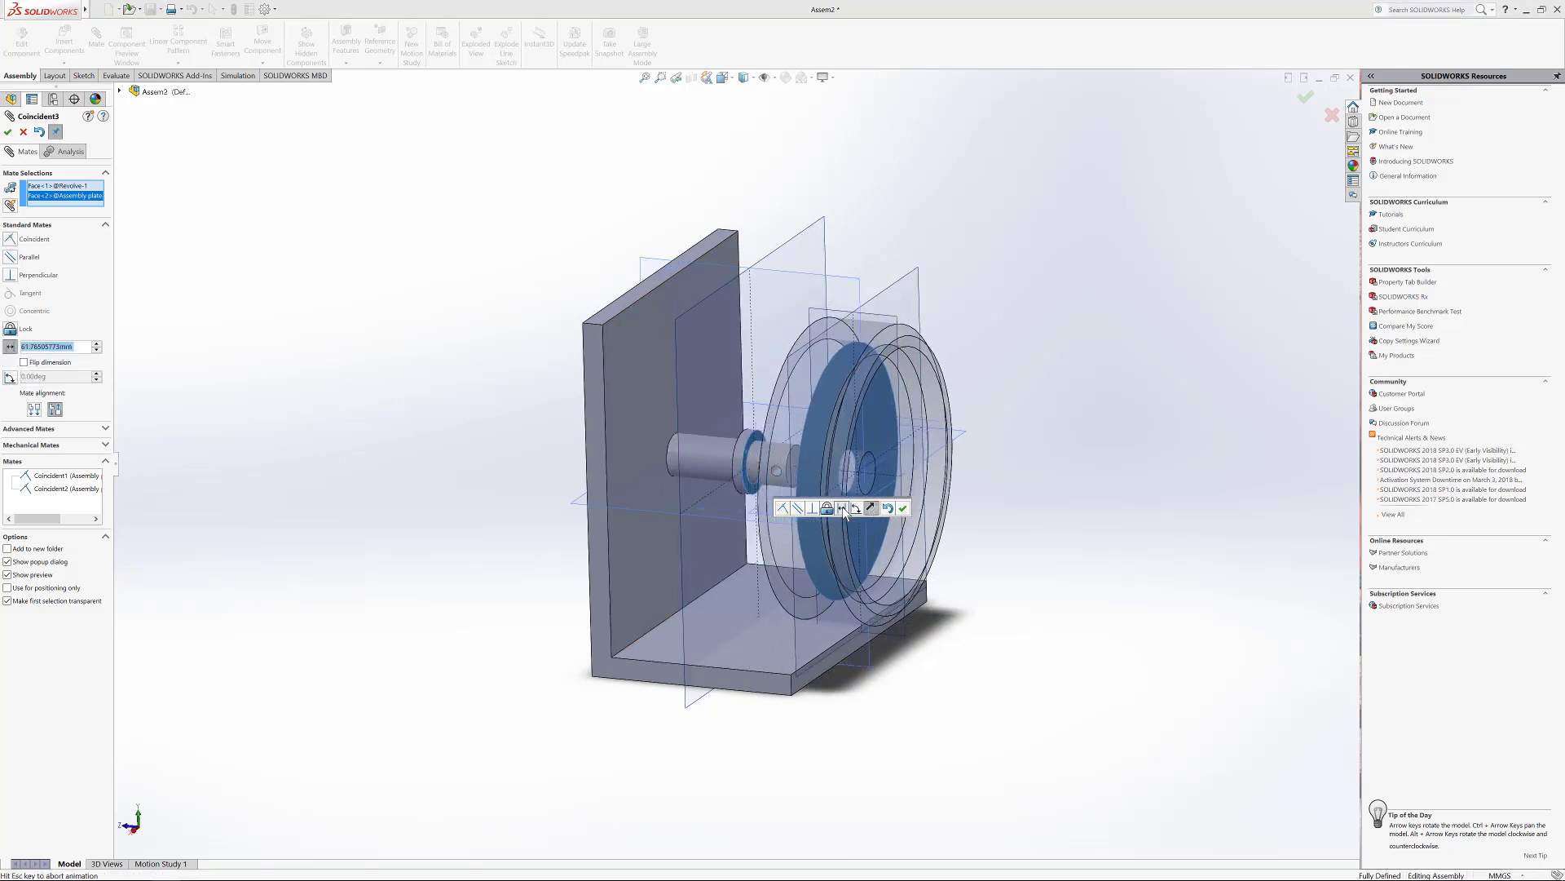
{"action": "double_click", "coordinate": [83, 347]}
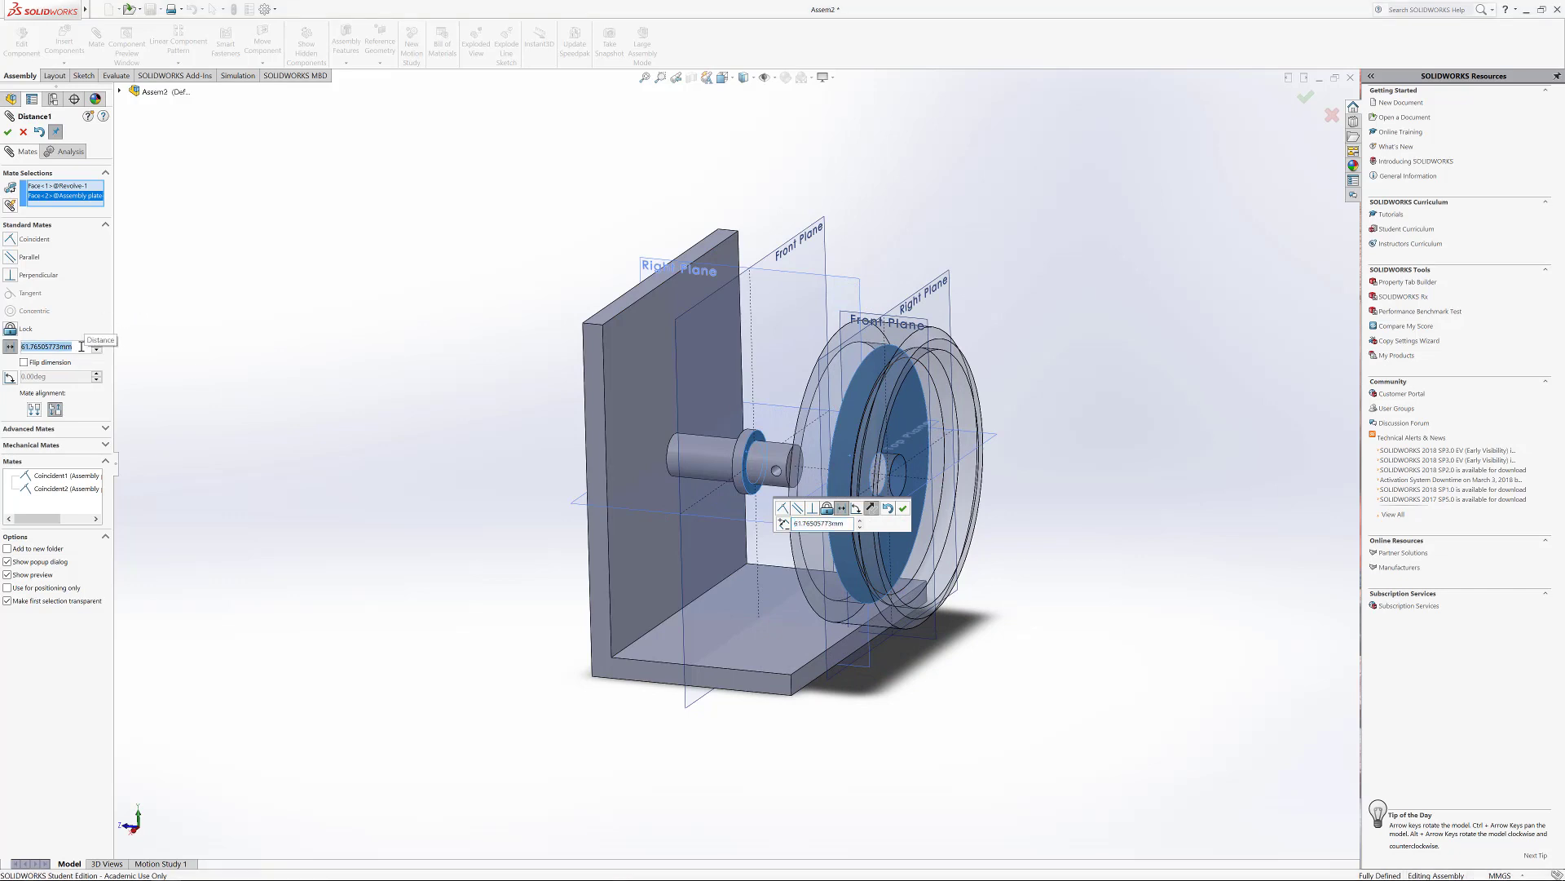
{"action": "type", "text": "1"}
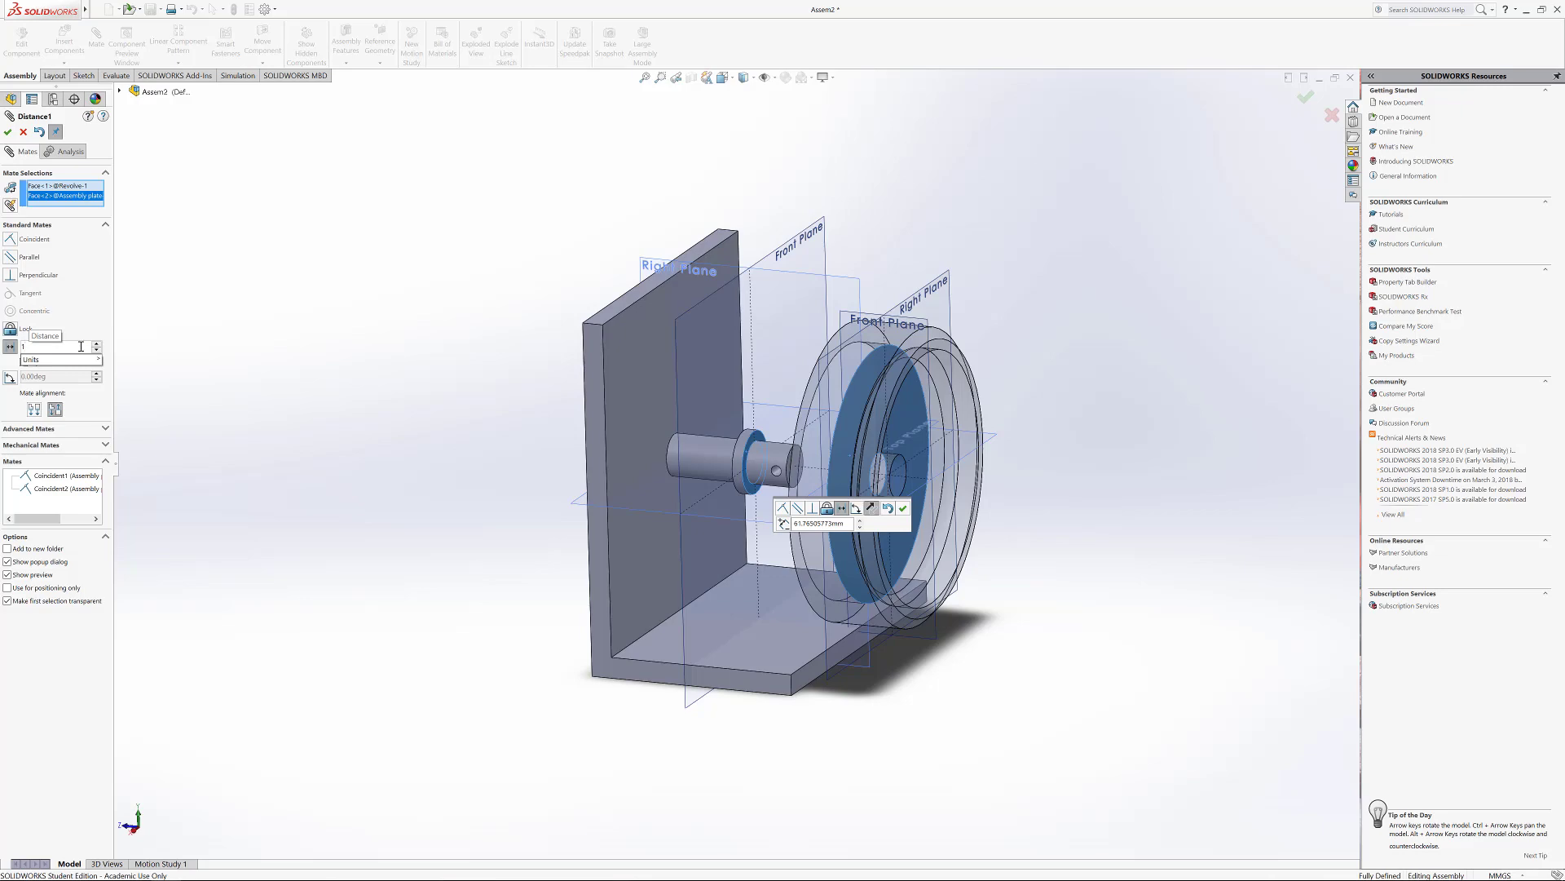
{"action": "type", "text": "0"}
{"action": "key", "text": "Return"}
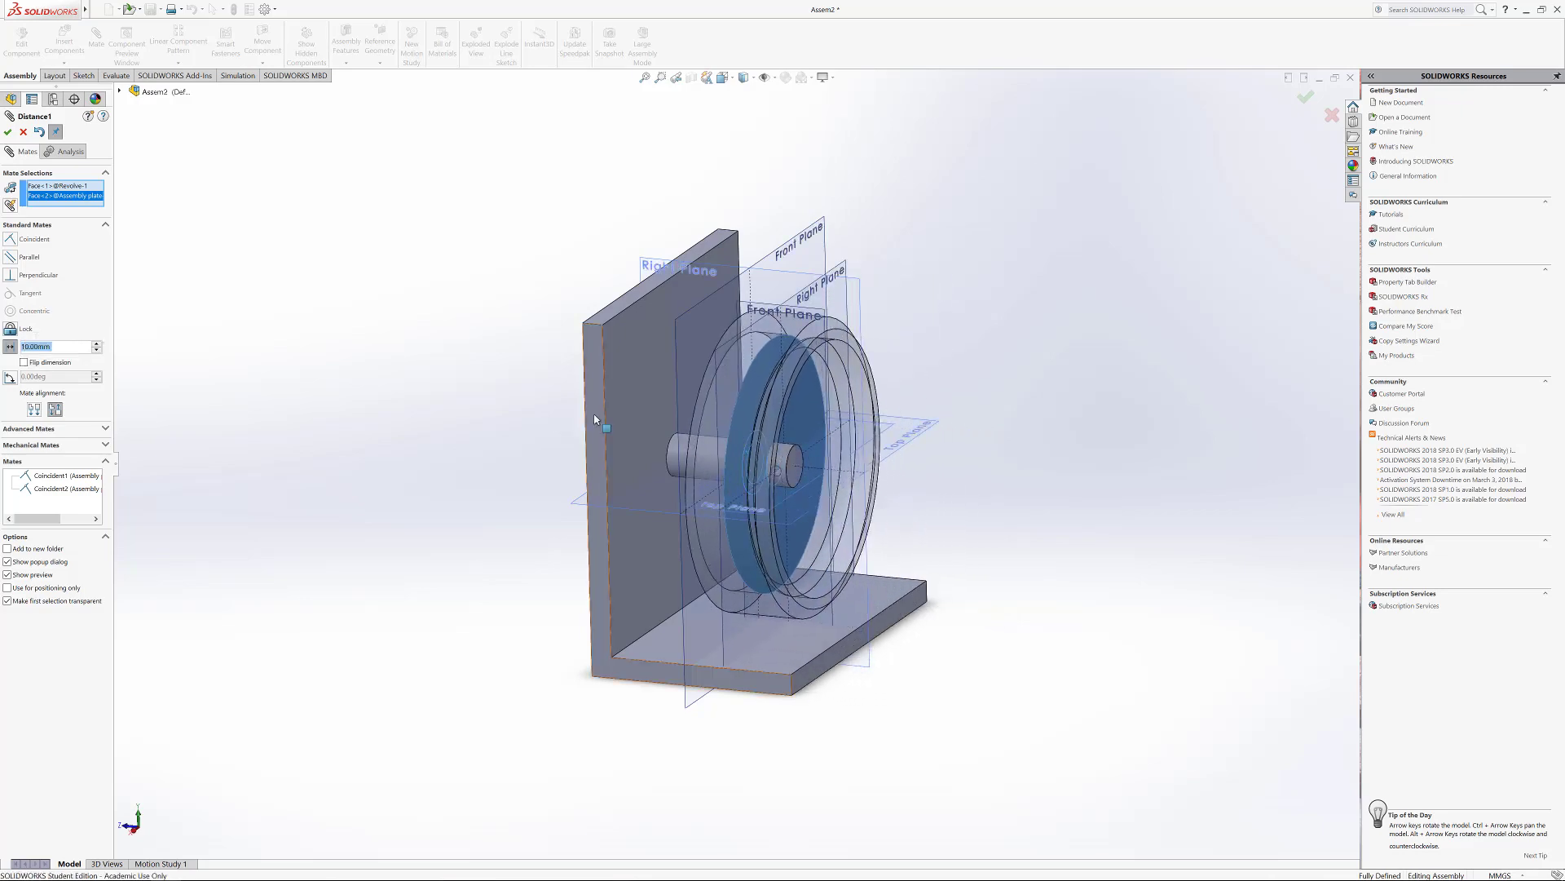
Step: Reduce the distance mate between the wheel and the shaft collar to 1 mm, accept it and finish mating
{"action": "middle_click_drag", "start_coordinate": [718, 489], "coordinate": [777, 487]}
{"action": "scroll", "coordinate": [777, 487], "scroll_direction": "down", "scroll_amount": 10}
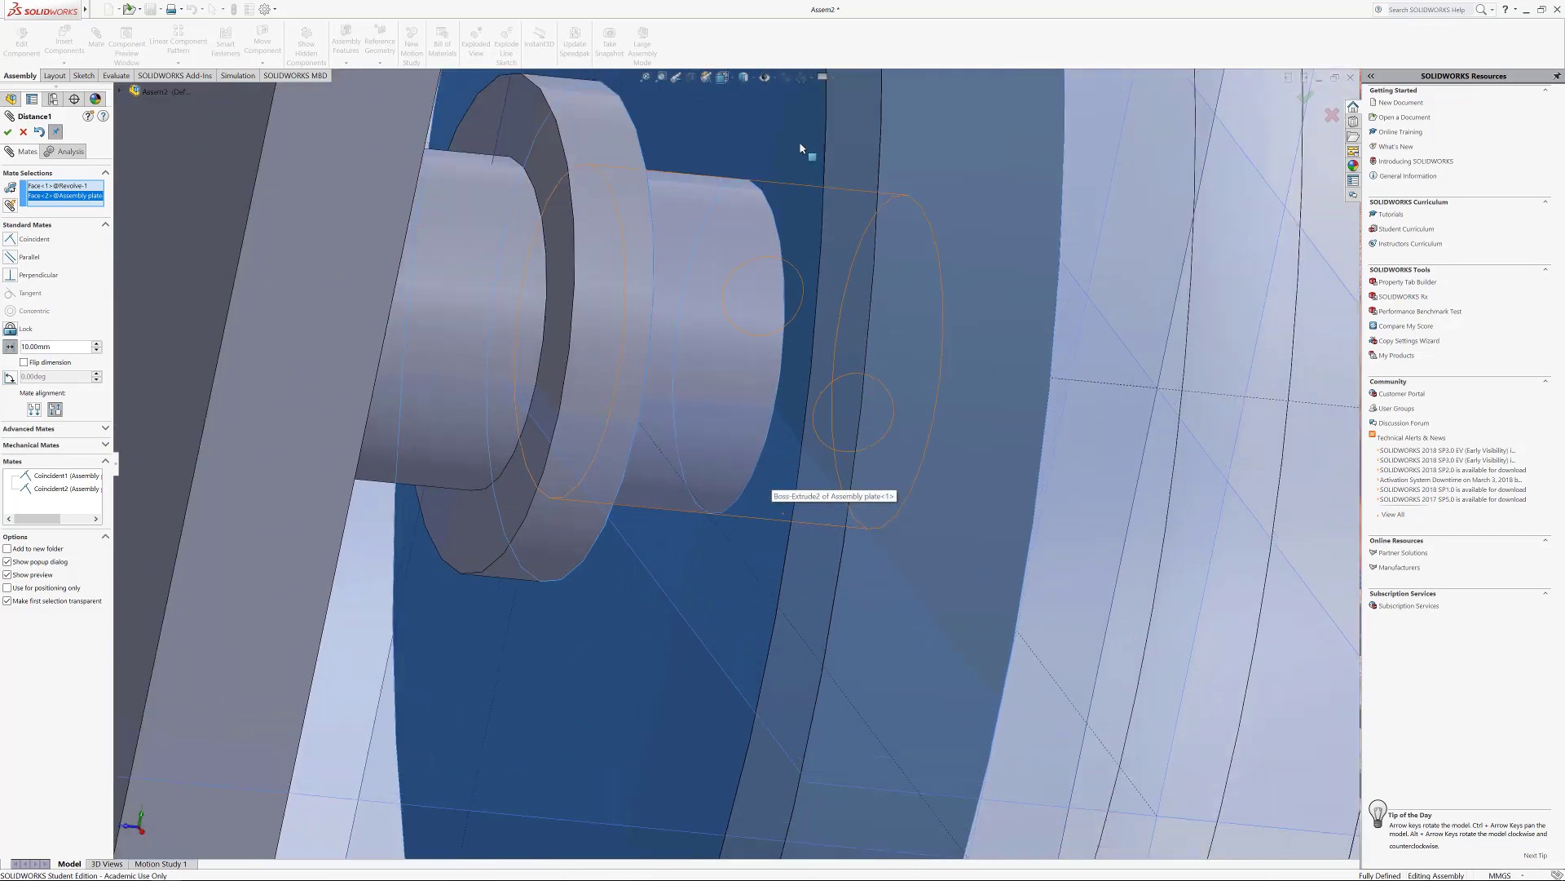
{"action": "mouse_move", "coordinate": [697, 244]}
{"action": "middle_mouse_down"}
{"action": "mouse_move", "coordinate": [622, 236]}
{"action": "mouse_move", "coordinate": [690, 248]}
{"action": "middle_mouse_up"}
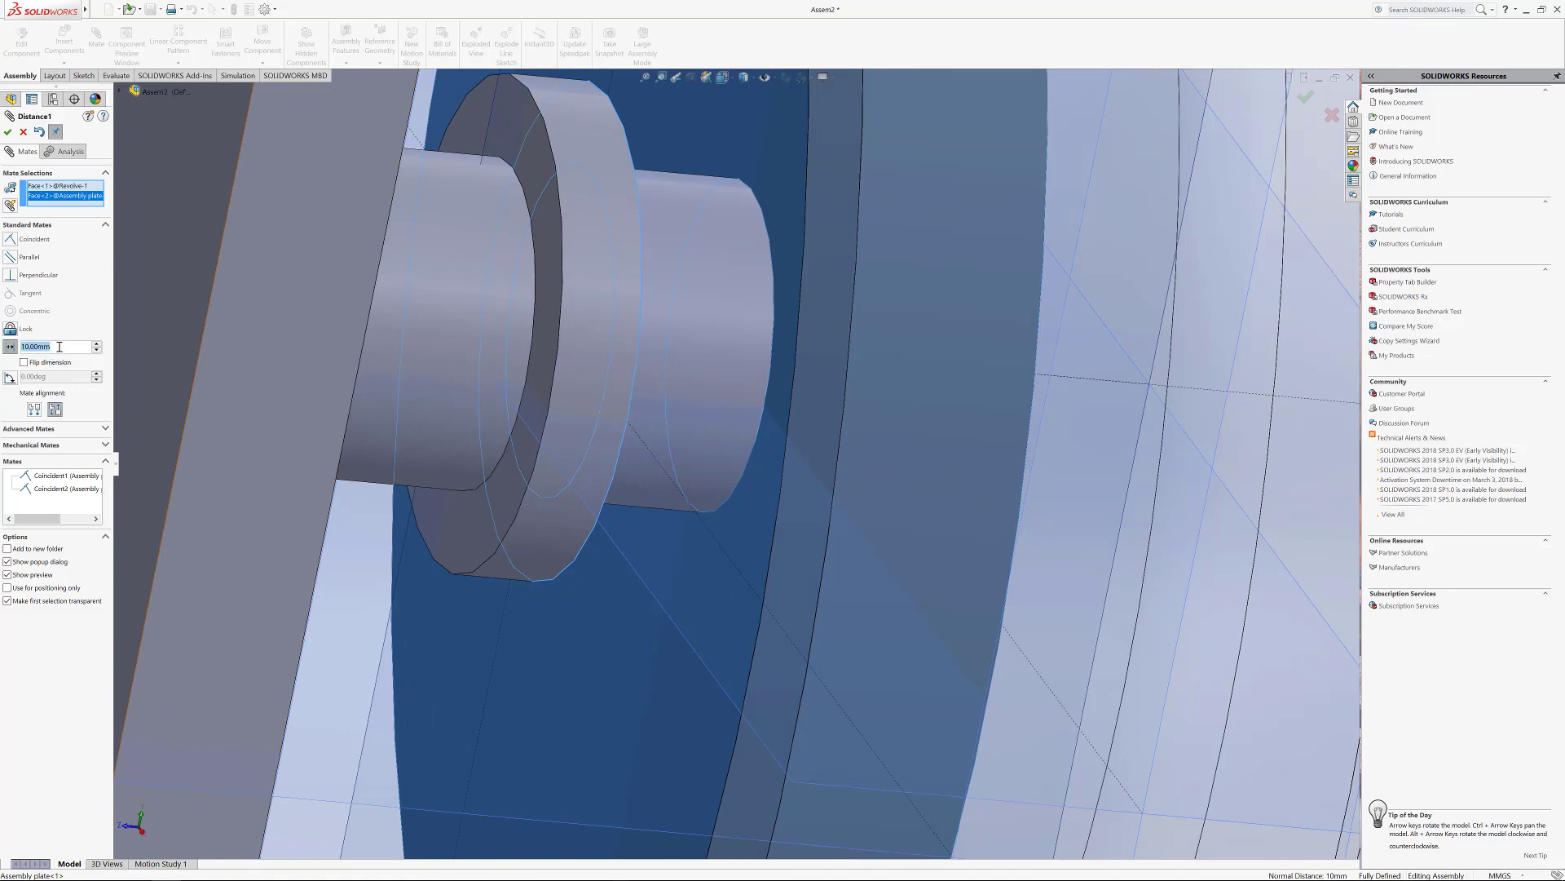
{"action": "type", "text": "1"}
{"action": "key", "text": "Return"}
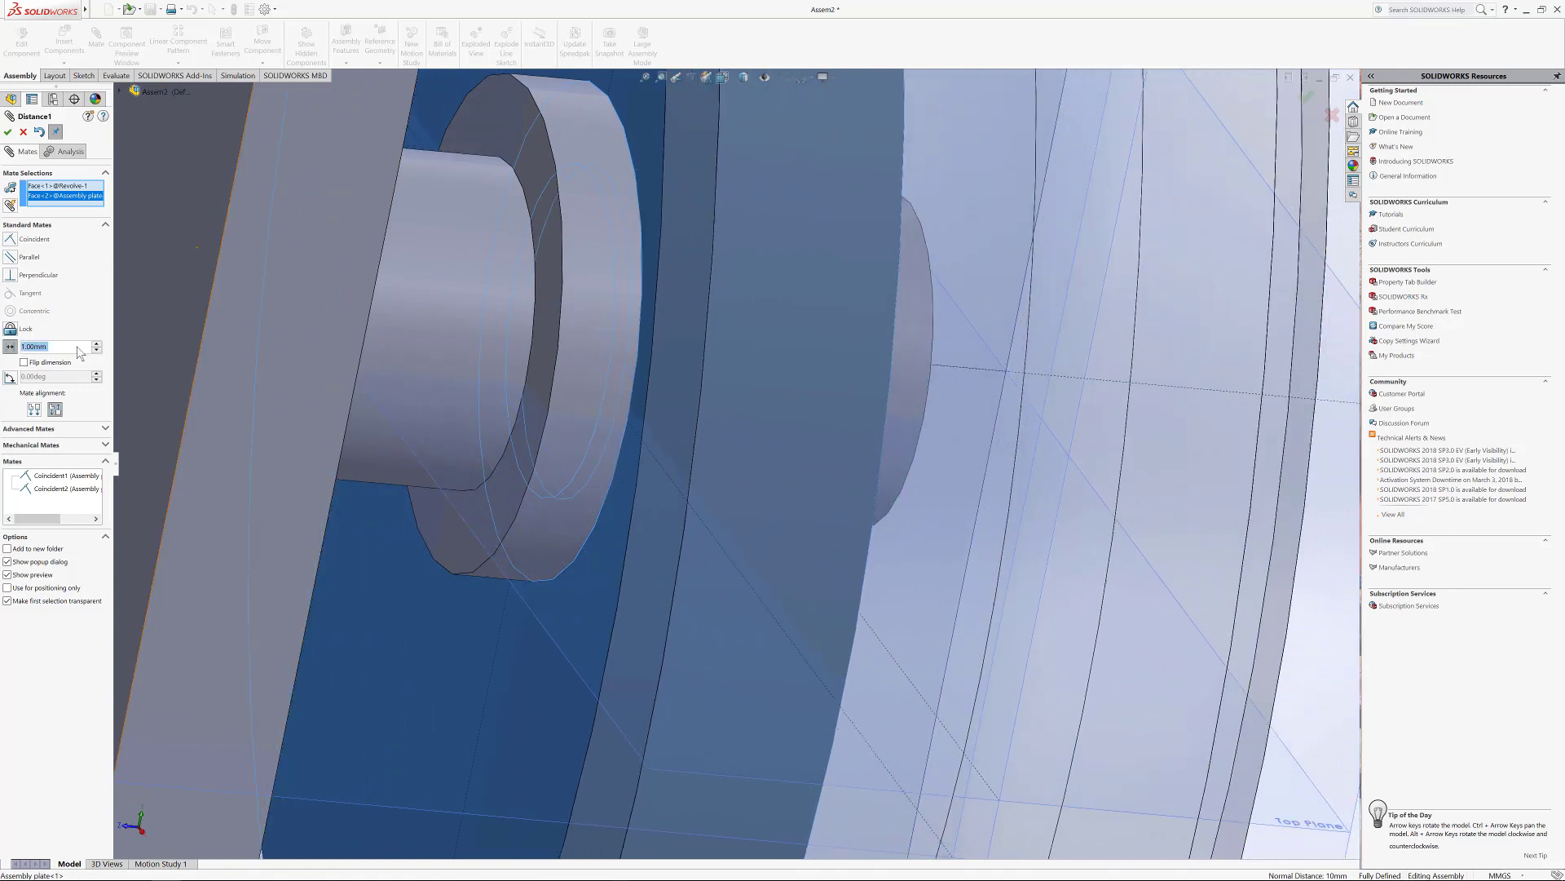
{"action": "scroll", "coordinate": [571, 440], "scroll_direction": "up", "scroll_amount": 5}
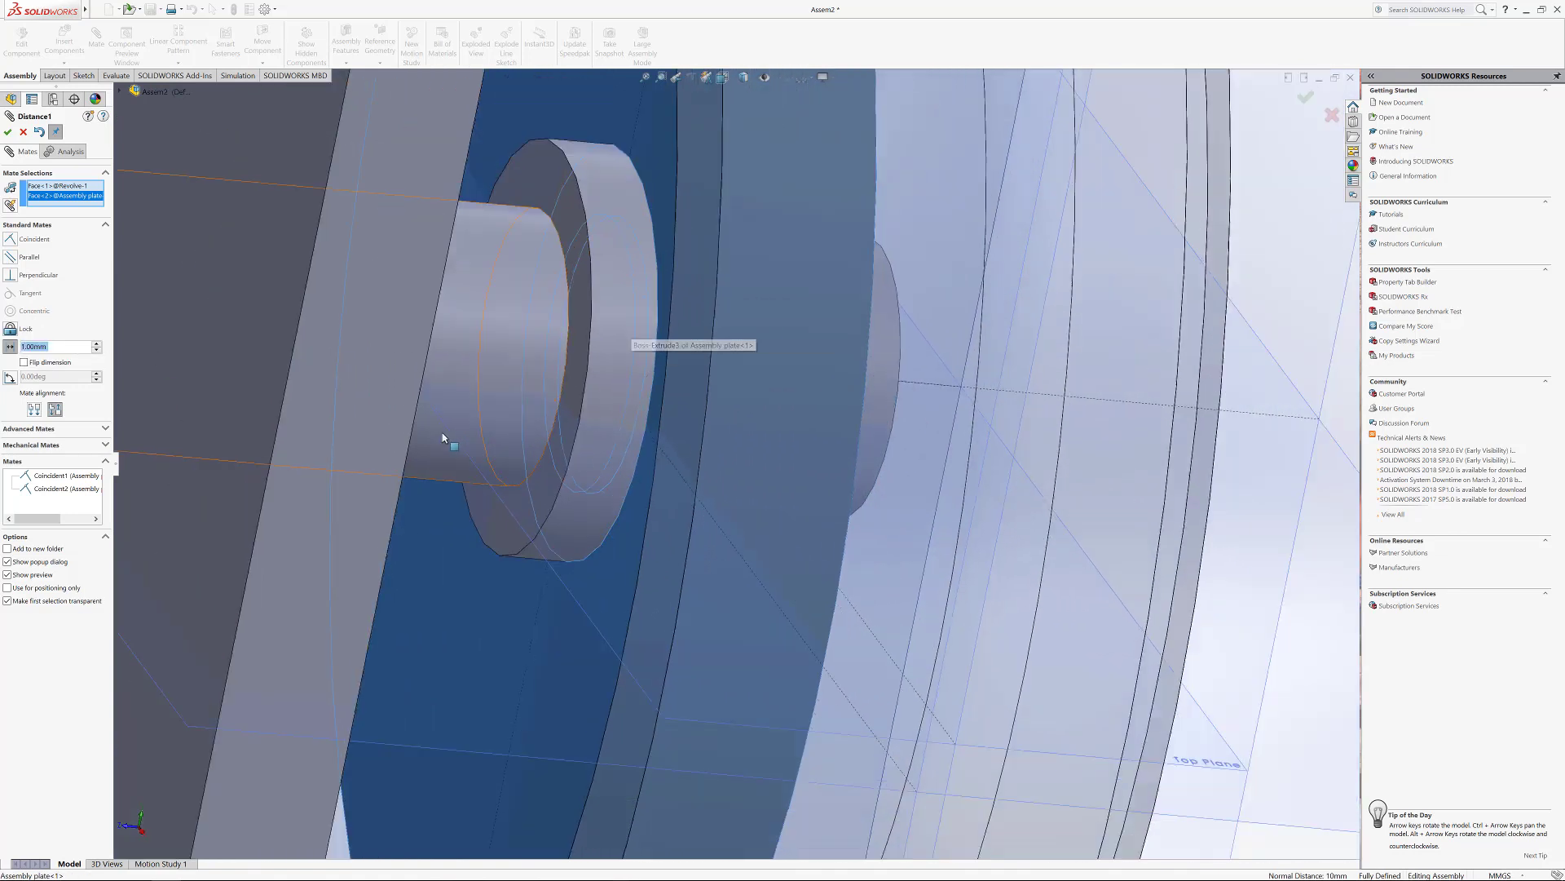
{"action": "scroll", "coordinate": [582, 438], "scroll_direction": "up", "scroll_amount": 5}
{"action": "scroll", "coordinate": [977, 423], "scroll_direction": "up", "scroll_amount": 2}
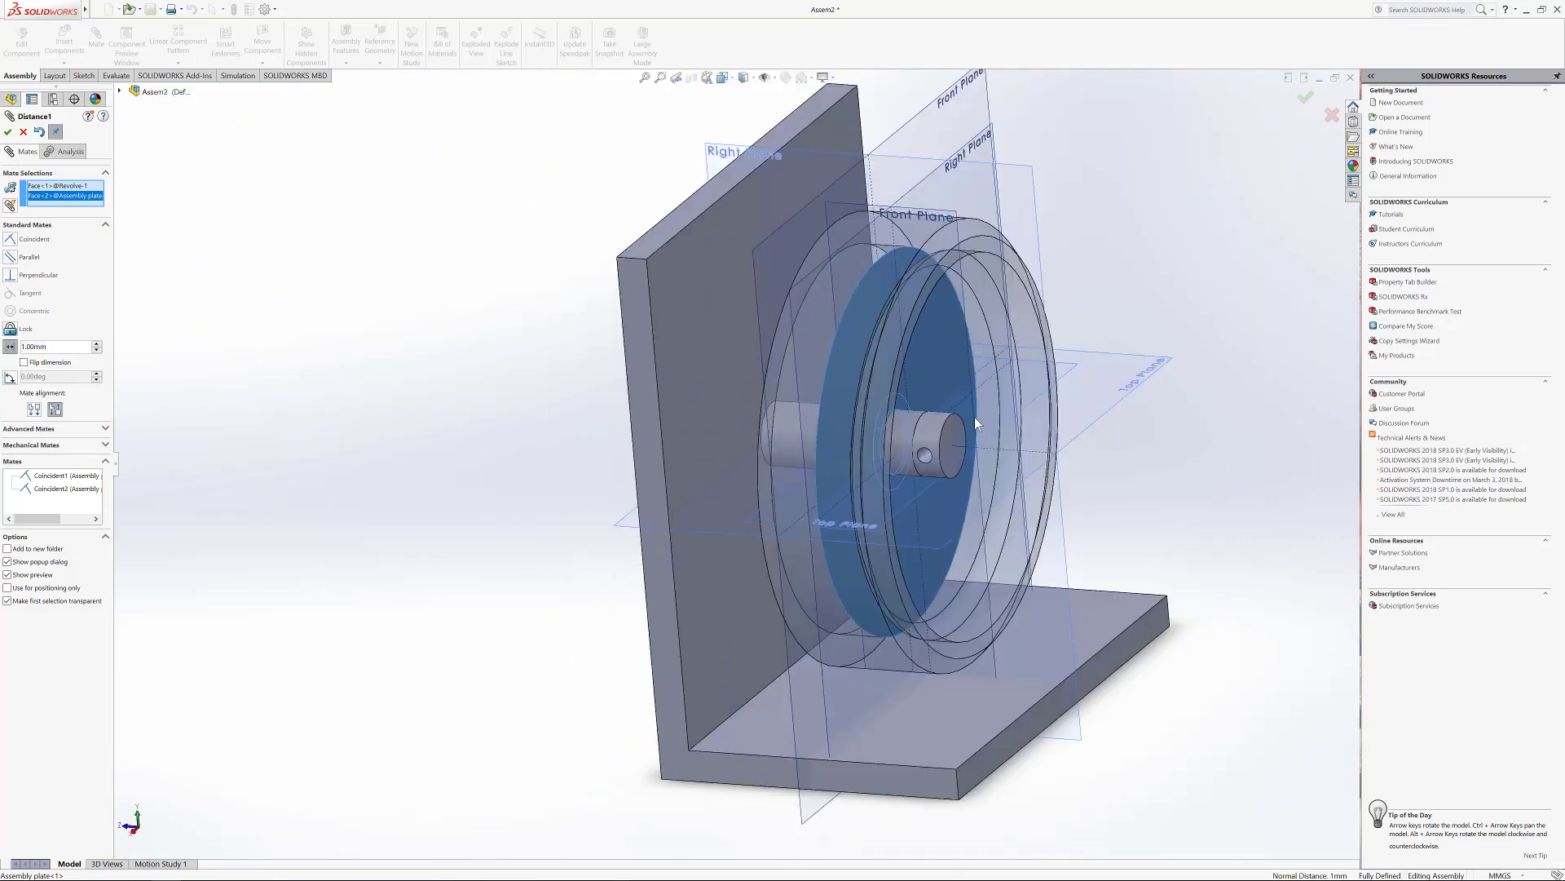
{"action": "left_click", "coordinate": [8, 132]}
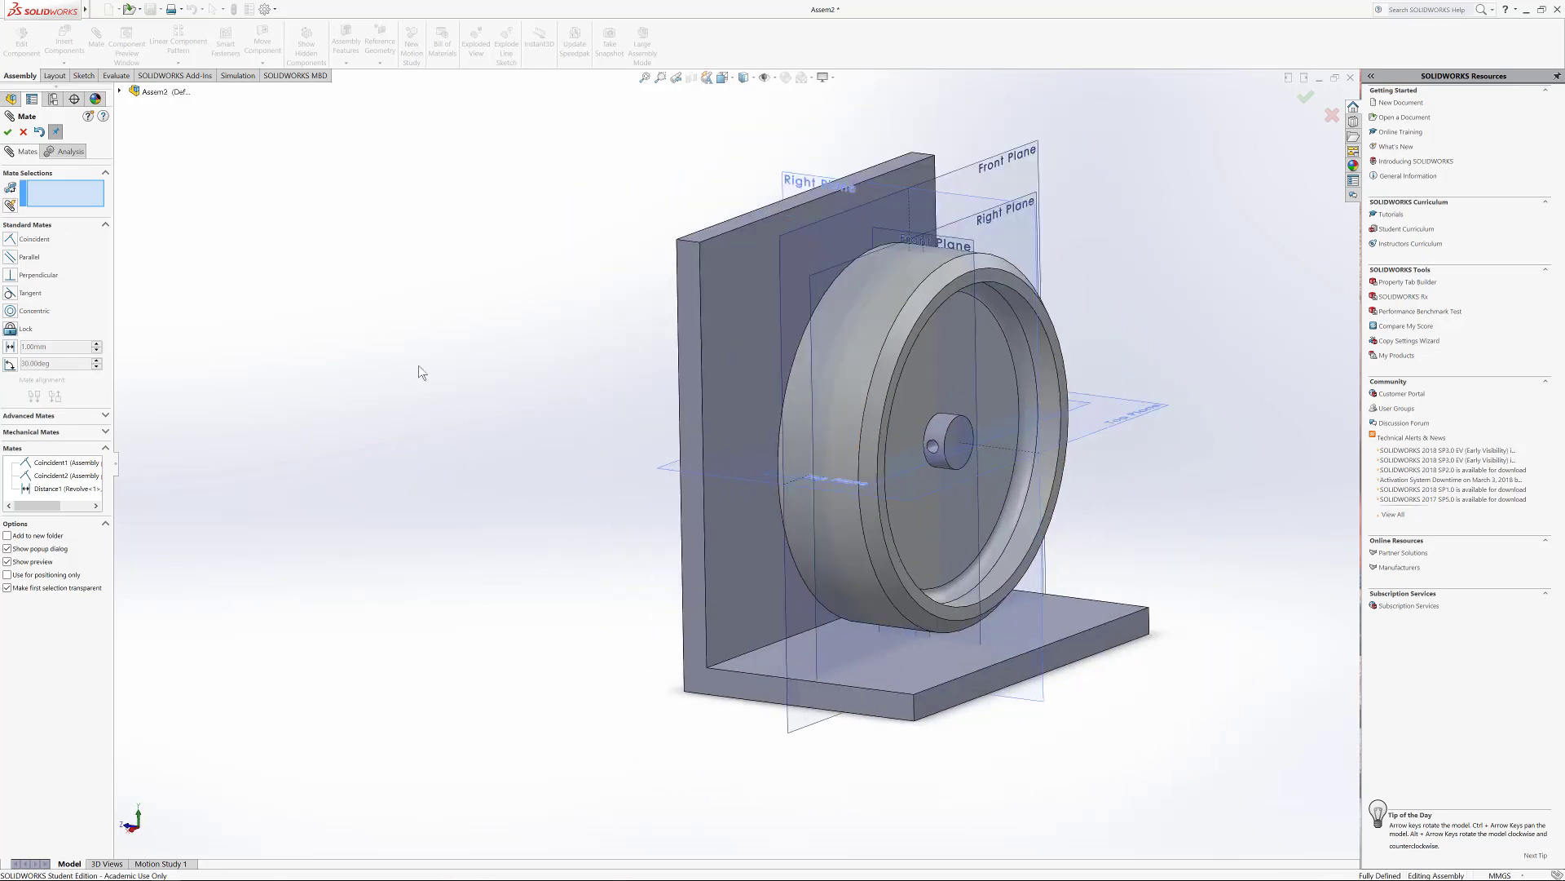
{"action": "key", "text": "Escape"}
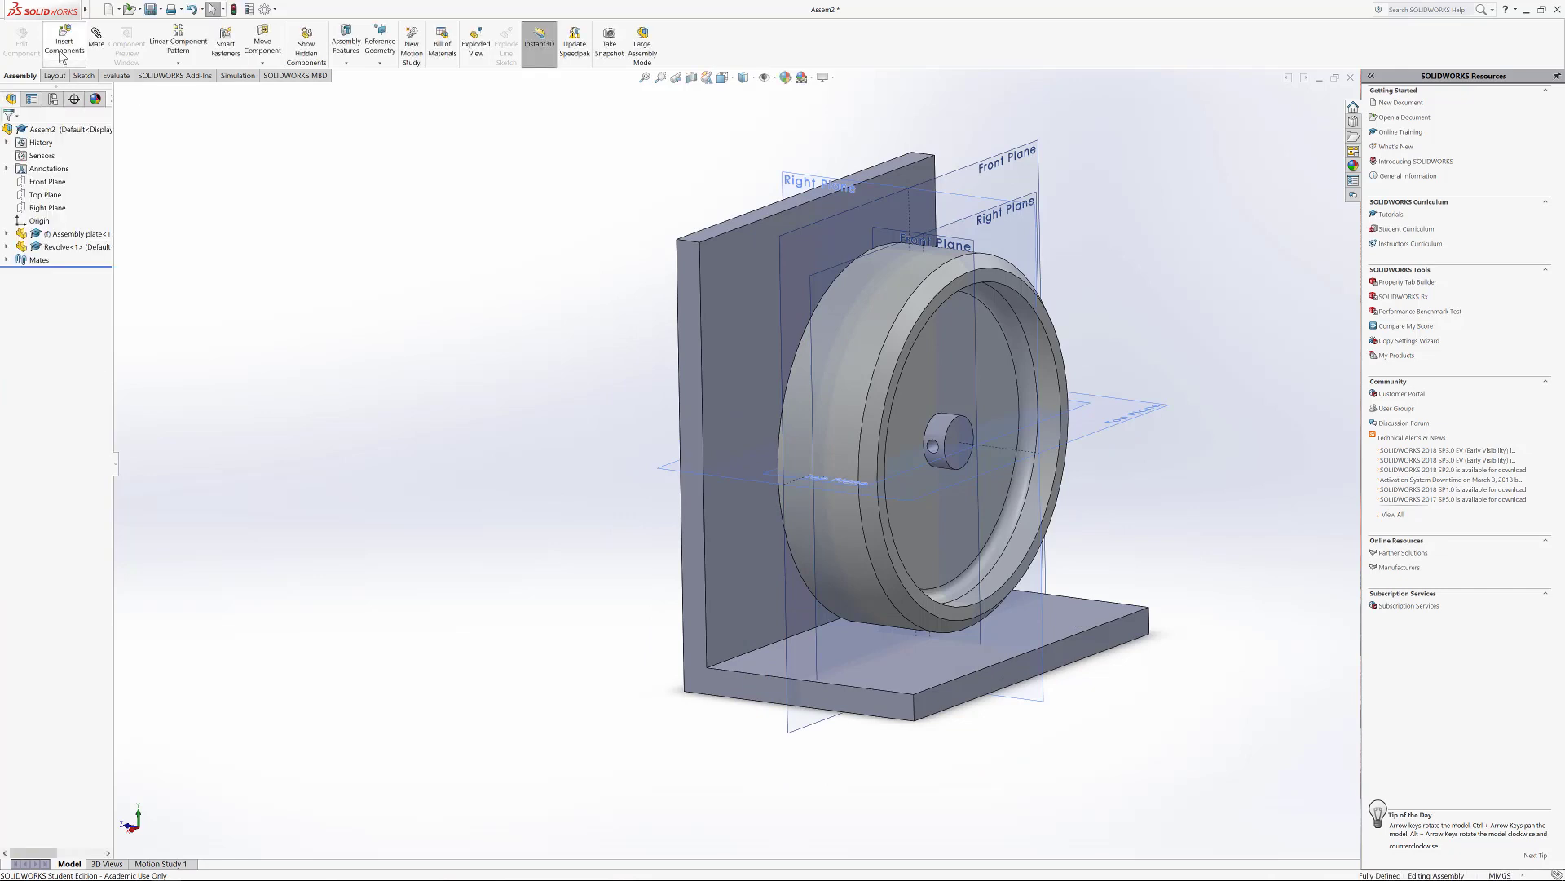
Step: Insert the Assembly pinion part and place it in free space beside the wheel
{"action": "left_click", "coordinate": [65, 46]}
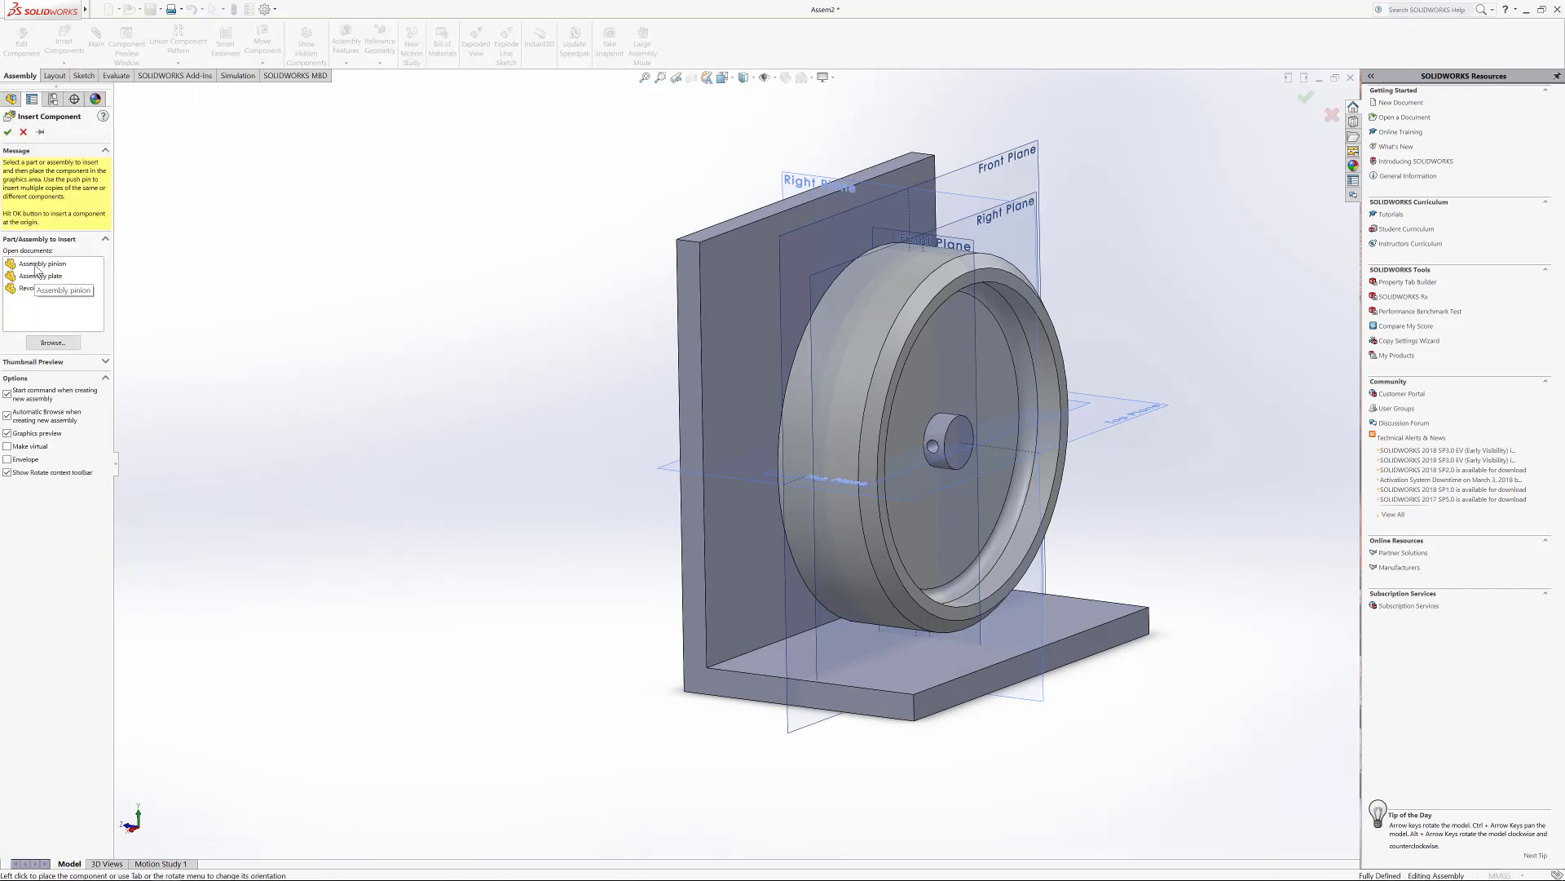
{"action": "left_click", "coordinate": [37, 263]}
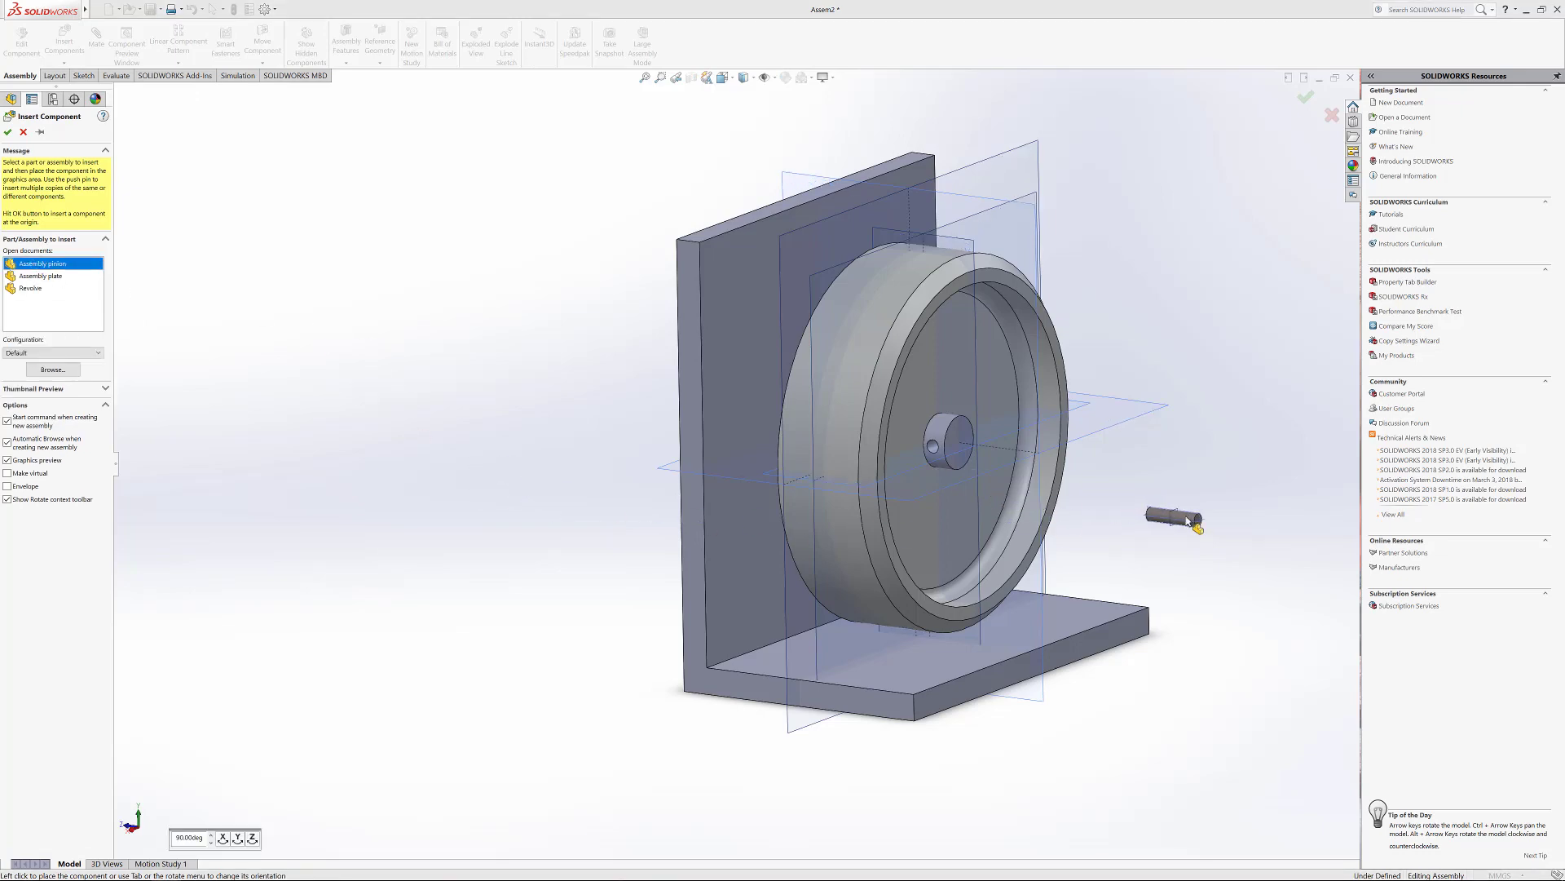
{"action": "left_click", "coordinate": [1223, 506]}
Step: Examine the cross hole in the shaft end and the pinion with its reference planes, up close and from several angles
{"action": "scroll", "coordinate": [738, 455], "scroll_direction": "up", "scroll_amount": 2}
{"action": "scroll", "coordinate": [1223, 514], "scroll_direction": "down", "scroll_amount": 3}
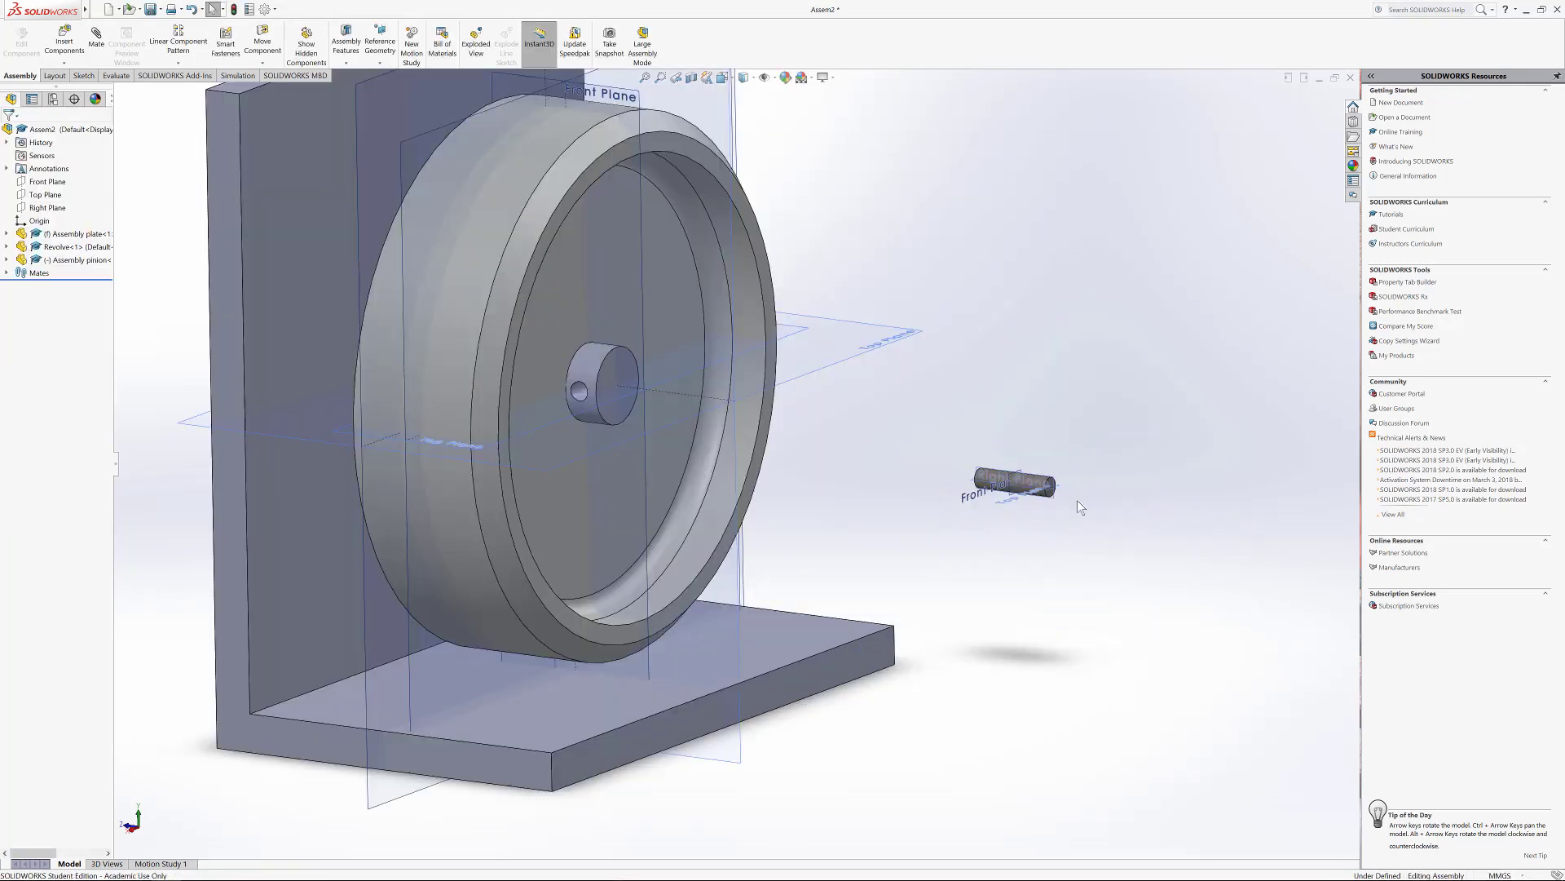
{"action": "scroll", "coordinate": [773, 483], "scroll_direction": "up", "scroll_amount": 2}
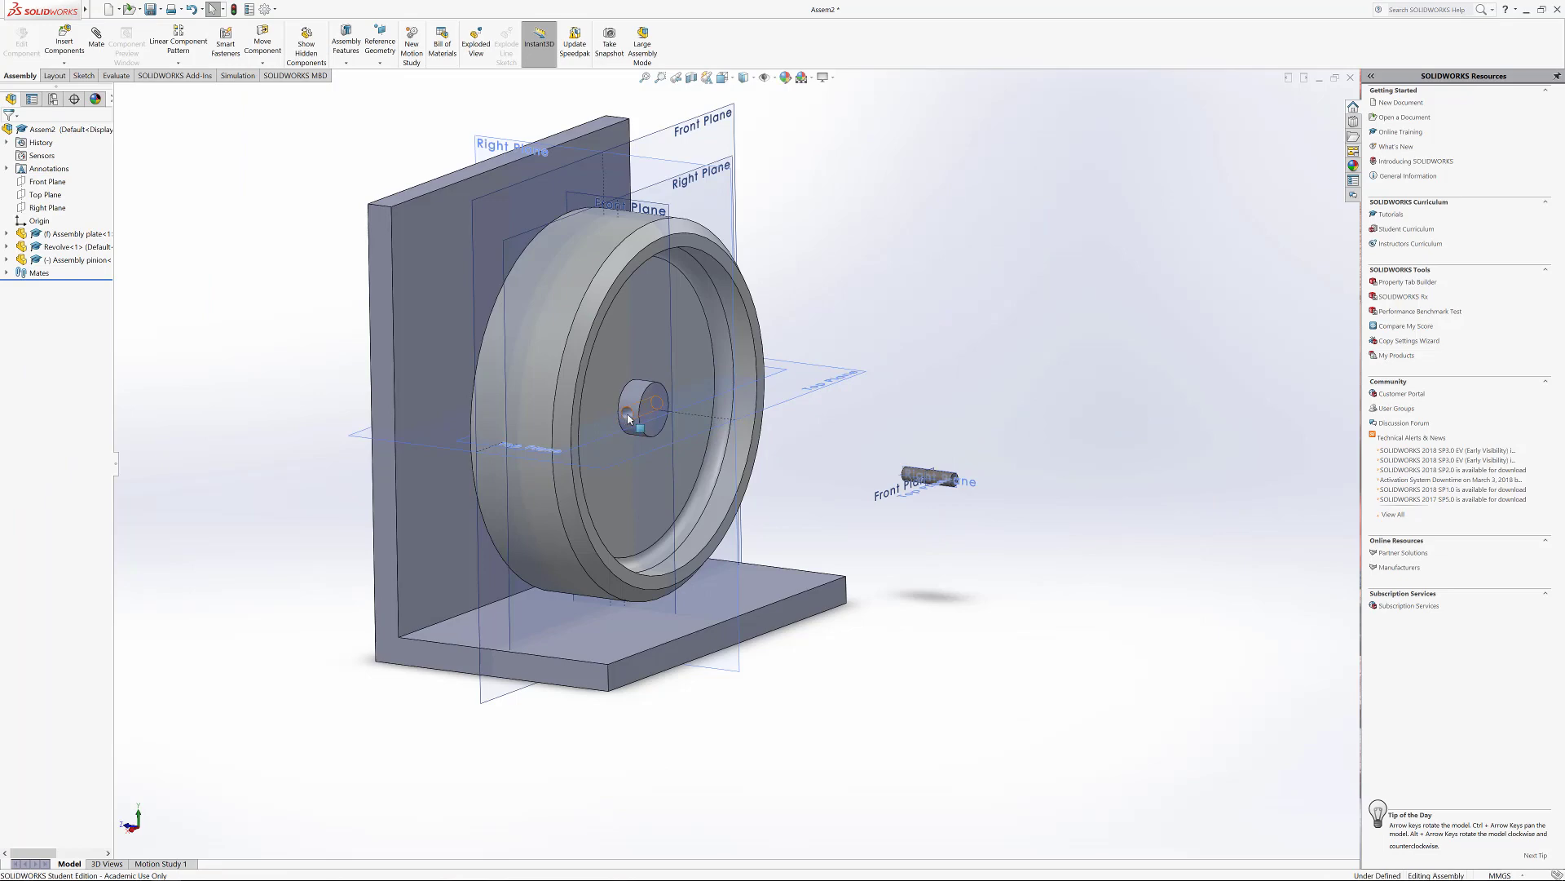
{"action": "scroll", "coordinate": [657, 464], "scroll_direction": "down", "scroll_amount": 3}
{"action": "middle_click_drag", "start_coordinate": [893, 472], "coordinate": [939, 425]}
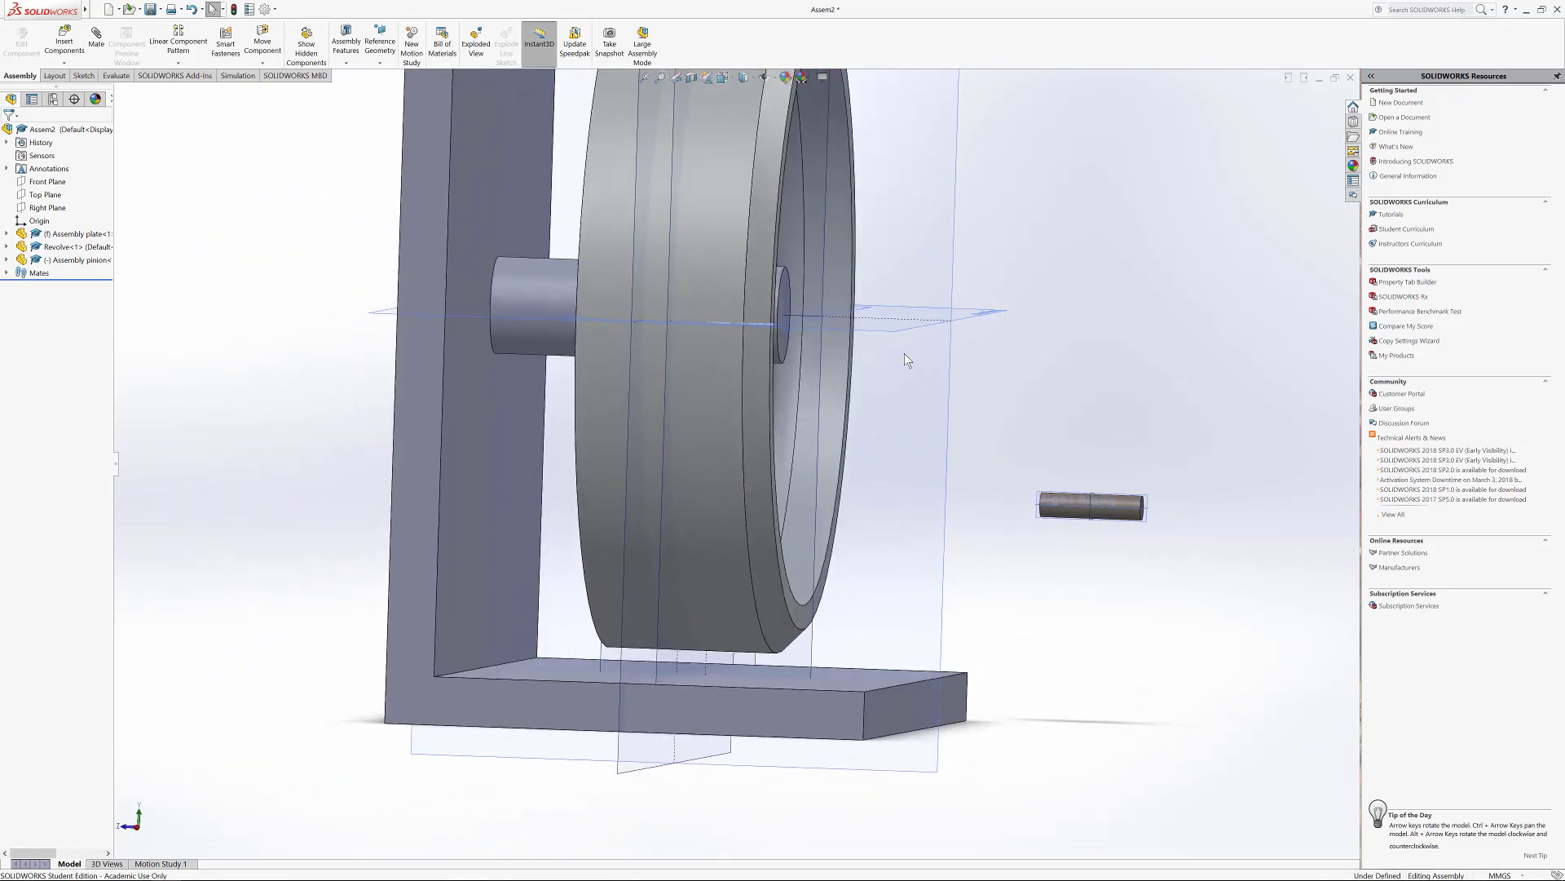
{"action": "middle_click_drag", "start_coordinate": [1036, 360], "coordinate": [908, 349]}
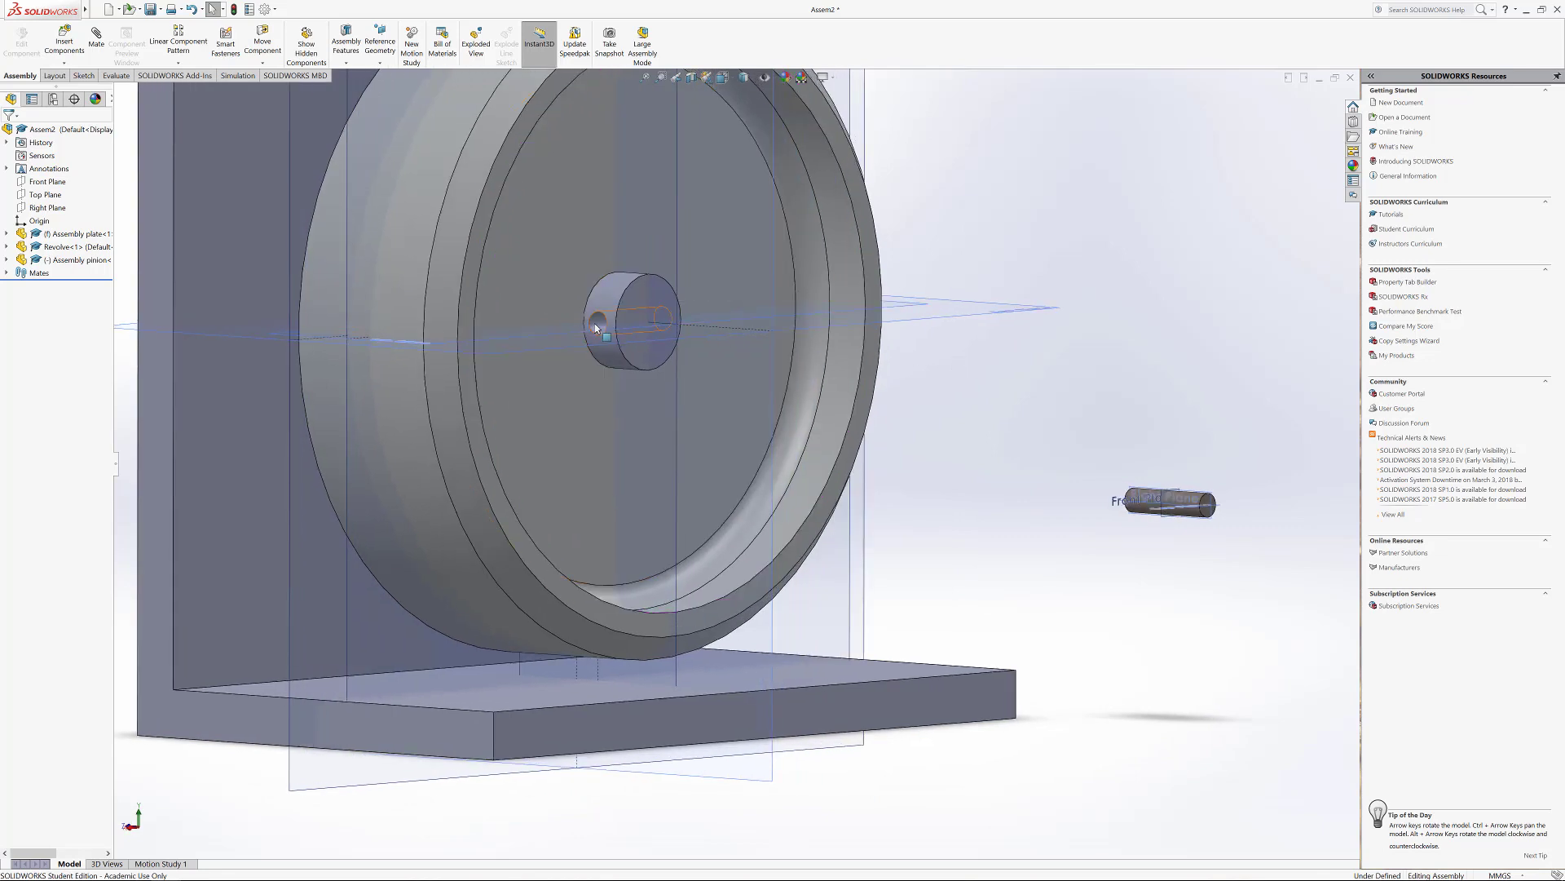
{"action": "middle_click_drag", "start_coordinate": [596, 328], "coordinate": [1111, 545]}
{"action": "scroll", "coordinate": [1019, 527], "scroll_direction": "down", "scroll_amount": 3}
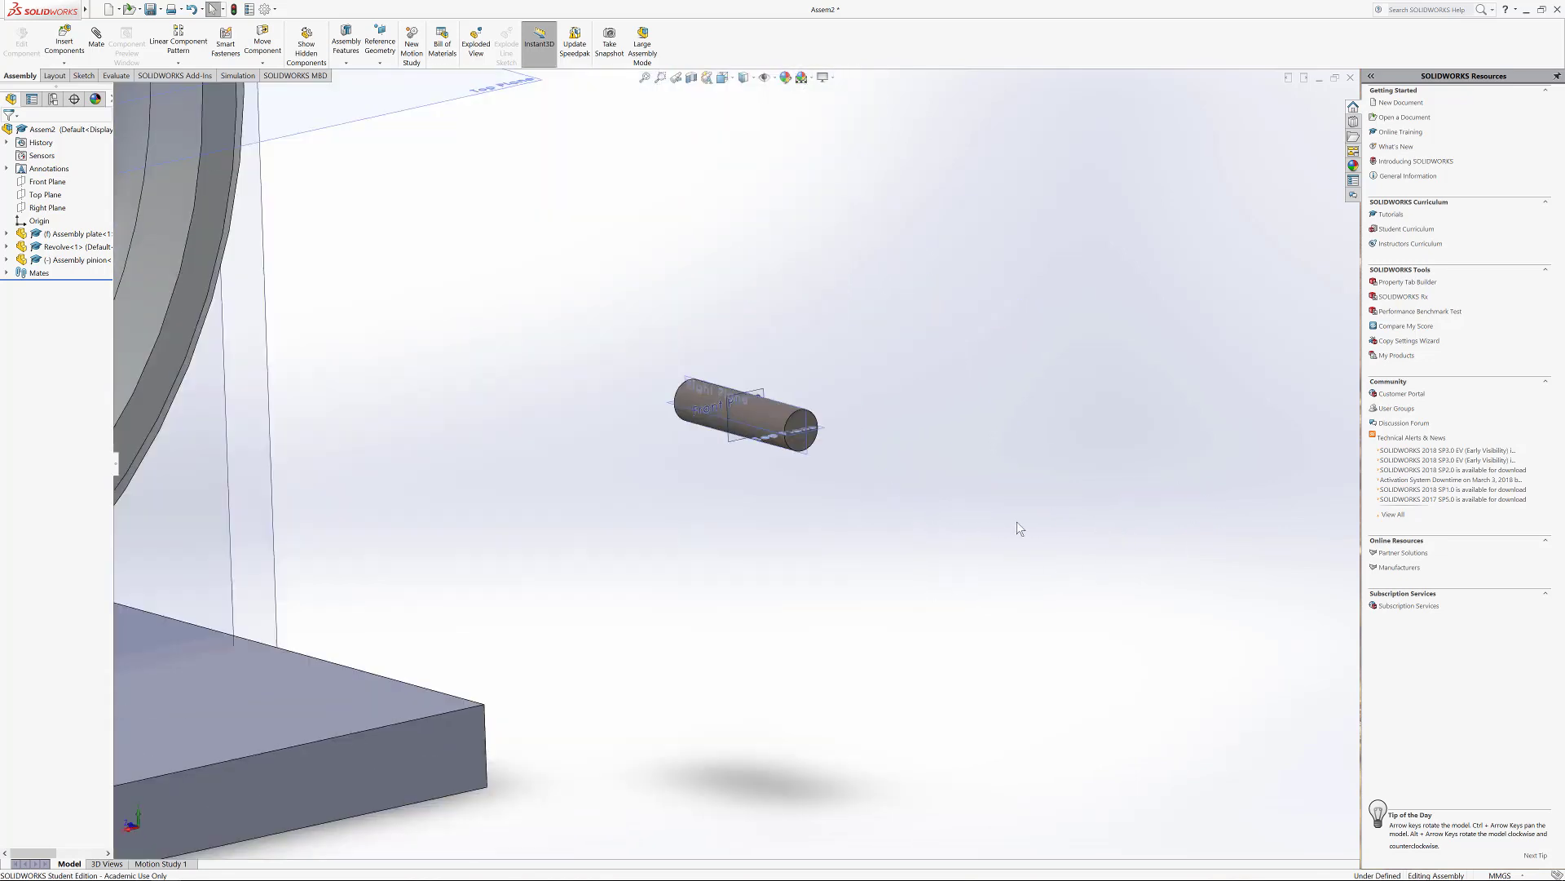
{"action": "scroll", "coordinate": [733, 432], "scroll_direction": "down", "scroll_amount": 5}
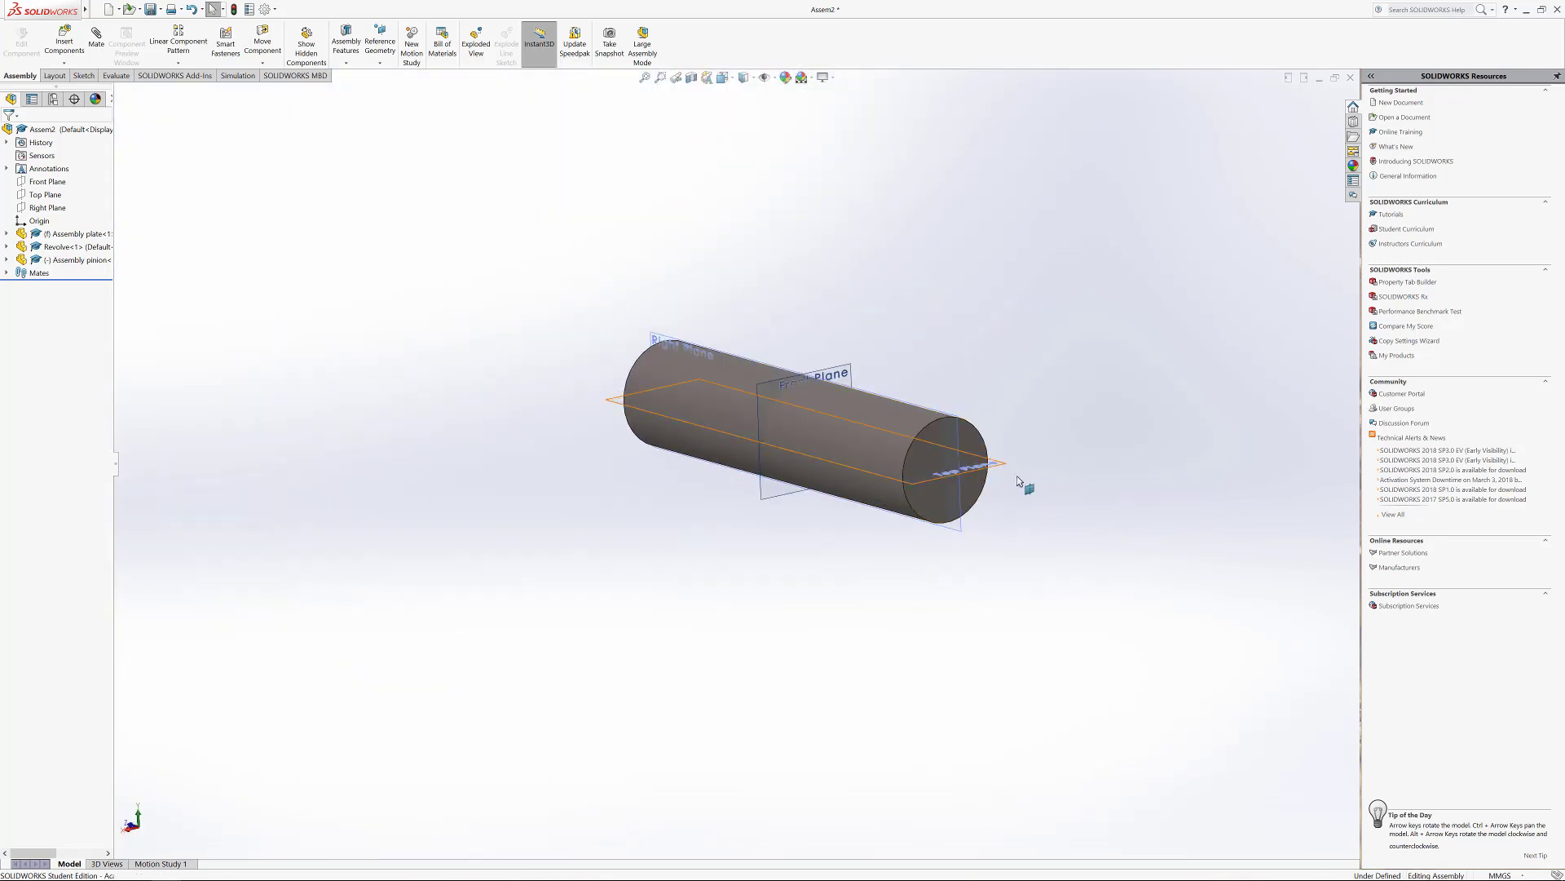
{"action": "scroll", "coordinate": [1112, 560], "scroll_direction": "up", "scroll_amount": 8}
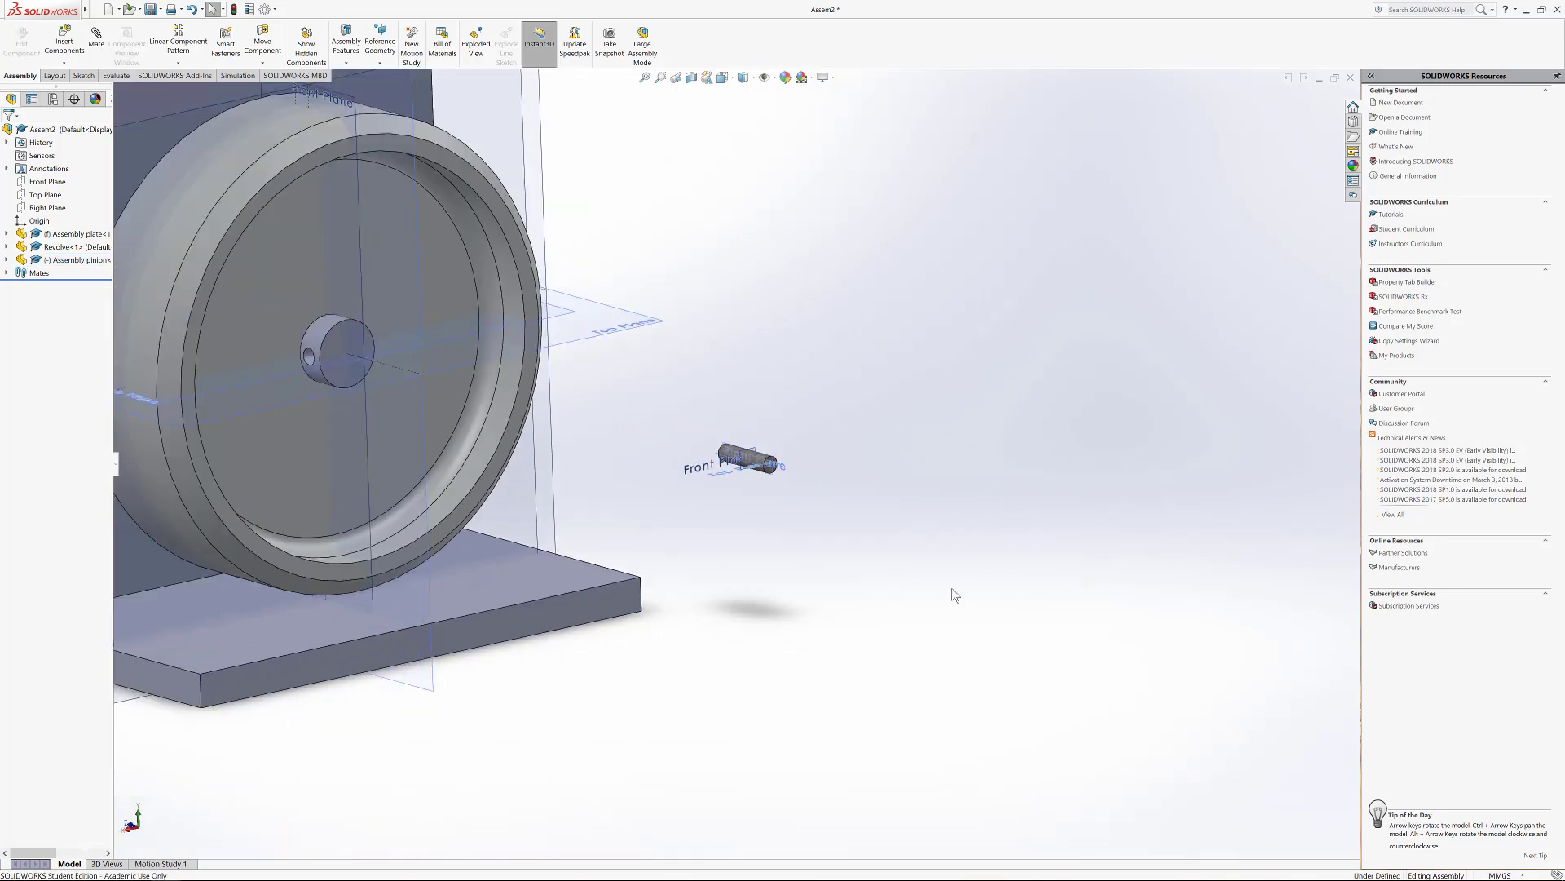
{"action": "scroll", "coordinate": [758, 481], "scroll_direction": "up", "scroll_amount": 2}
Step: Add a coincident mate between the pinion's Top Plane and the plate's Top Plane
{"action": "left_click", "coordinate": [99, 41]}
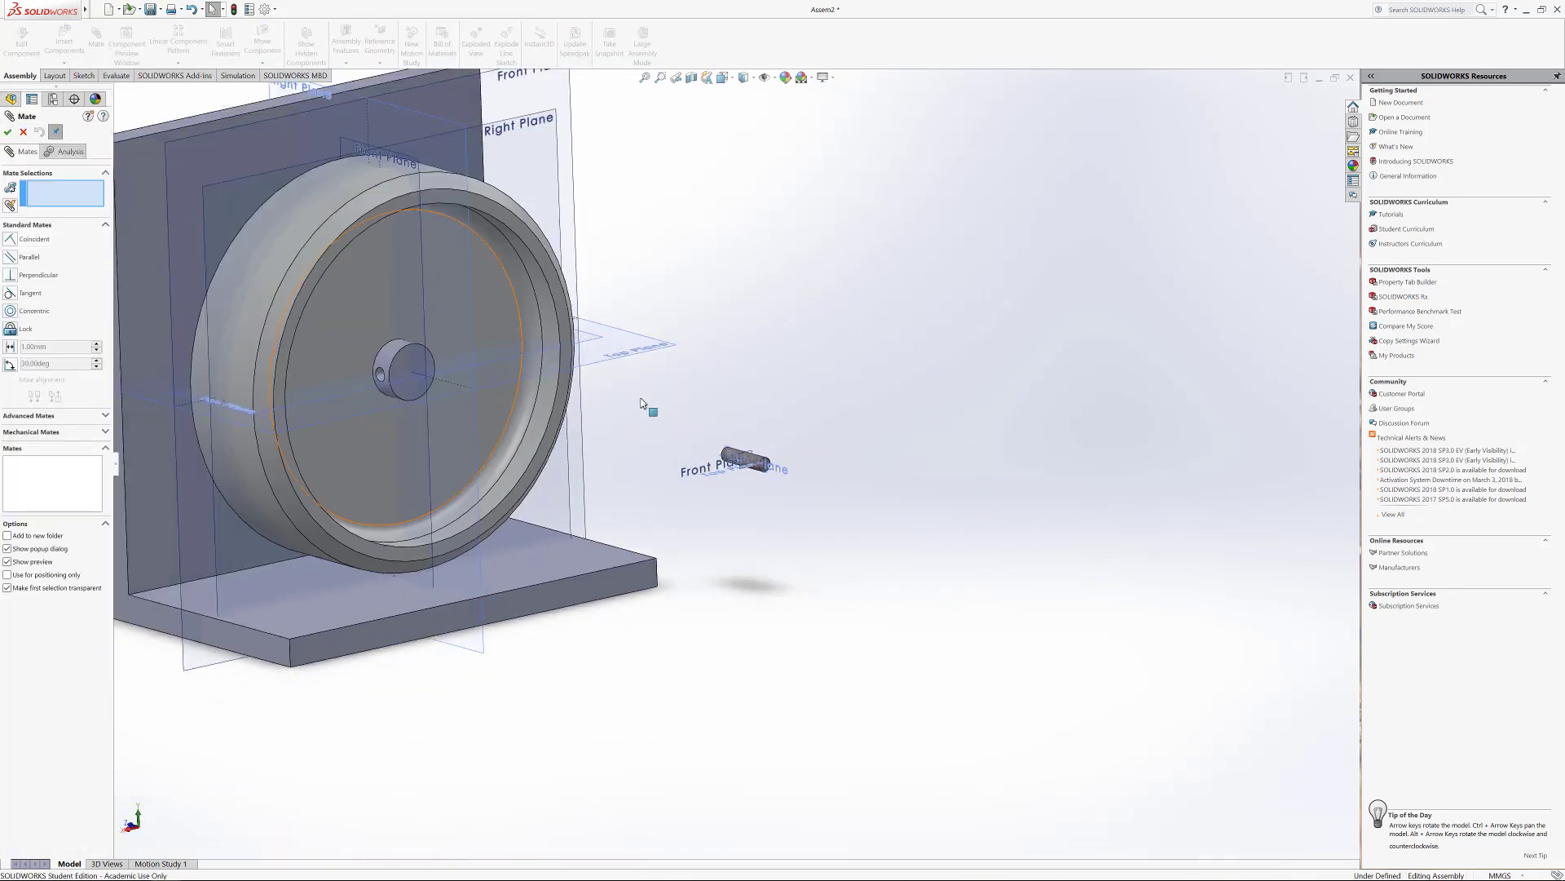
{"action": "scroll", "coordinate": [788, 514], "scroll_direction": "down", "scroll_amount": 10}
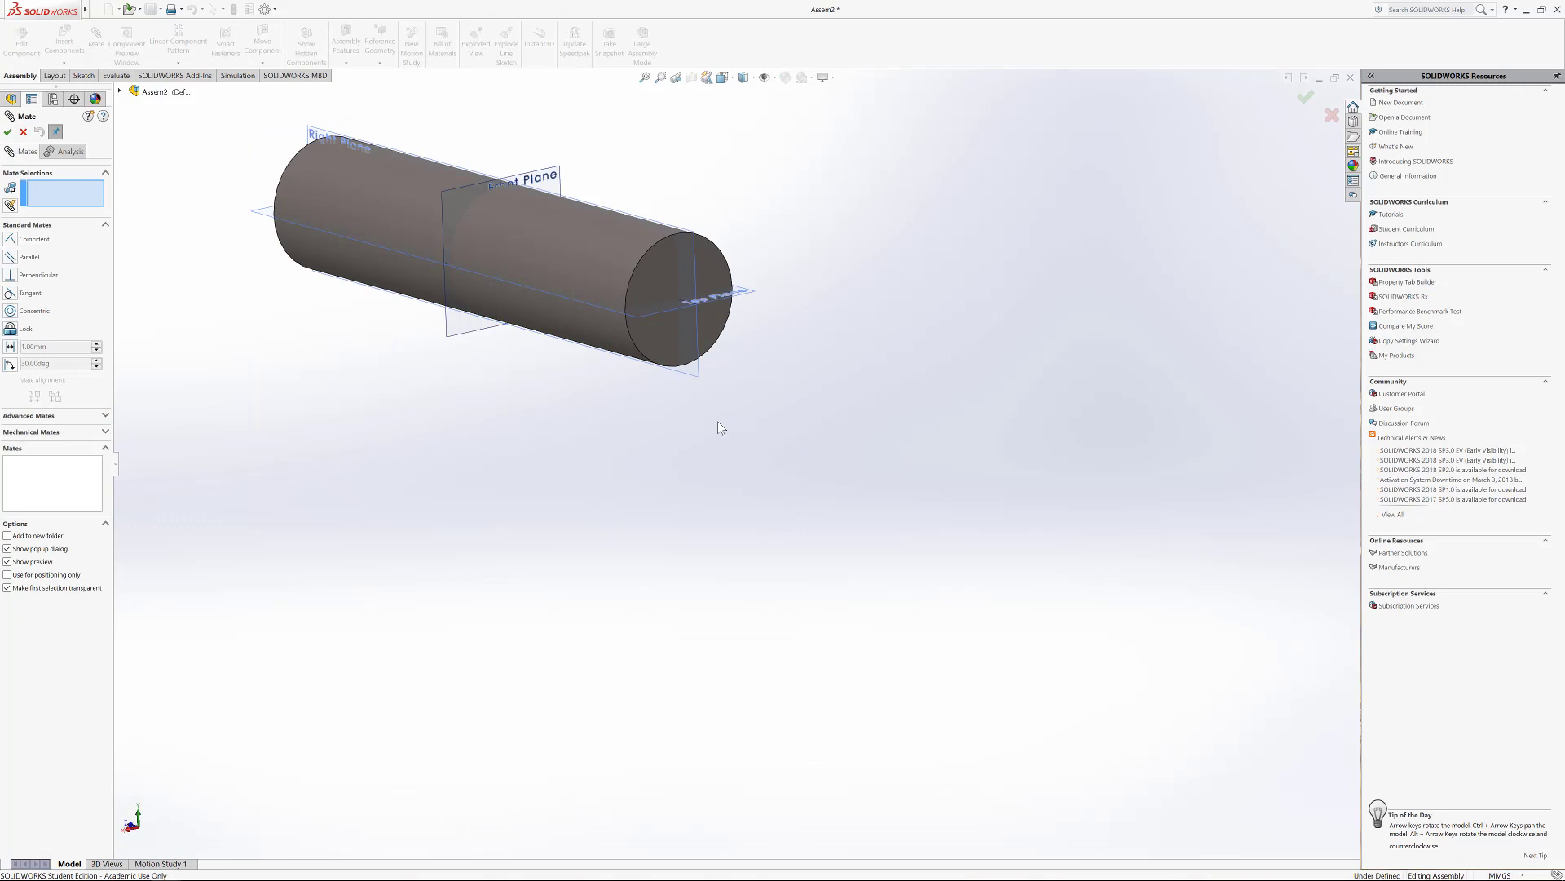
{"action": "left_click", "coordinate": [744, 303]}
{"action": "scroll", "coordinate": [996, 476], "scroll_direction": "up", "scroll_amount": 10}
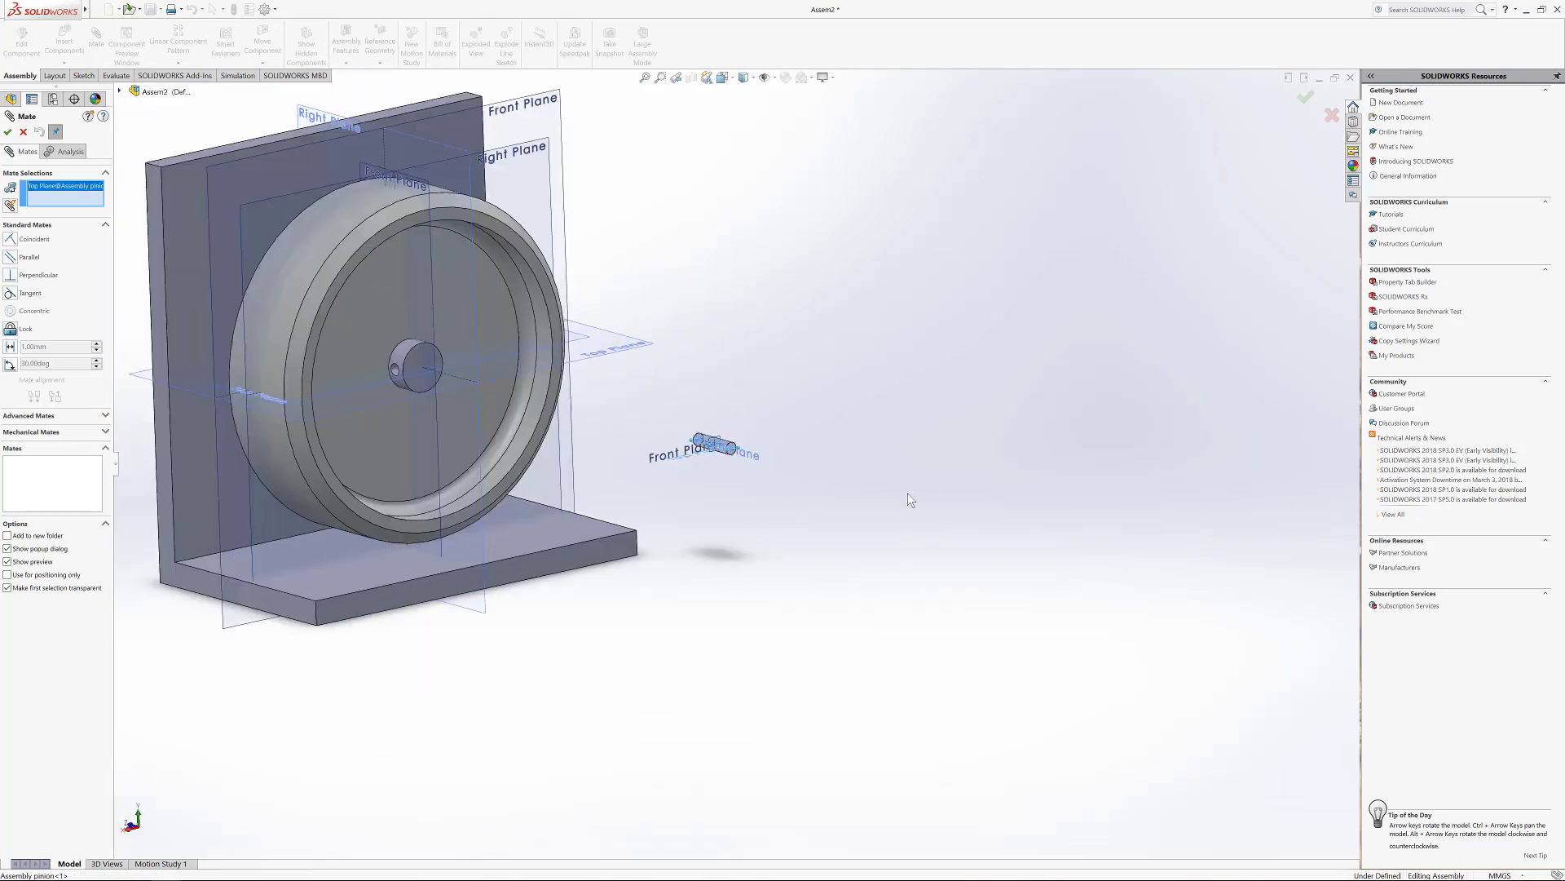
{"action": "left_click", "coordinate": [625, 356]}
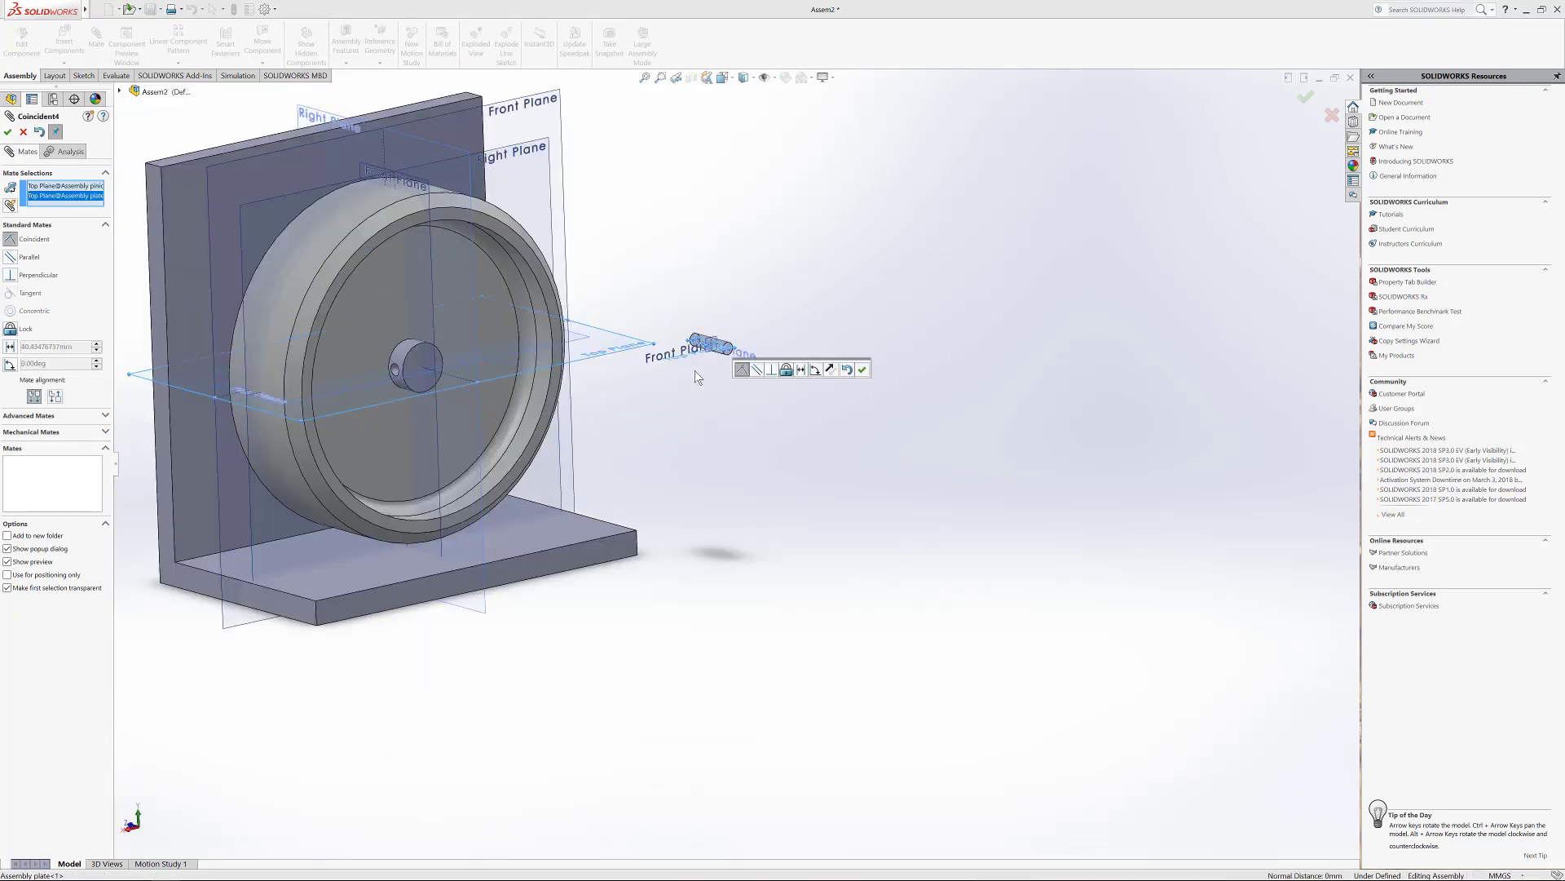
{"action": "scroll", "coordinate": [664, 359], "scroll_direction": "down", "scroll_amount": 3}
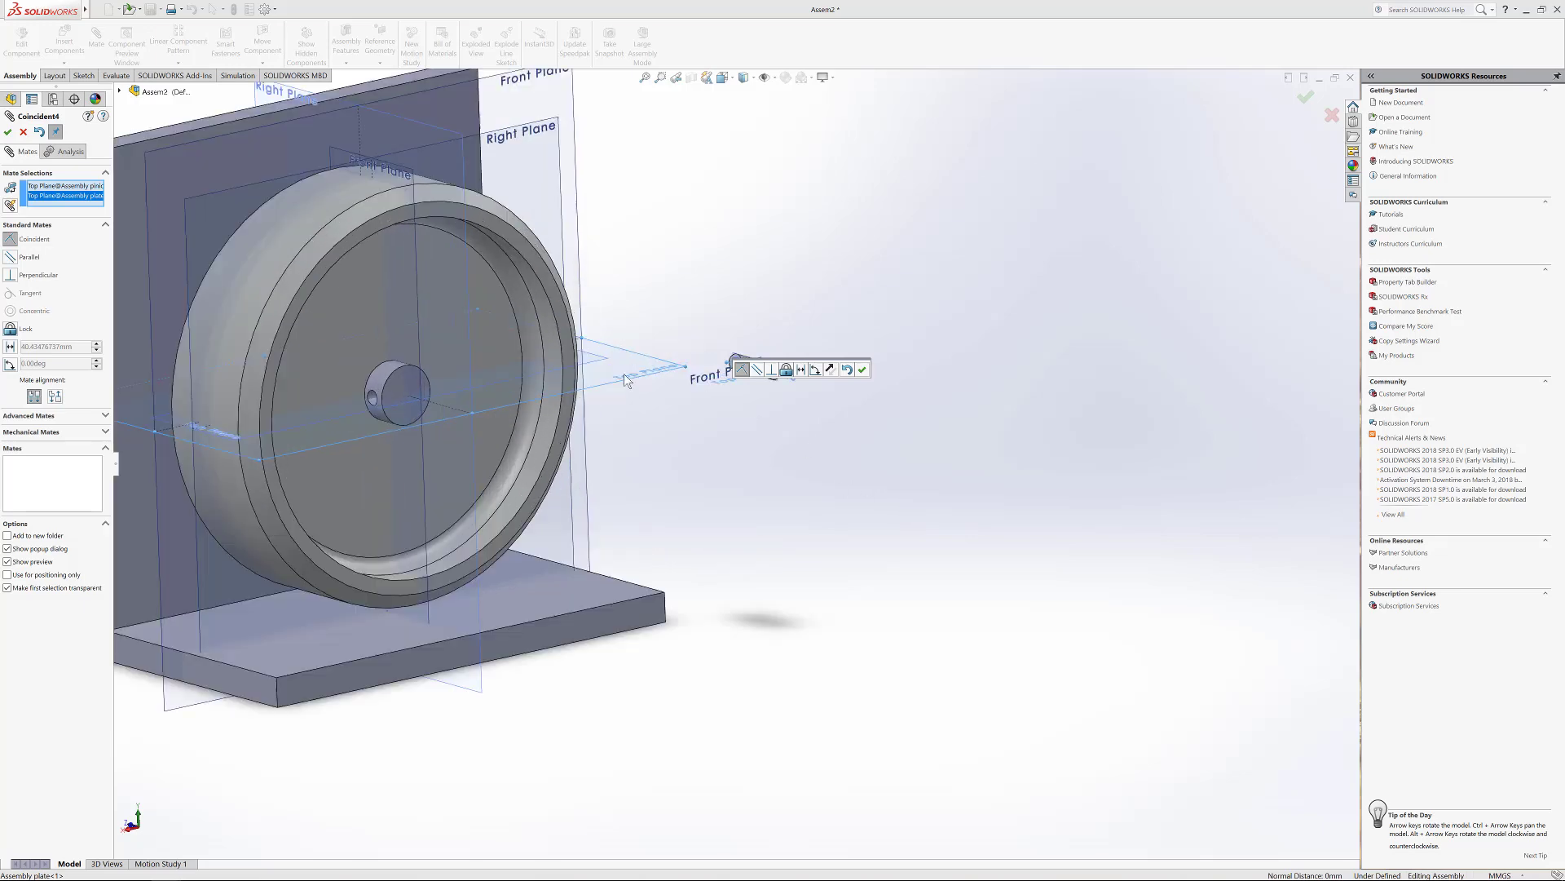
{"action": "left_click", "coordinate": [7, 132]}
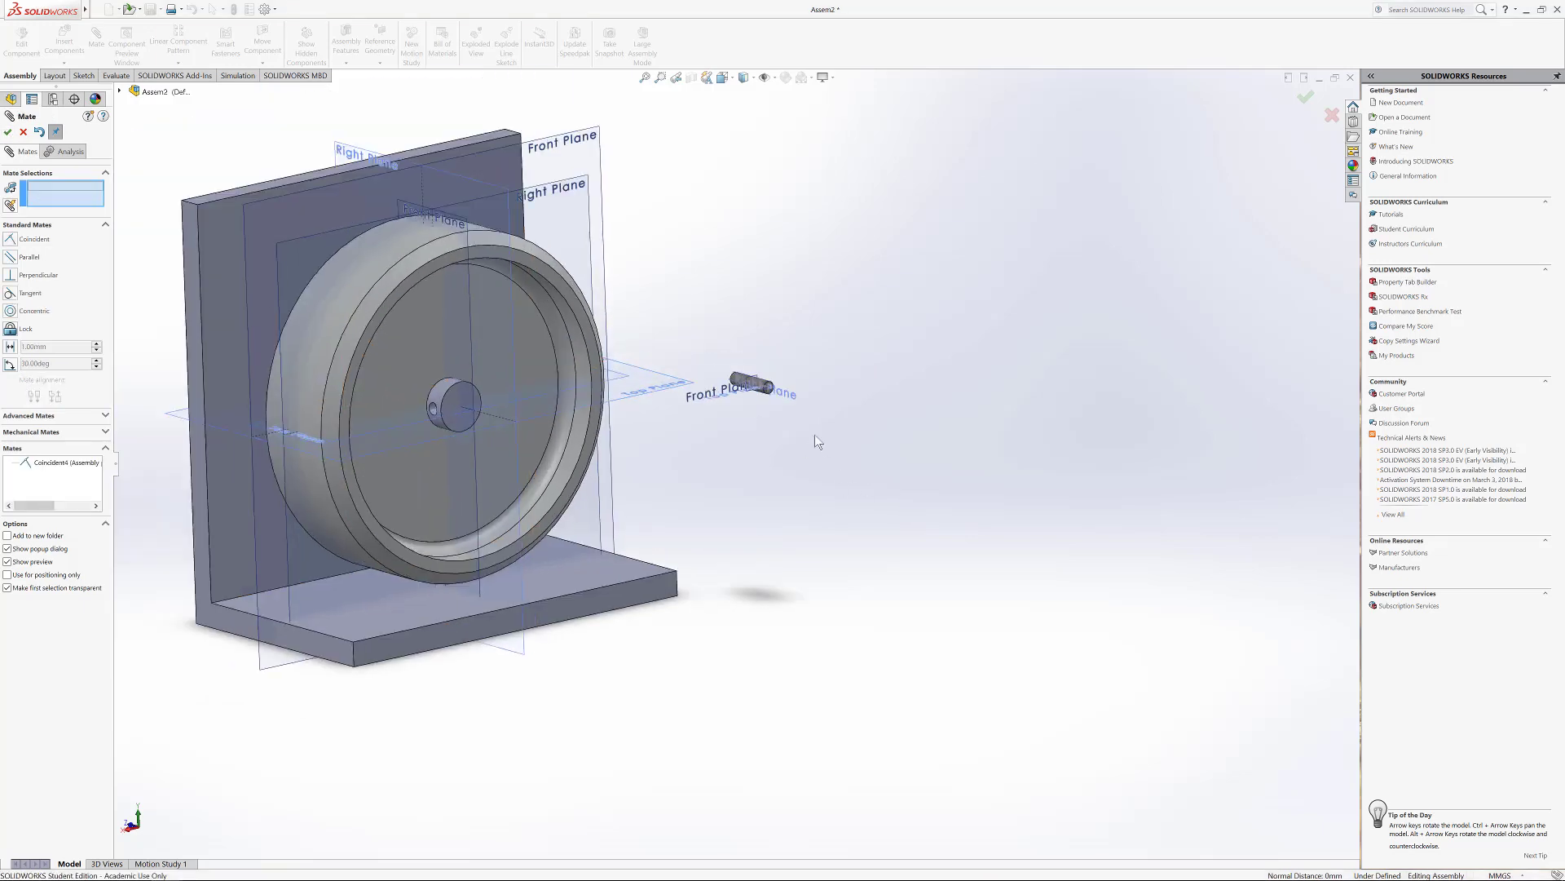
Step: Add a coincident mate between the pinion's Front Plane and the plate's Right Plane
{"action": "scroll", "coordinate": [742, 375], "scroll_direction": "down", "scroll_amount": 3}
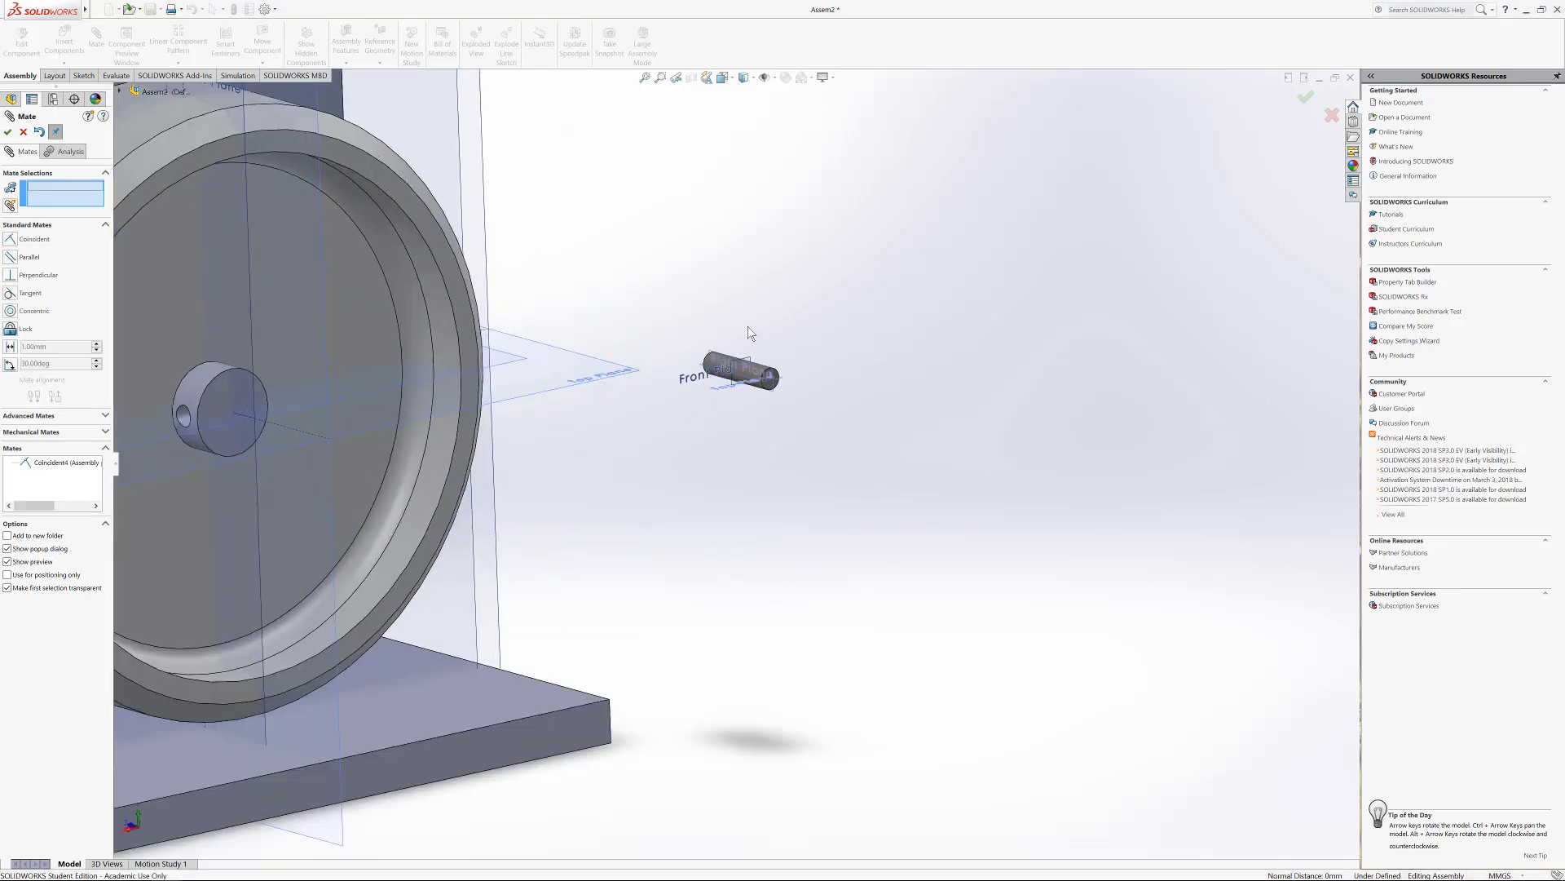
{"action": "left_click", "coordinate": [748, 360]}
{"action": "scroll", "coordinate": [938, 430], "scroll_direction": "up", "scroll_amount": 1}
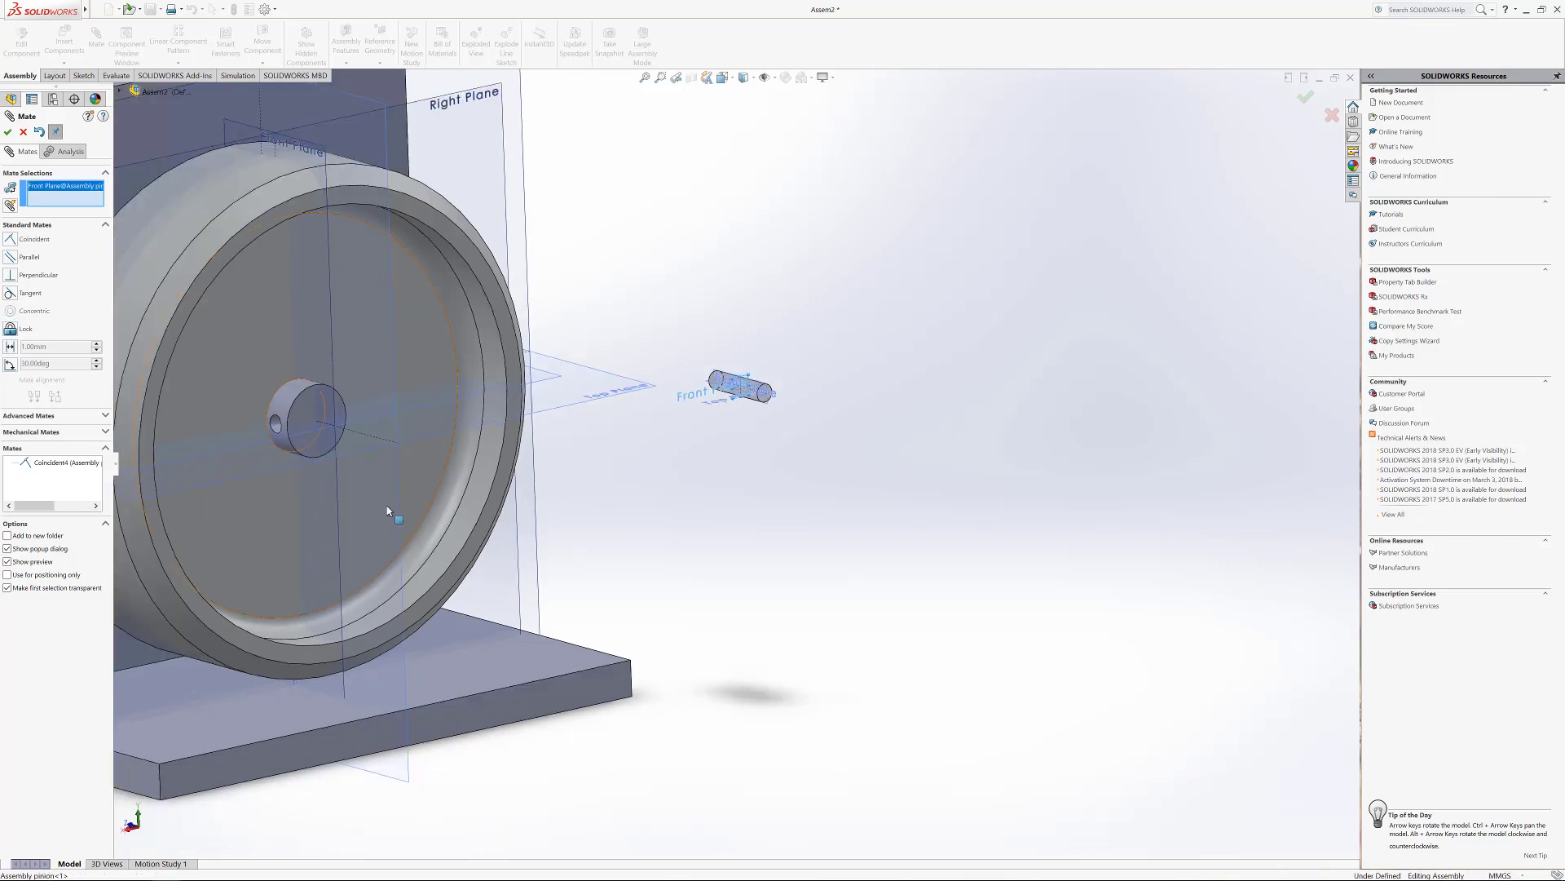
{"action": "left_click", "coordinate": [410, 781]}
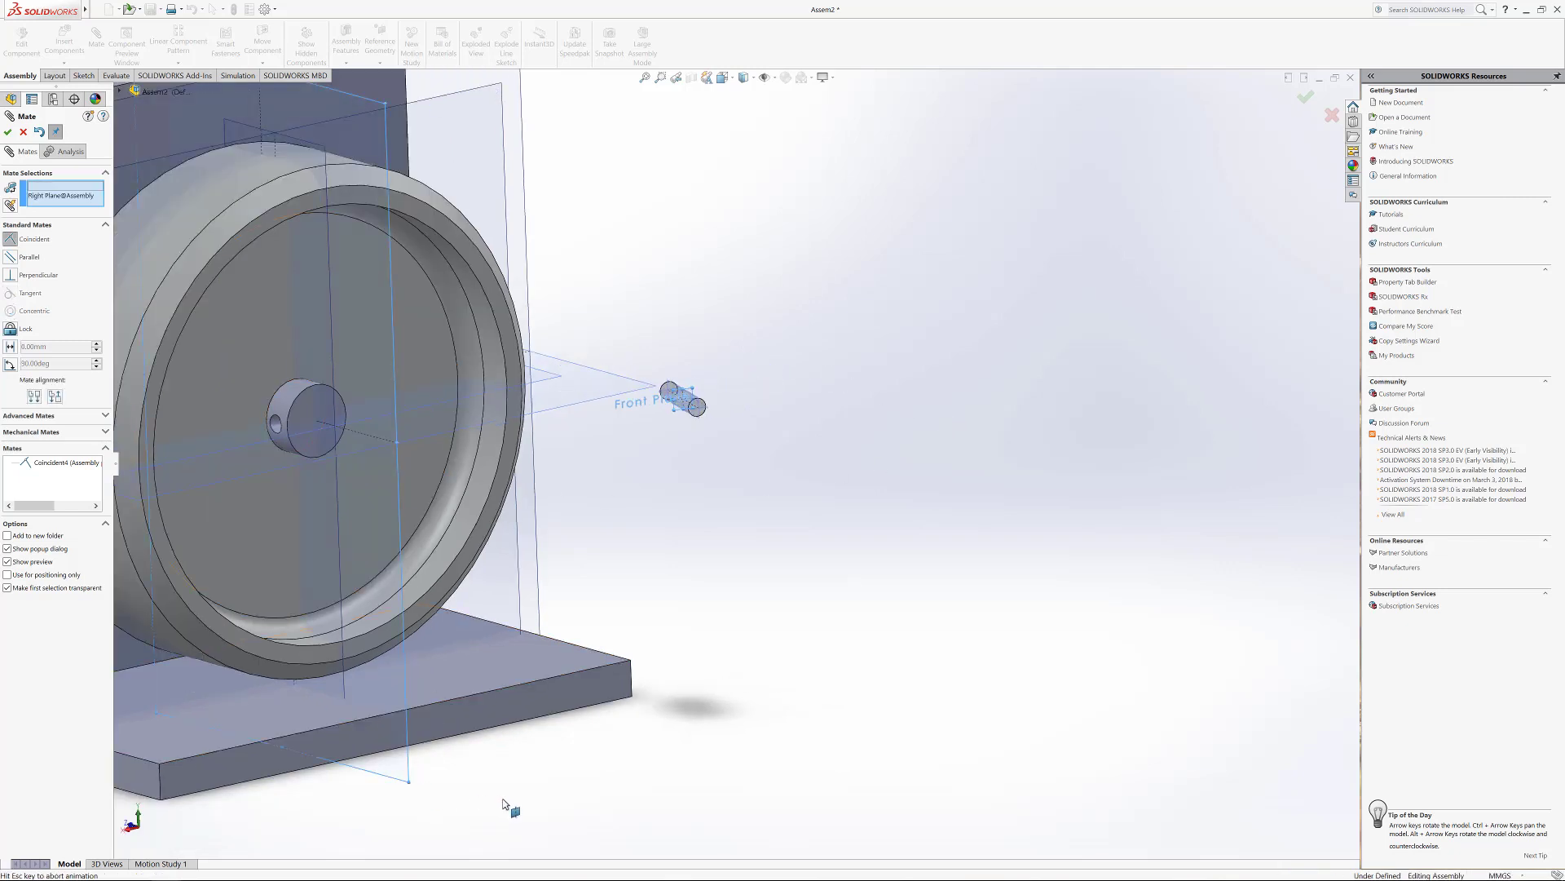
{"action": "middle_click_drag", "start_coordinate": [650, 517], "coordinate": [706, 478]}
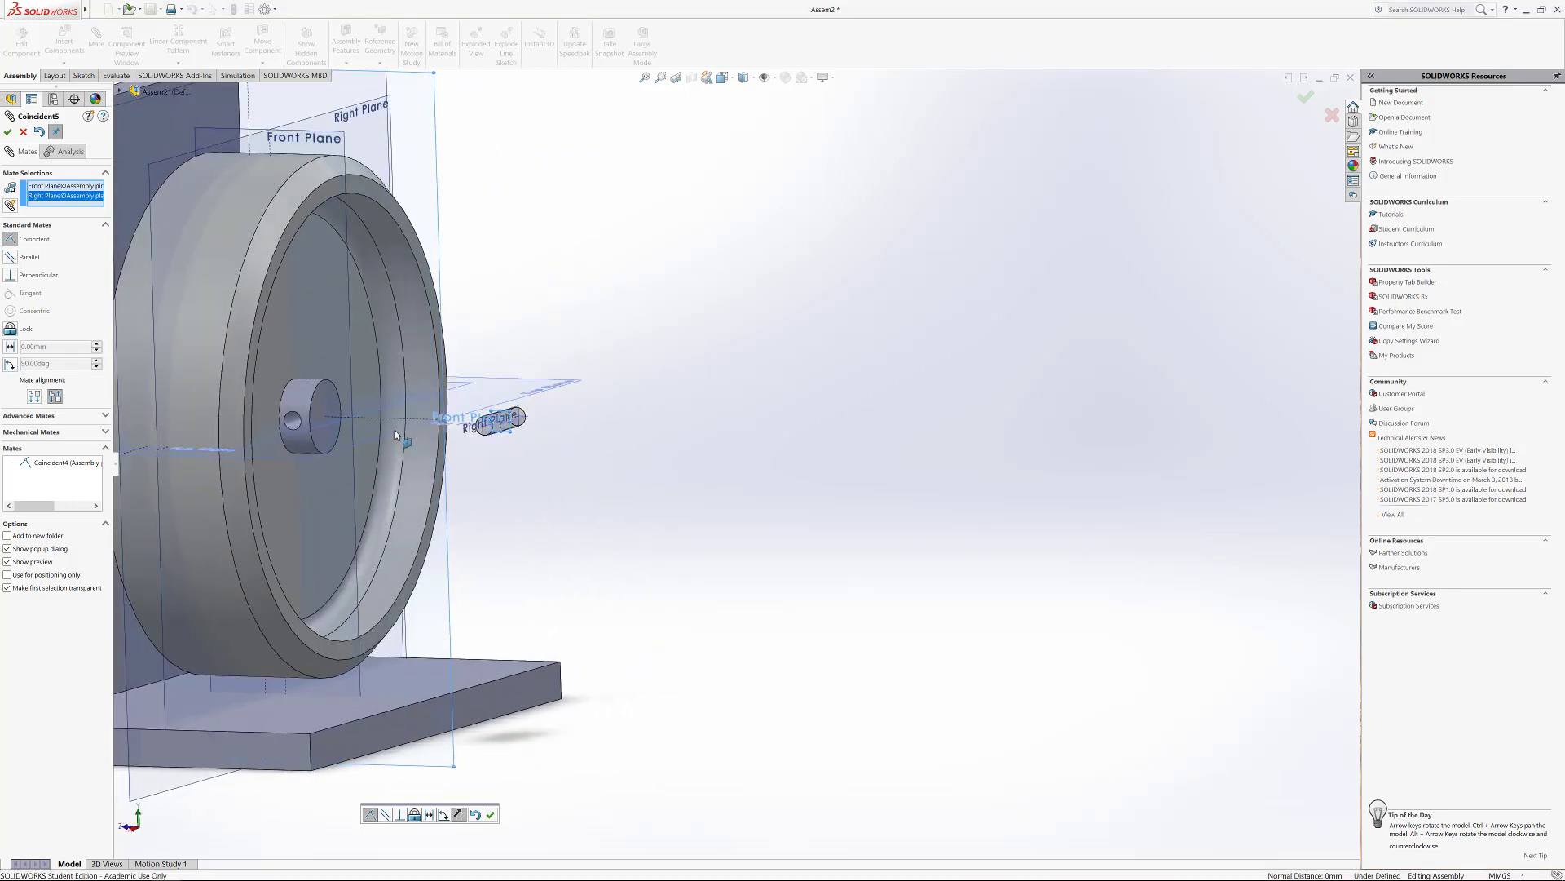
{"action": "scroll", "coordinate": [643, 512], "scroll_direction": "up", "scroll_amount": 1}
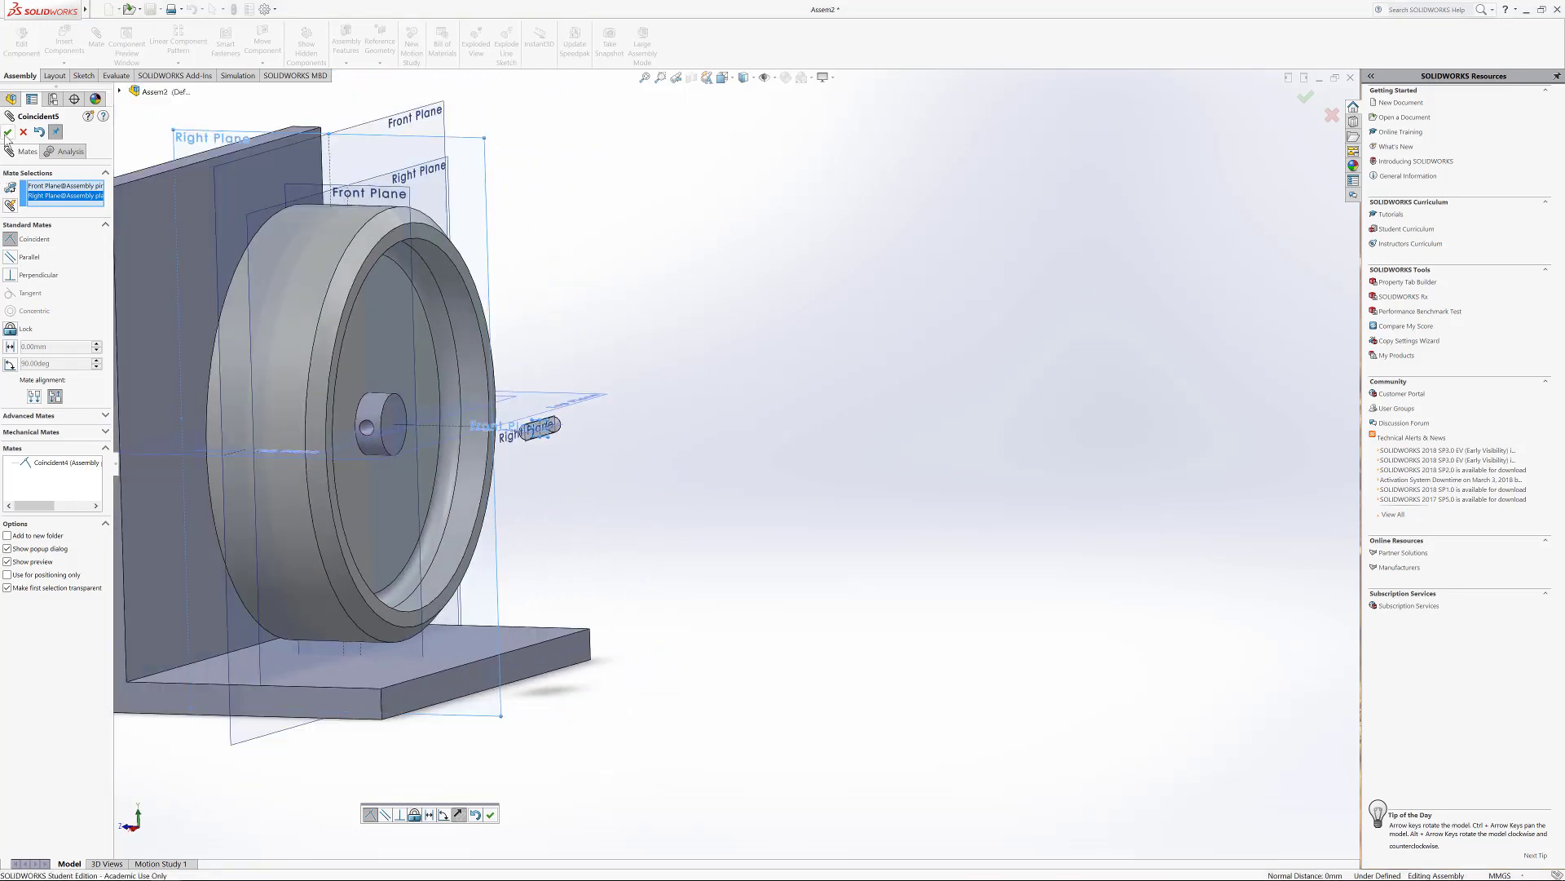
{"action": "left_click", "coordinate": [8, 132]}
Step: Mate the pinion's cylindrical face concentric with the cross hole in the shaft end
{"action": "scroll", "coordinate": [522, 477], "scroll_direction": "down", "scroll_amount": 5}
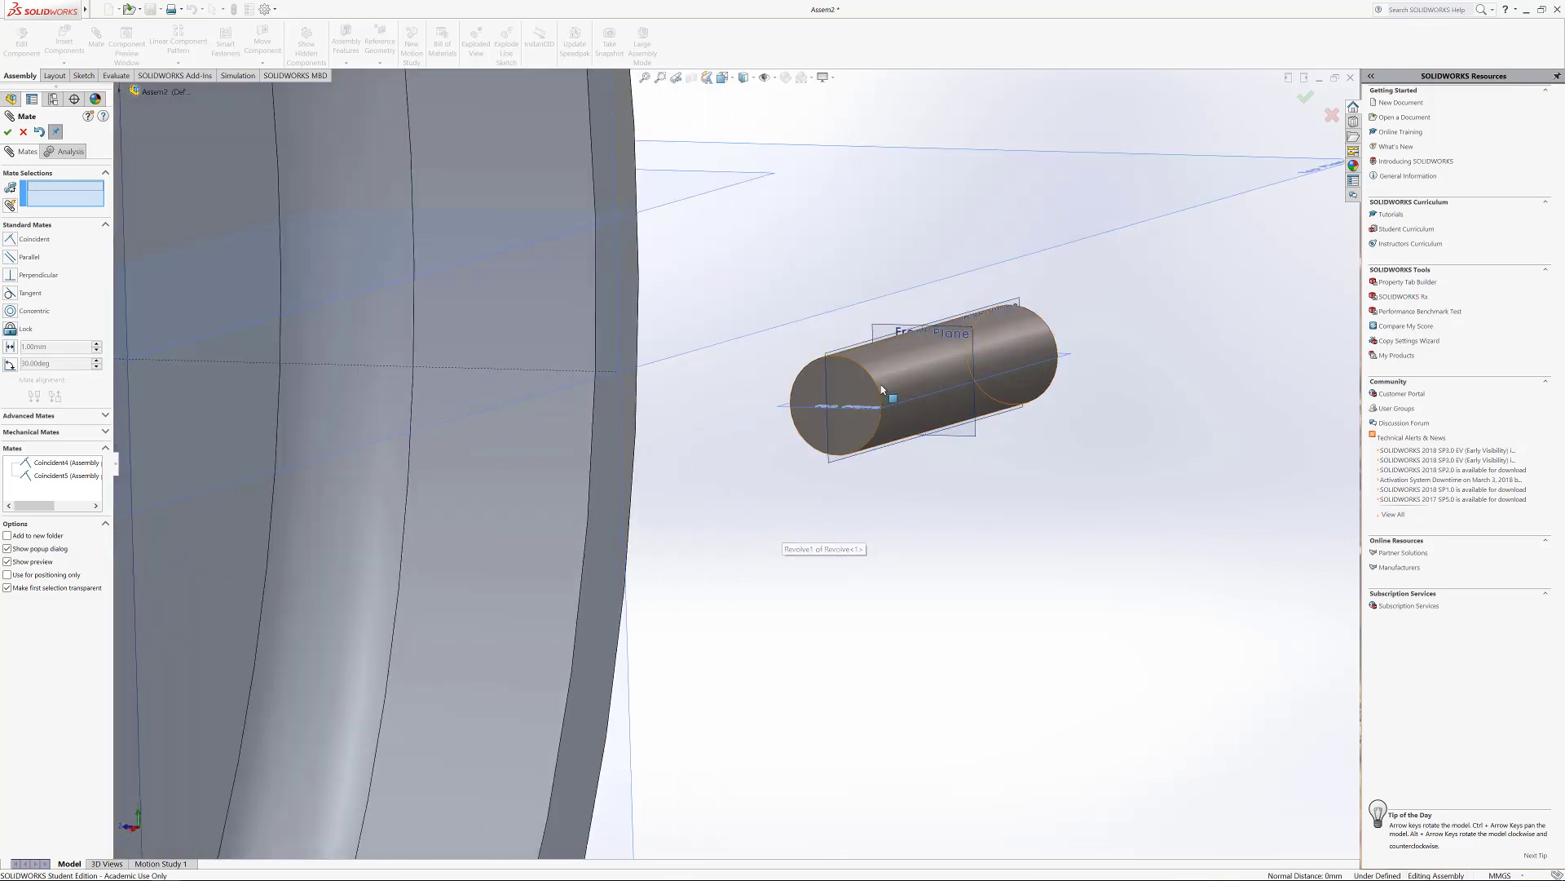
{"action": "left_click", "coordinate": [885, 396]}
{"action": "scroll", "coordinate": [888, 408], "scroll_direction": "up", "scroll_amount": 5}
{"action": "scroll", "coordinate": [606, 521], "scroll_direction": "down", "scroll_amount": 6}
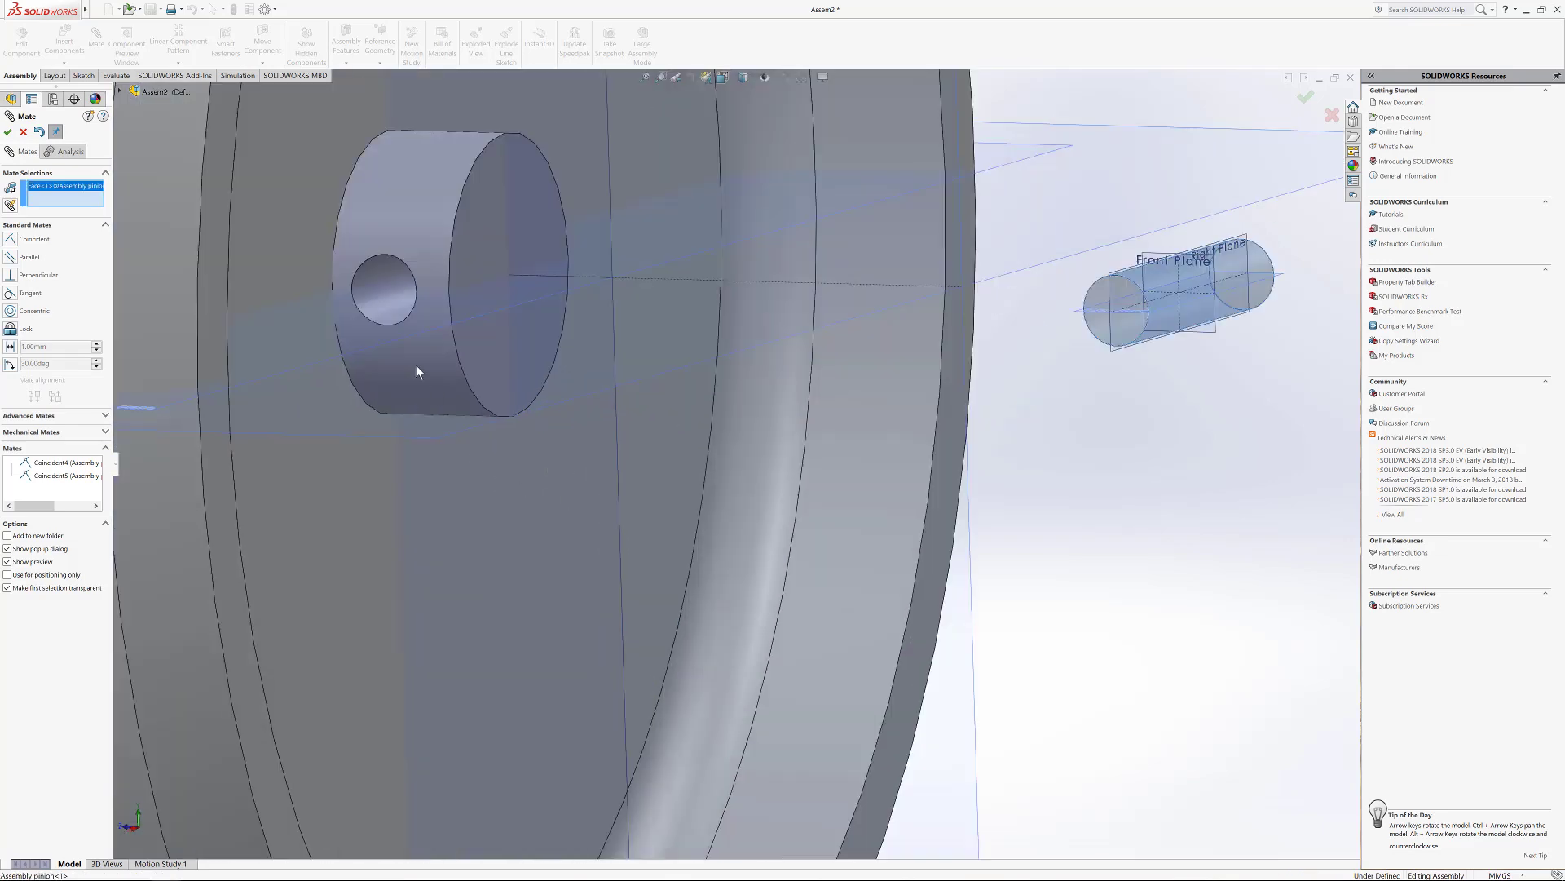
{"action": "left_click", "coordinate": [385, 313]}
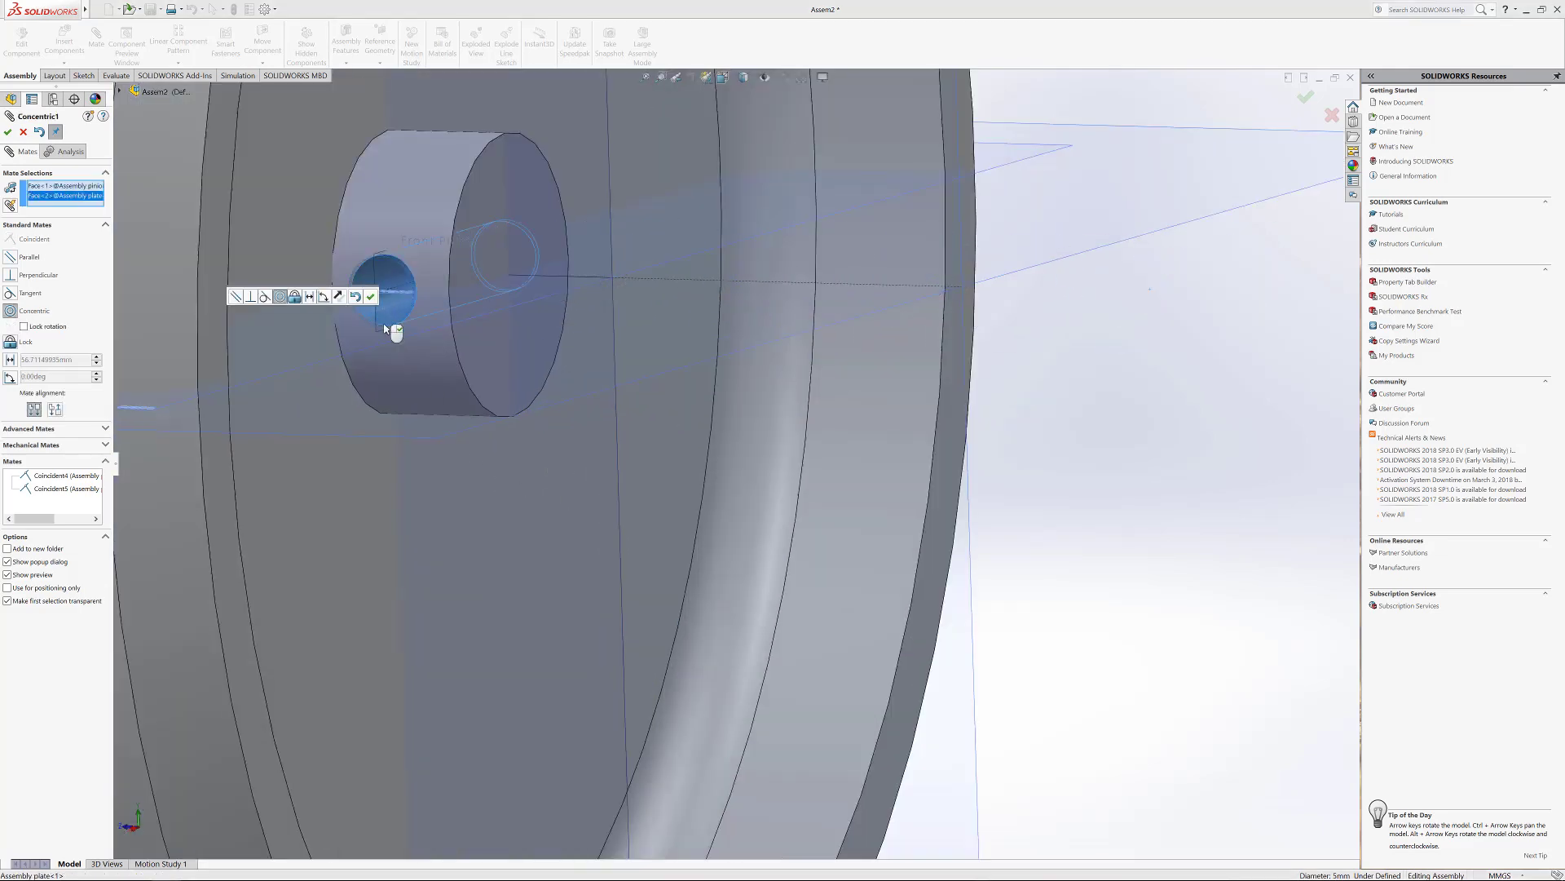
{"action": "left_click", "coordinate": [8, 133]}
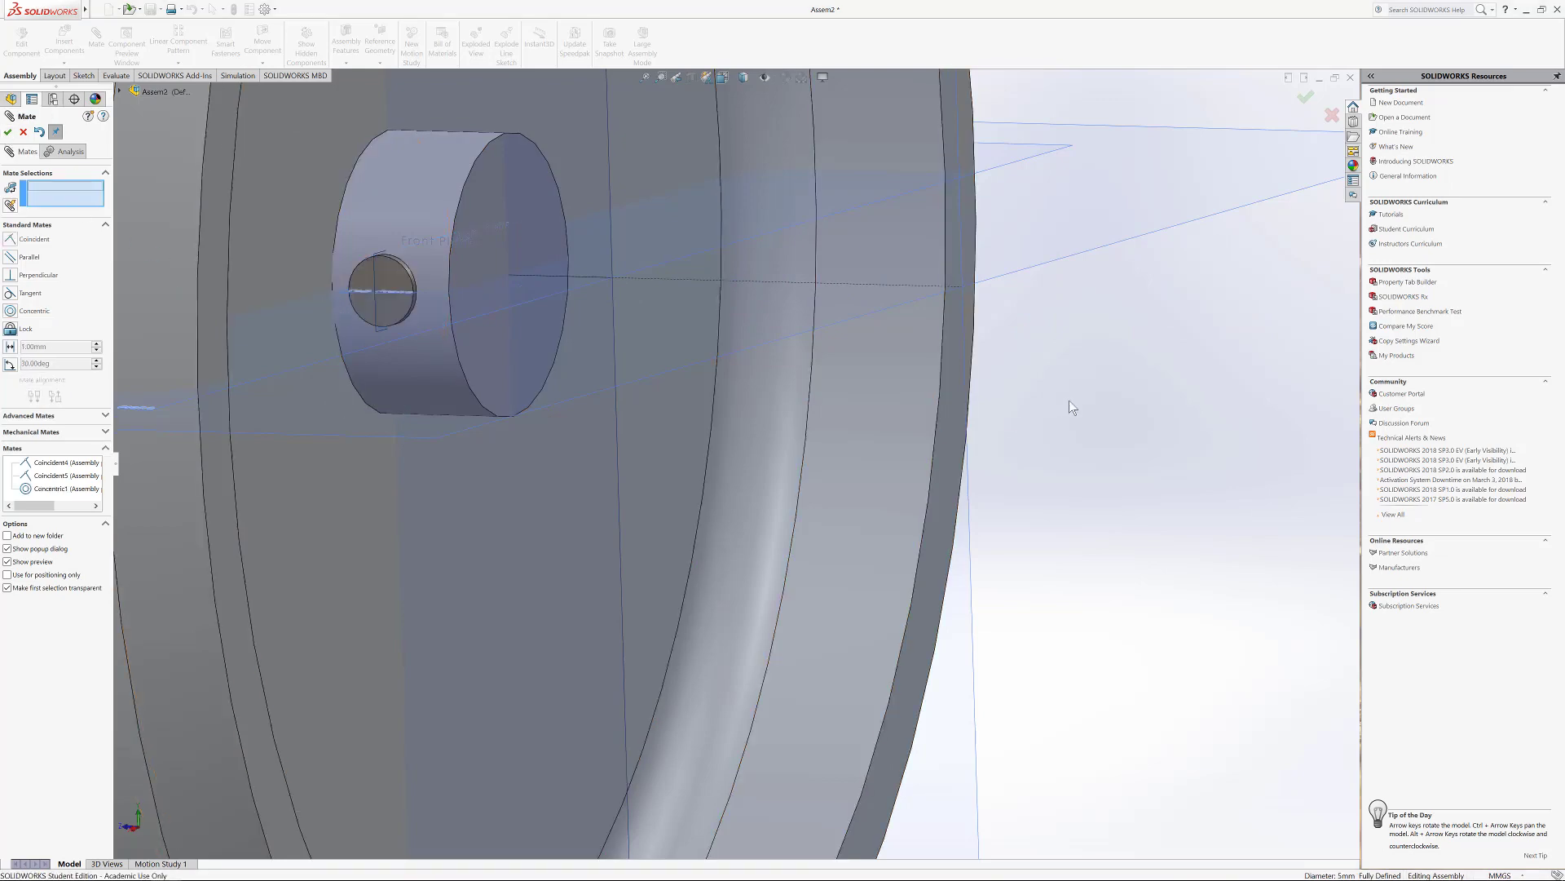
Step: Examine how the pinion sits in the shaft's cross hole and inspect the whole assembly from several angles
{"action": "scroll", "coordinate": [976, 453], "scroll_direction": "up", "scroll_amount": 2}
{"action": "middle_click_drag", "start_coordinate": [724, 378], "coordinate": [680, 418]}
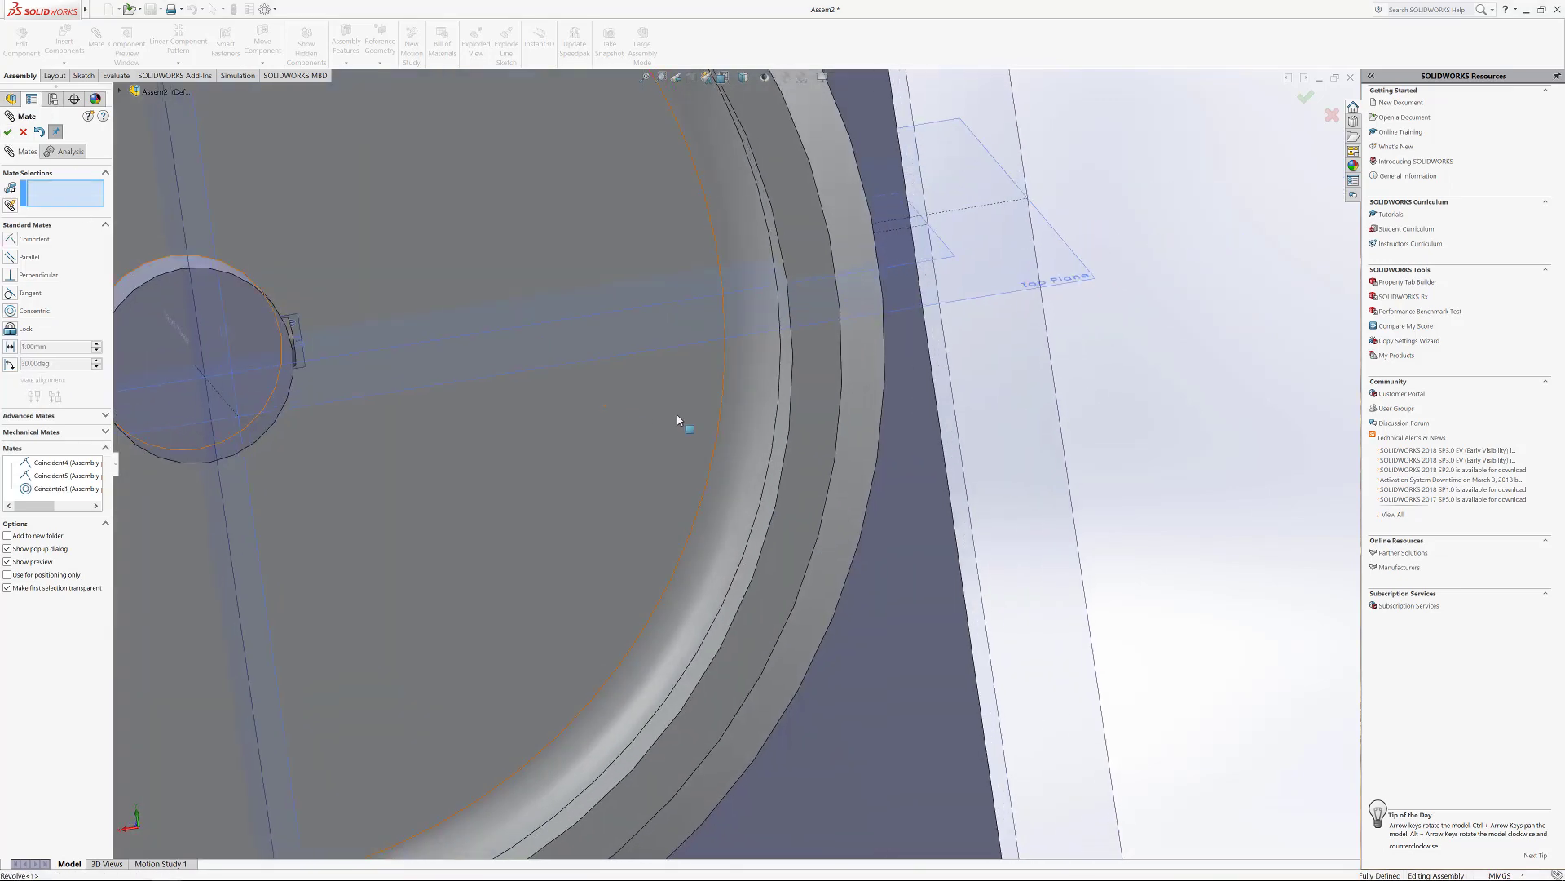
{"action": "scroll", "coordinate": [680, 417], "scroll_direction": "up", "scroll_amount": 3}
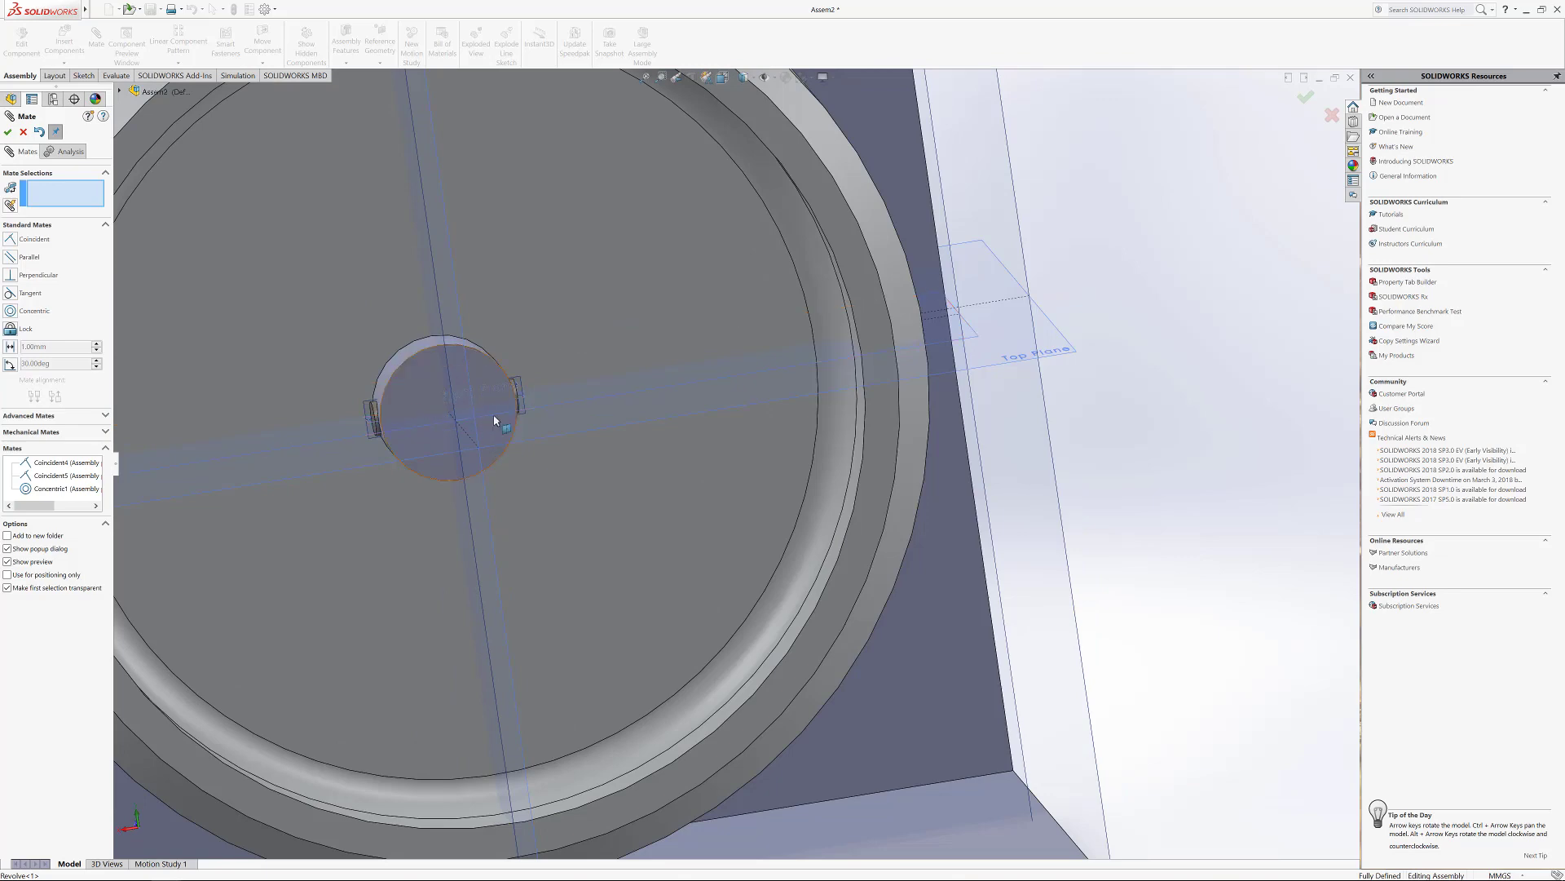
{"action": "middle_click_drag", "start_coordinate": [492, 416], "coordinate": [679, 459]}
{"action": "scroll", "coordinate": [505, 450], "scroll_direction": "up", "scroll_amount": 5}
{"action": "scroll", "coordinate": [575, 459], "scroll_direction": "down", "scroll_amount": 2}
{"action": "key", "text": "f"}
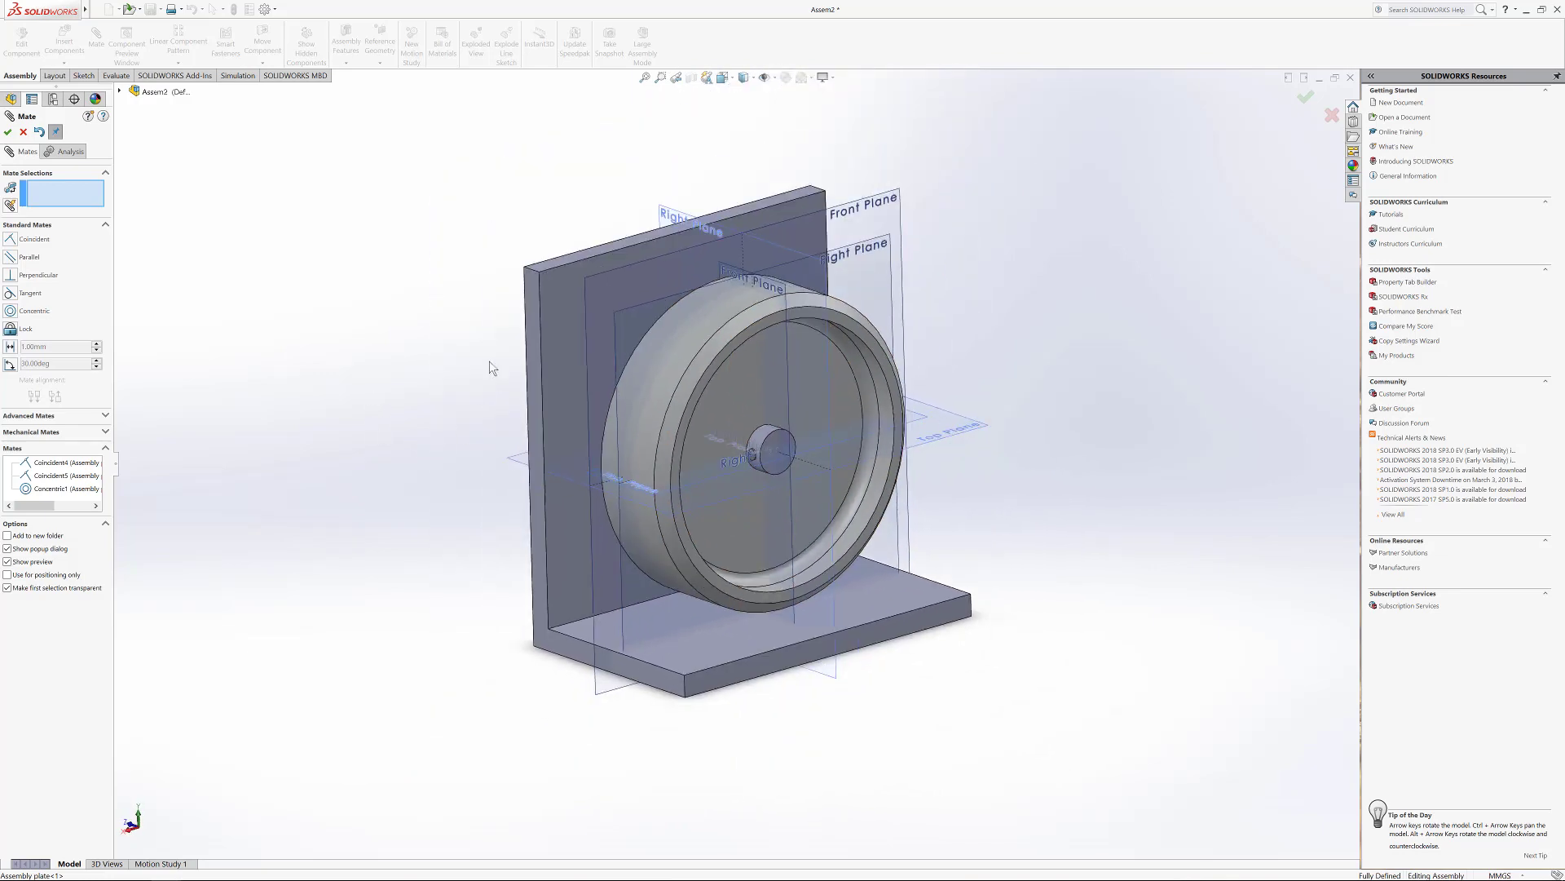
{"action": "middle_click_drag", "start_coordinate": [491, 362], "coordinate": [615, 293]}
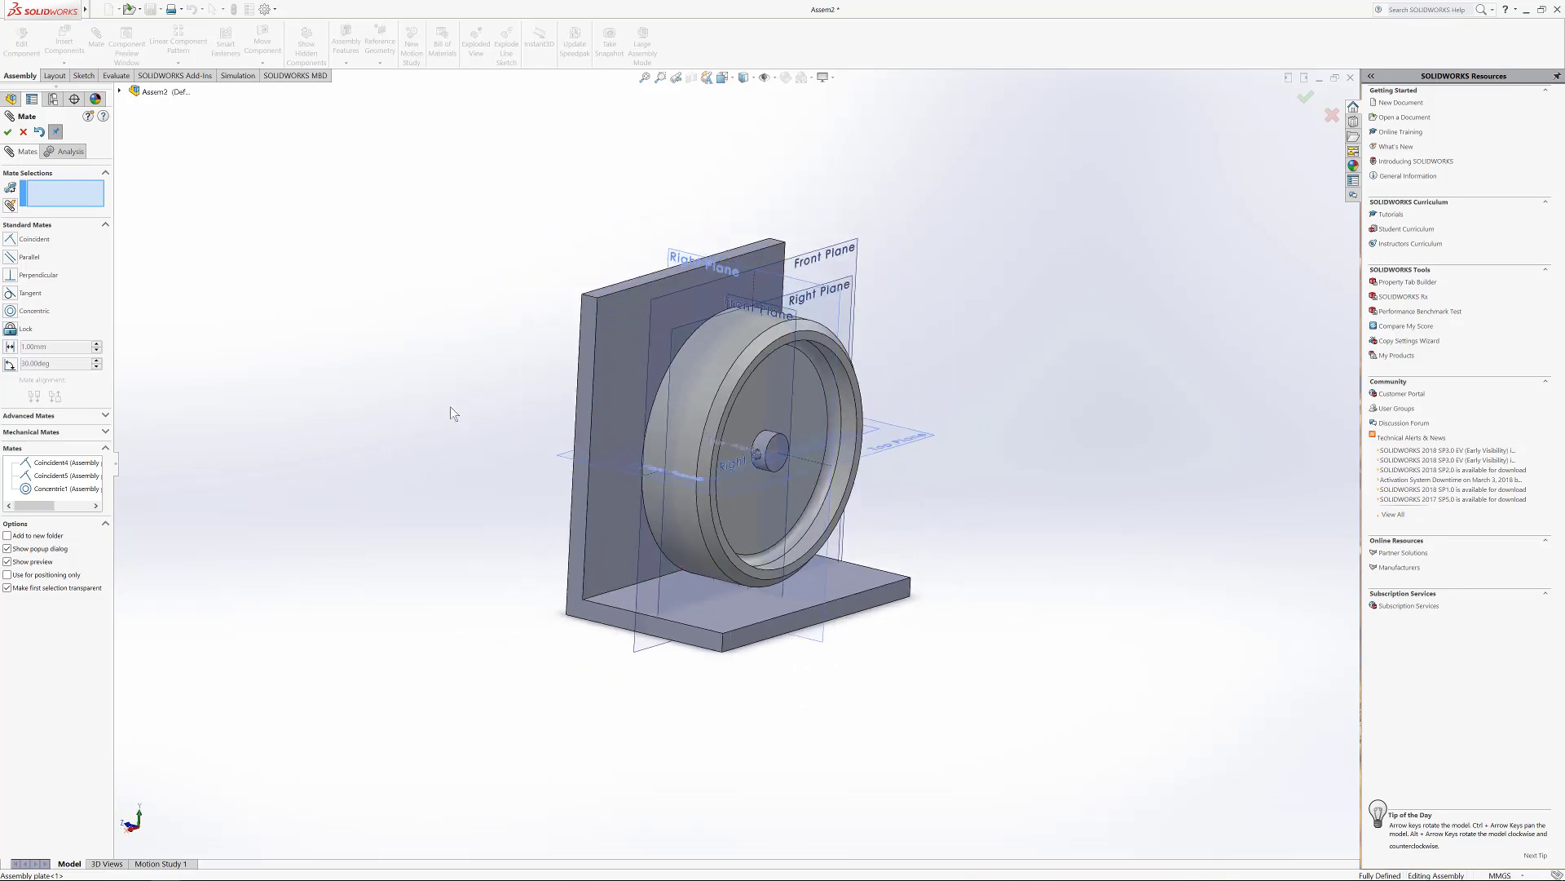
{"action": "mouse_move", "coordinate": [568, 242]}
{"action": "middle_mouse_down"}
{"action": "mouse_move", "coordinate": [535, 296]}
{"action": "mouse_move", "coordinate": [535, 249]}
{"action": "mouse_move", "coordinate": [580, 238]}
{"action": "middle_mouse_up"}
{"action": "scroll", "coordinate": [770, 461], "scroll_direction": "down", "scroll_amount": 2}
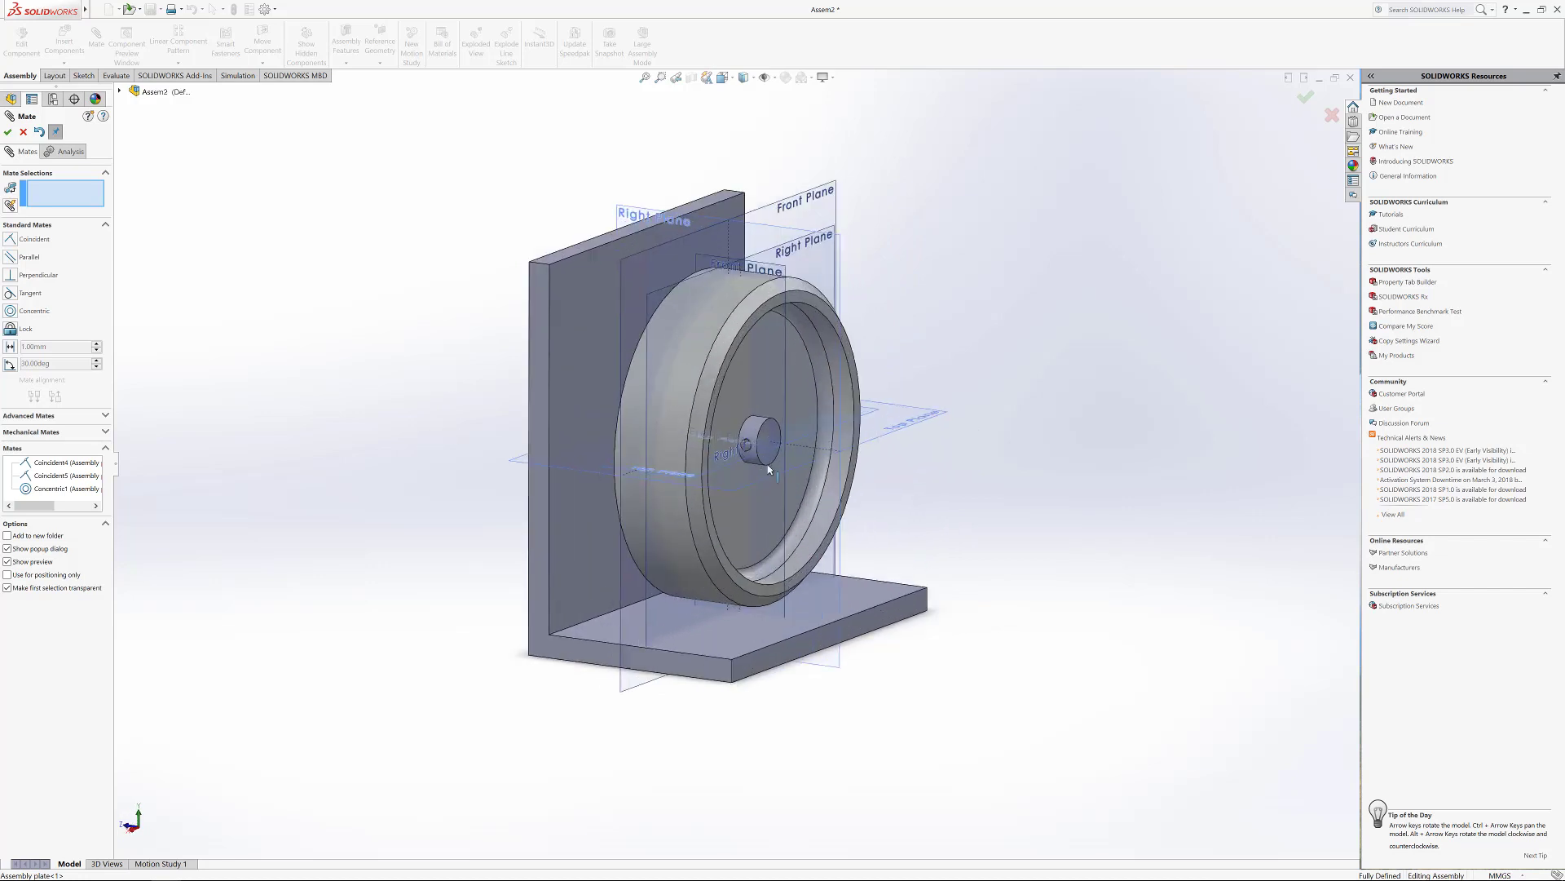